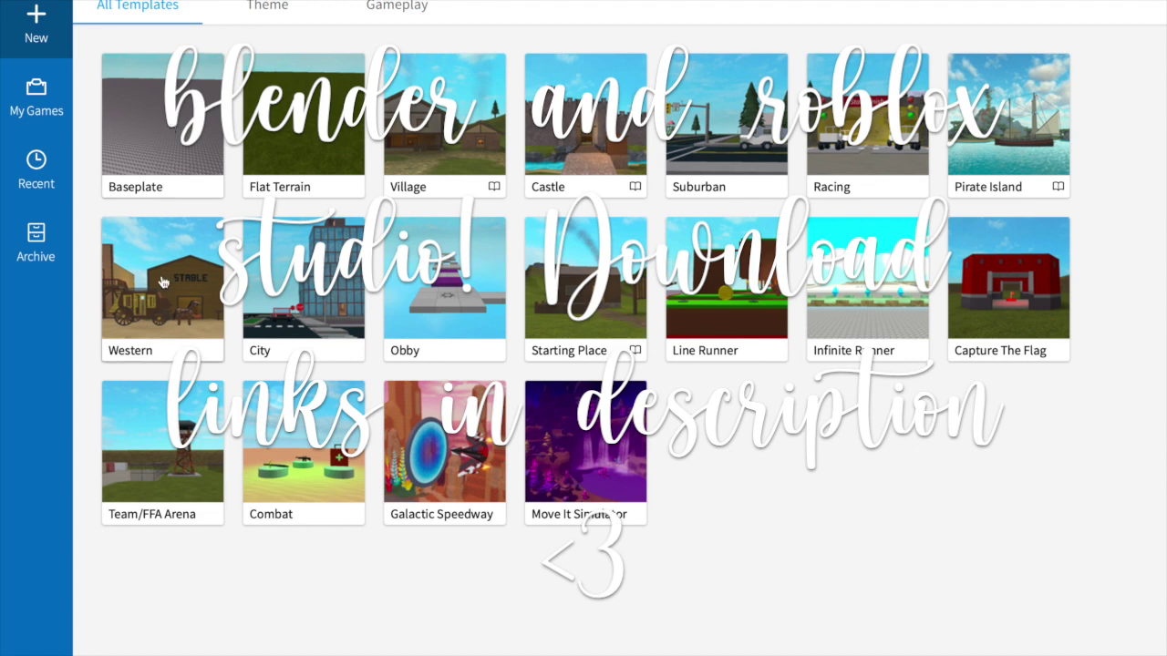
Create a new place from the Baseplate template
{"action": "left_click", "coordinate": [188, 100]}
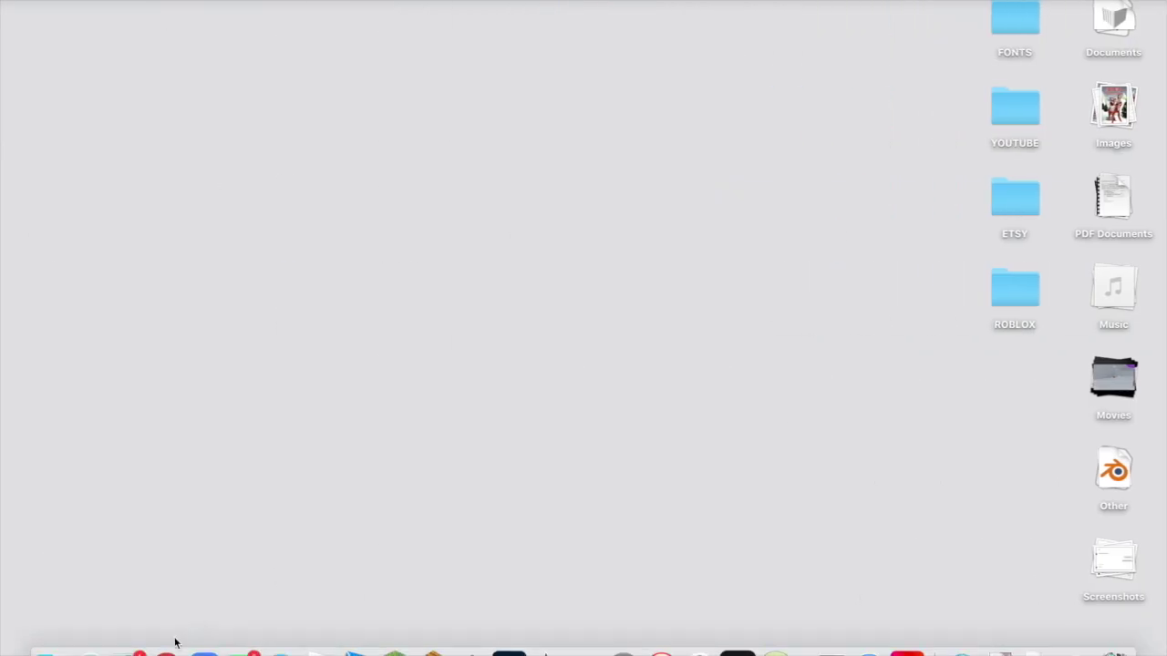
Switch to Chrome and search the Roblox library for "load character", limiting the results to plugins
{"action": "left_click", "coordinate": [174, 641]}
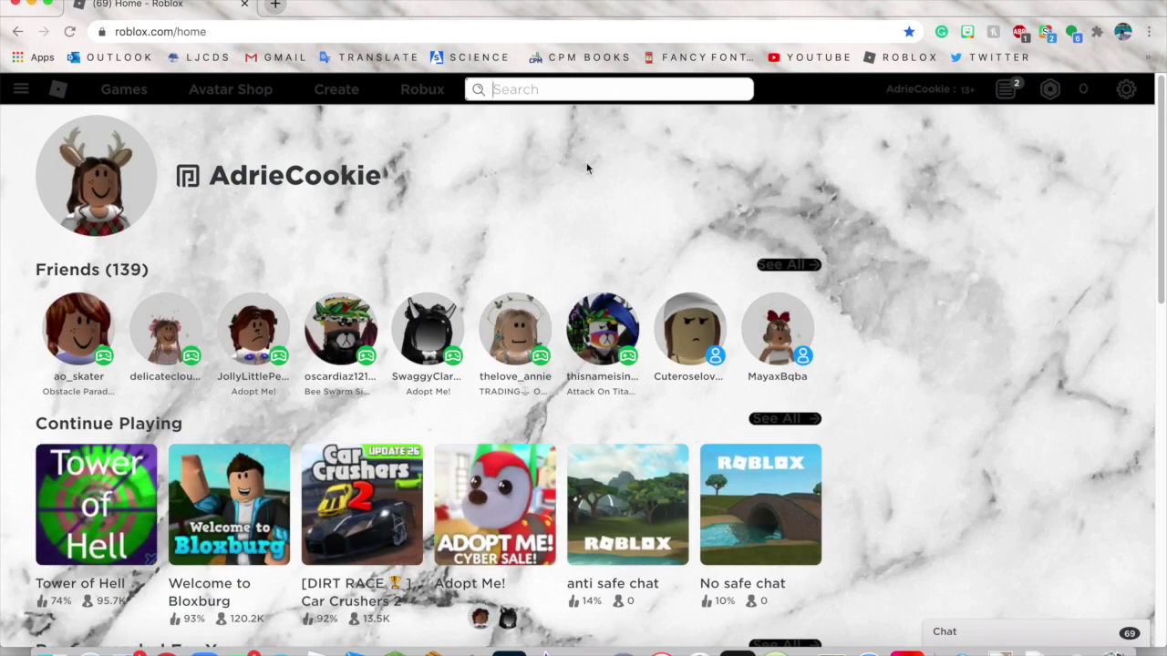
{"action": "type", "text": "load character"}
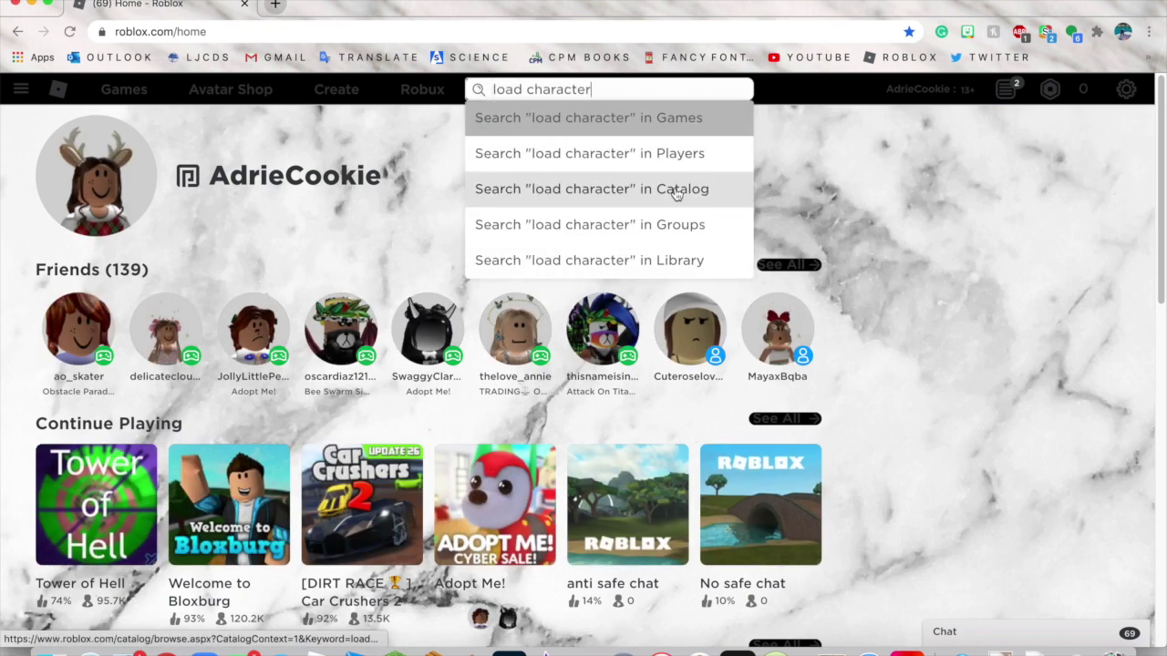
{"action": "left_click", "coordinate": [653, 262]}
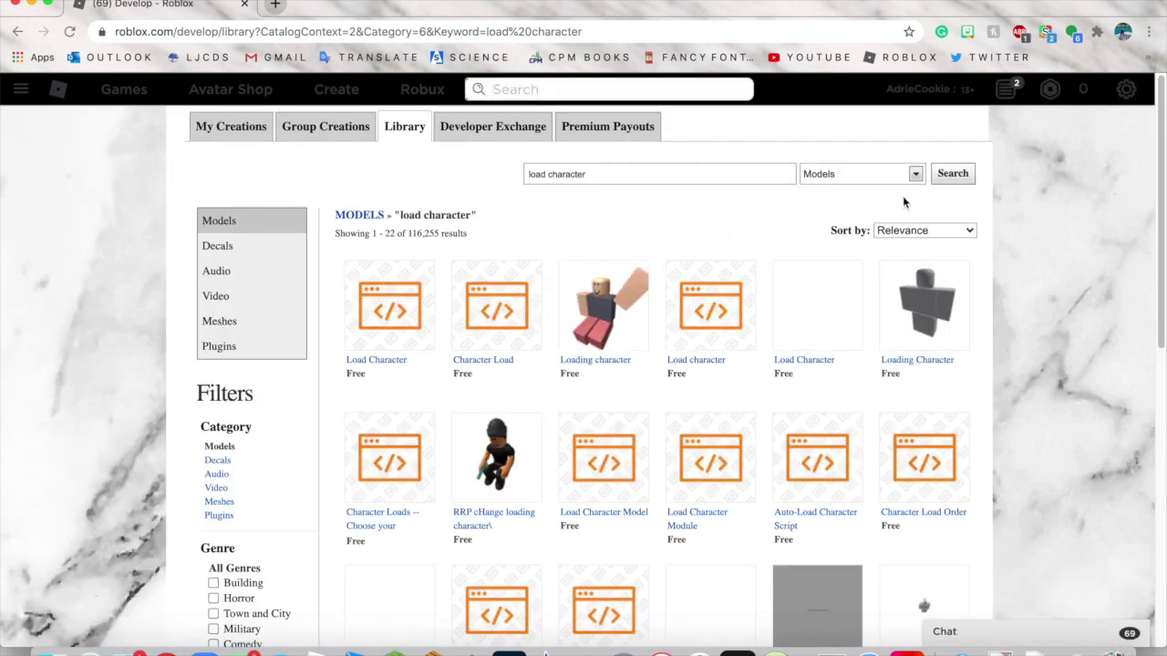
{"action": "left_click", "coordinate": [873, 174]}
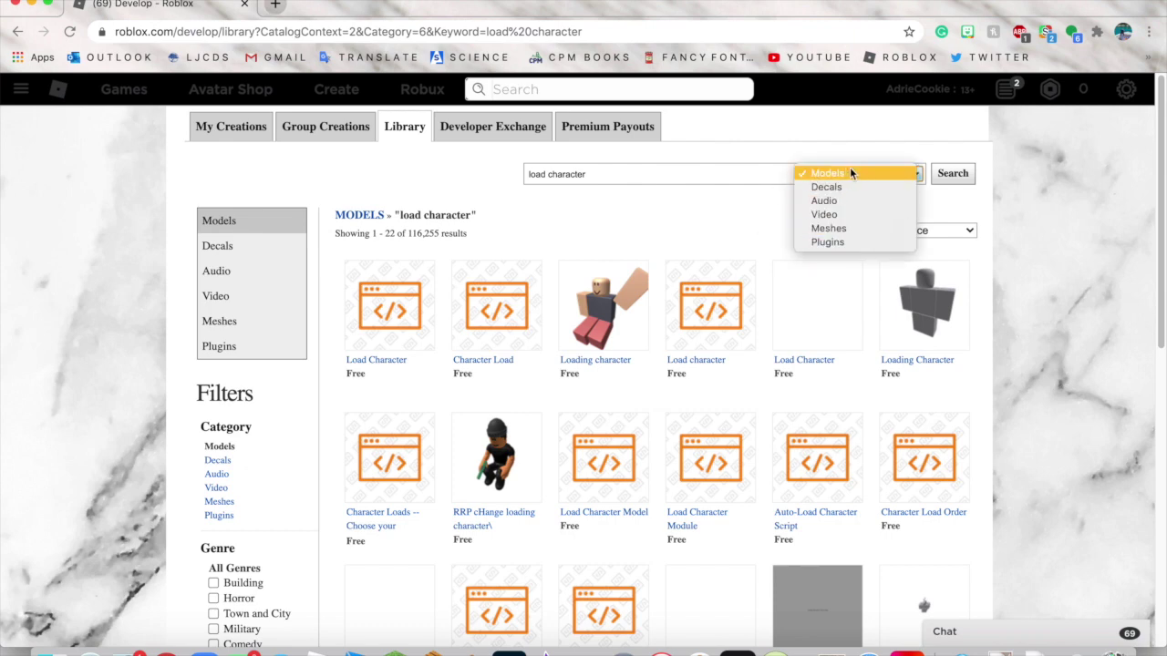
{"action": "left_click", "coordinate": [826, 241]}
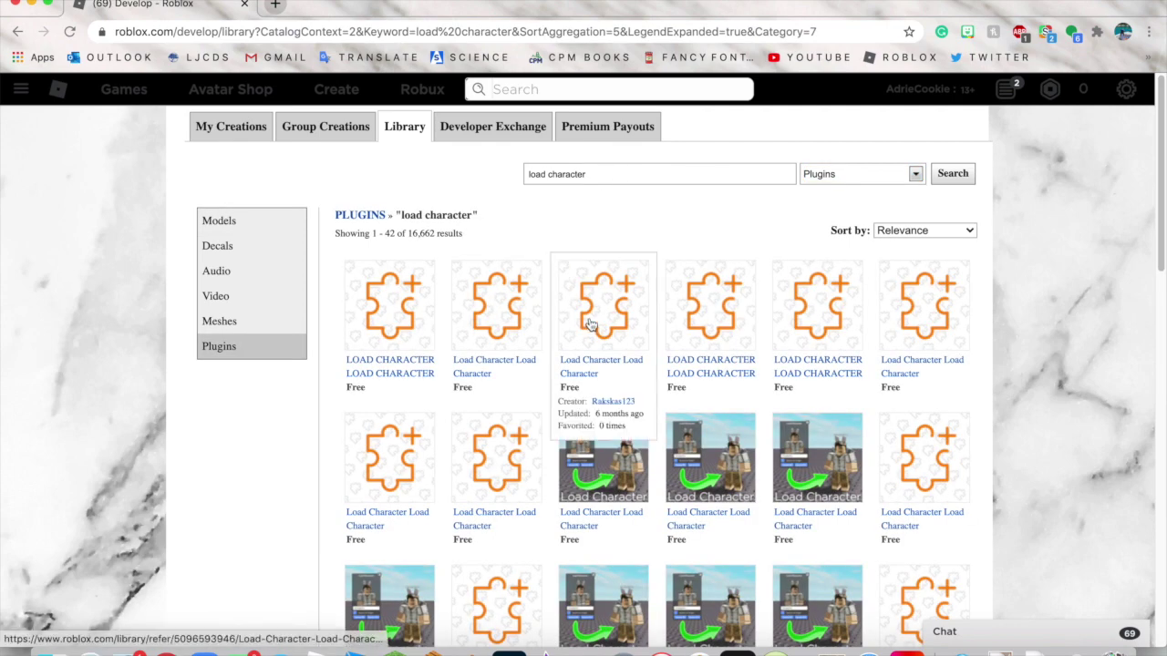
Refine the plugin search to "load character already pro"
{"action": "left_click", "coordinate": [624, 178]}
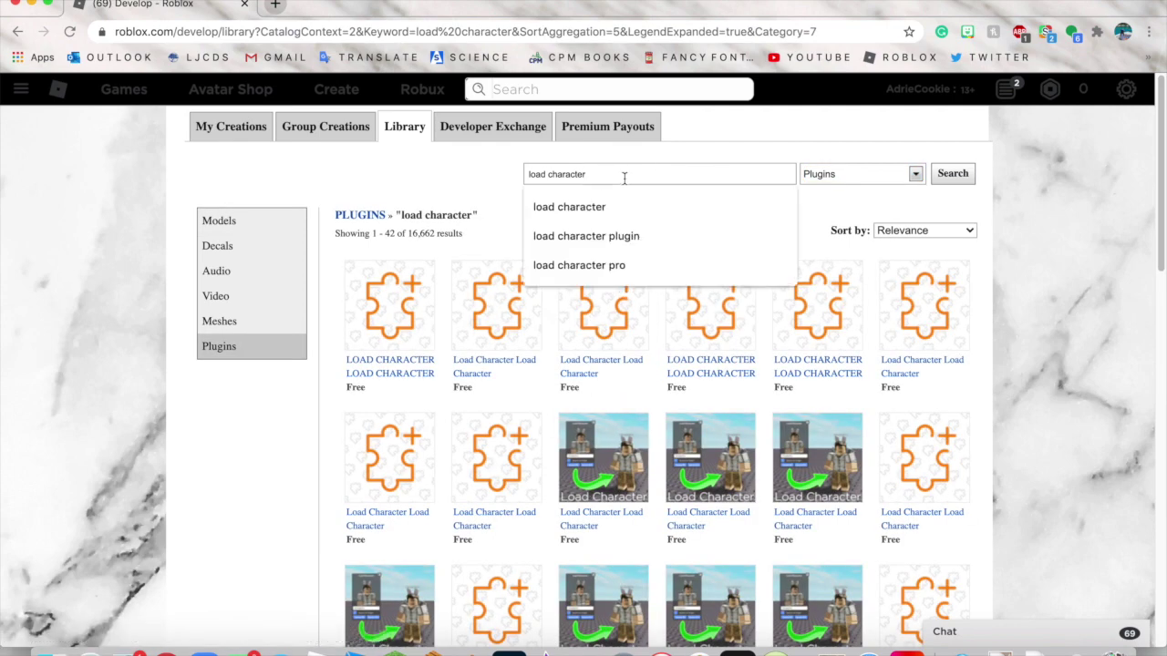
{"action": "key", "text": "ctrl+Right"}
{"action": "key", "text": "ctrl+Left"}
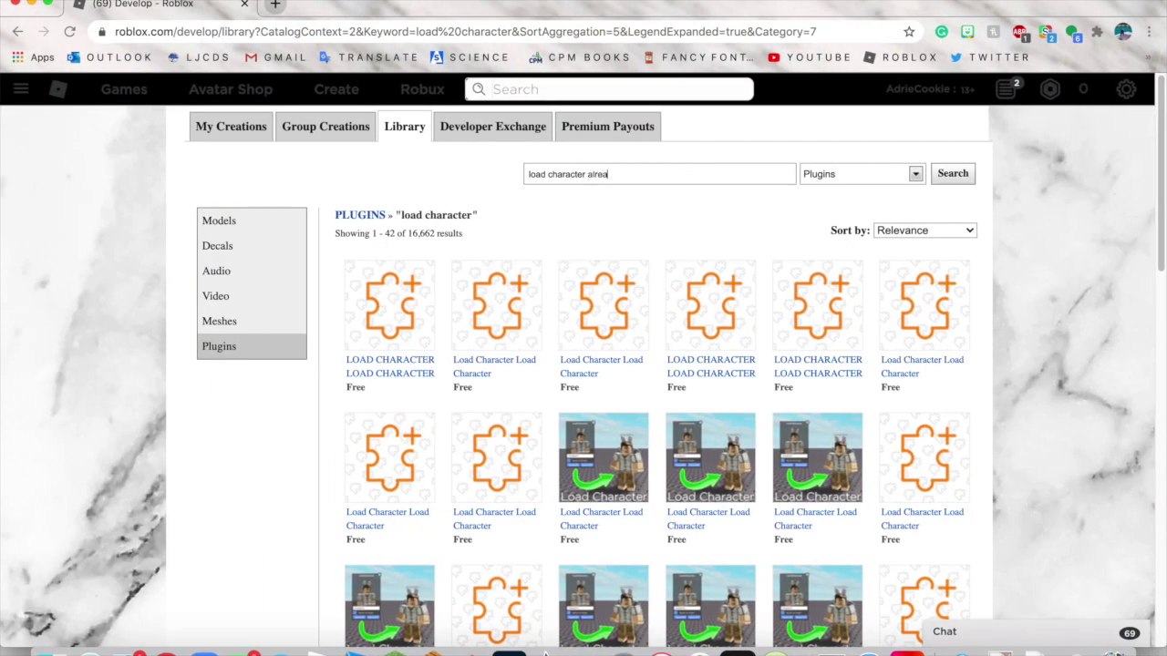
{"action": "type", "text": "already pro"}
{"action": "key", "text": "Return"}
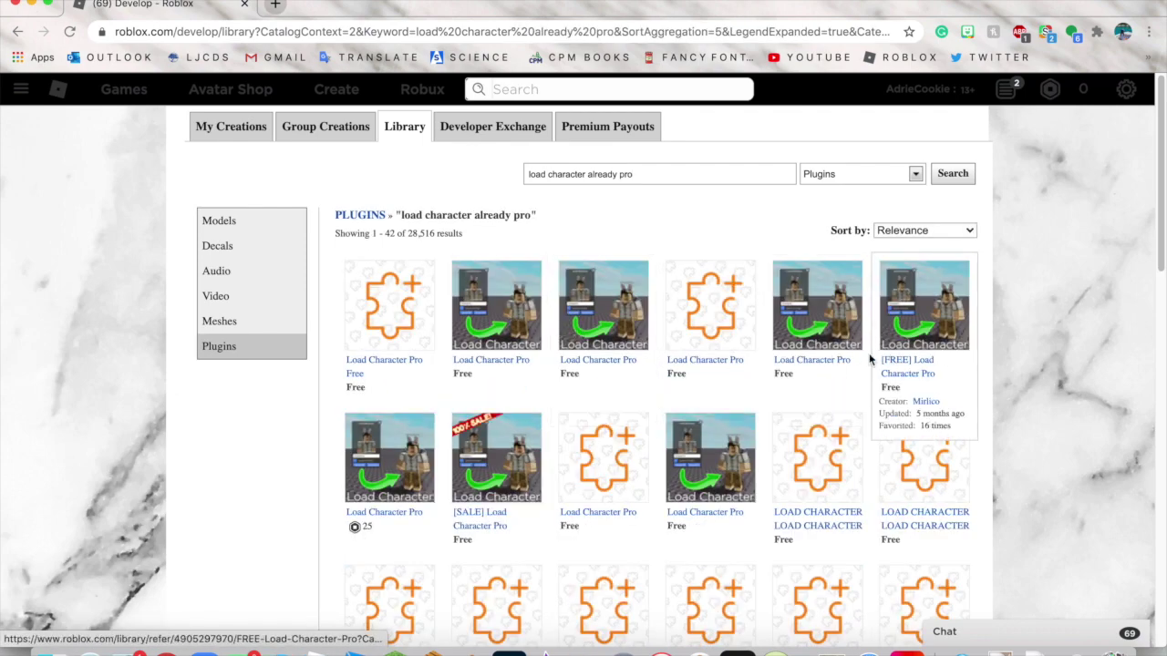
View the pages of a free Load Character Pro plugin and AlreadyPro's 25 Robux version, returning to the search results
{"action": "left_click", "coordinate": [785, 304]}
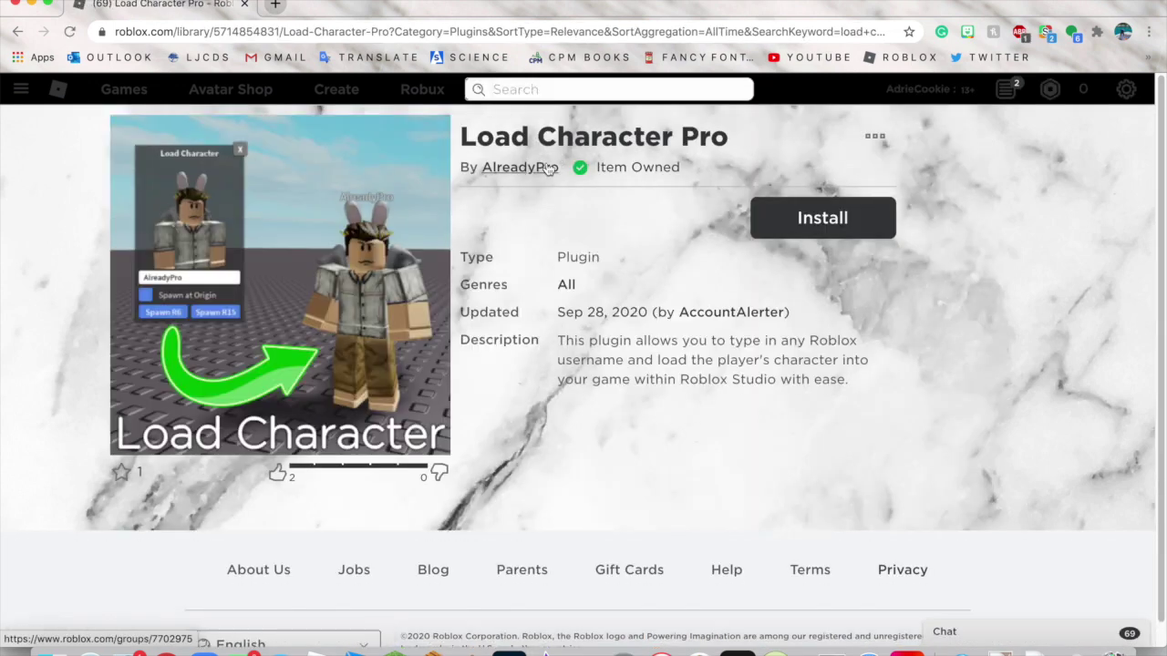
{"action": "left_click", "coordinate": [19, 32]}
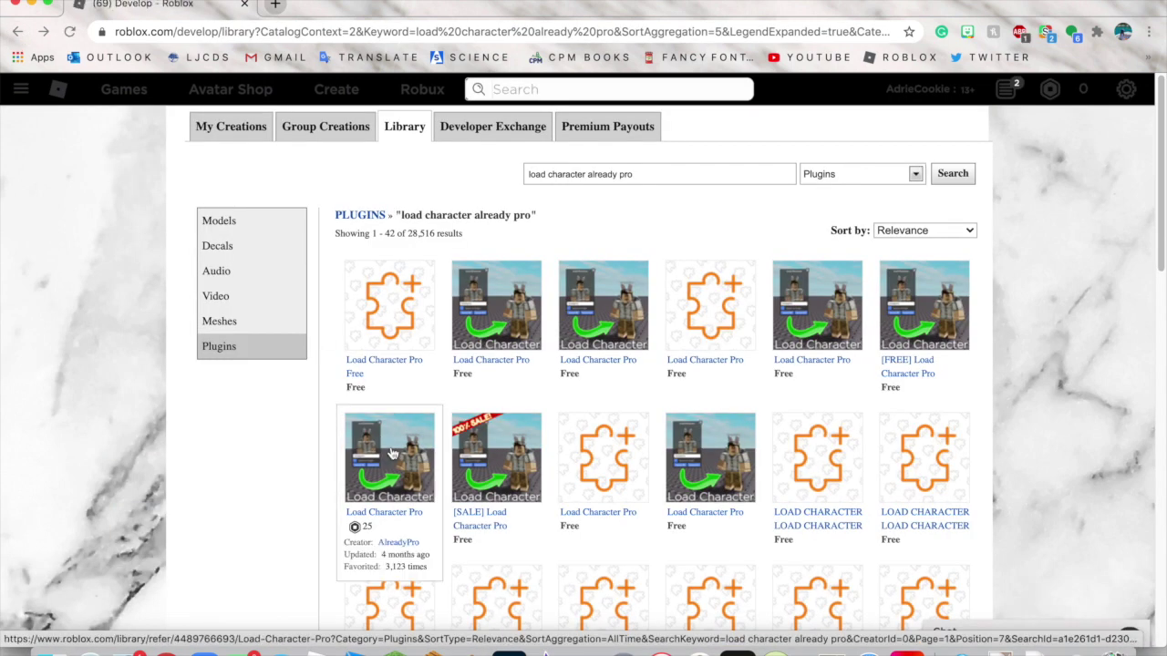
{"action": "left_click", "coordinate": [390, 453]}
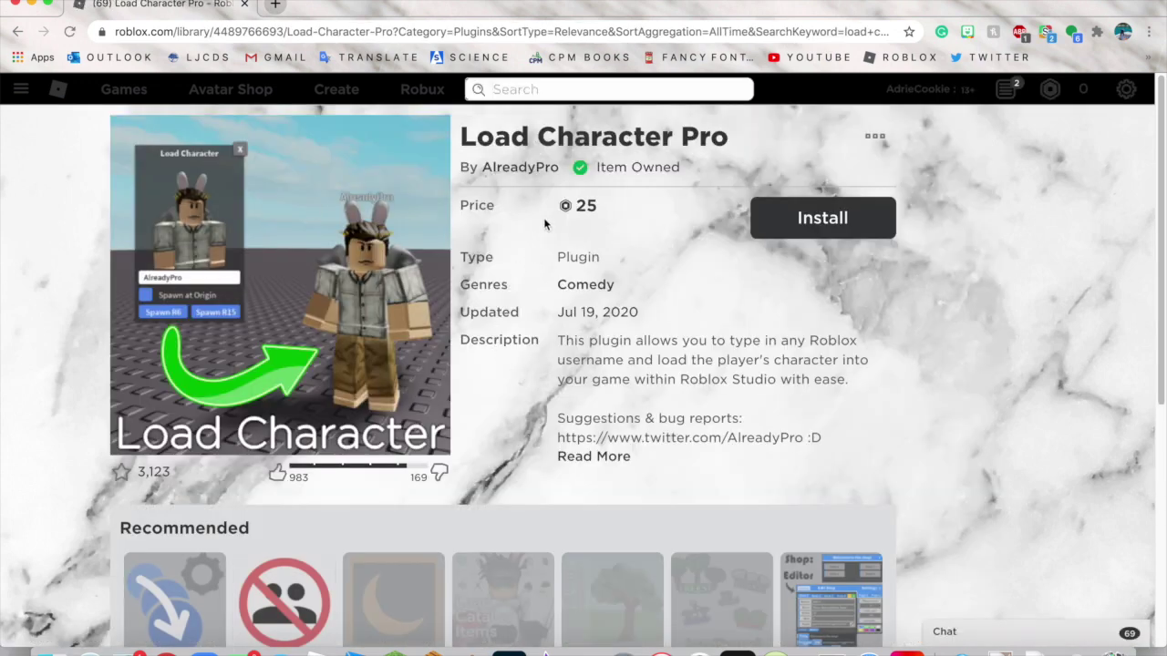
{"action": "left_click", "coordinate": [16, 33]}
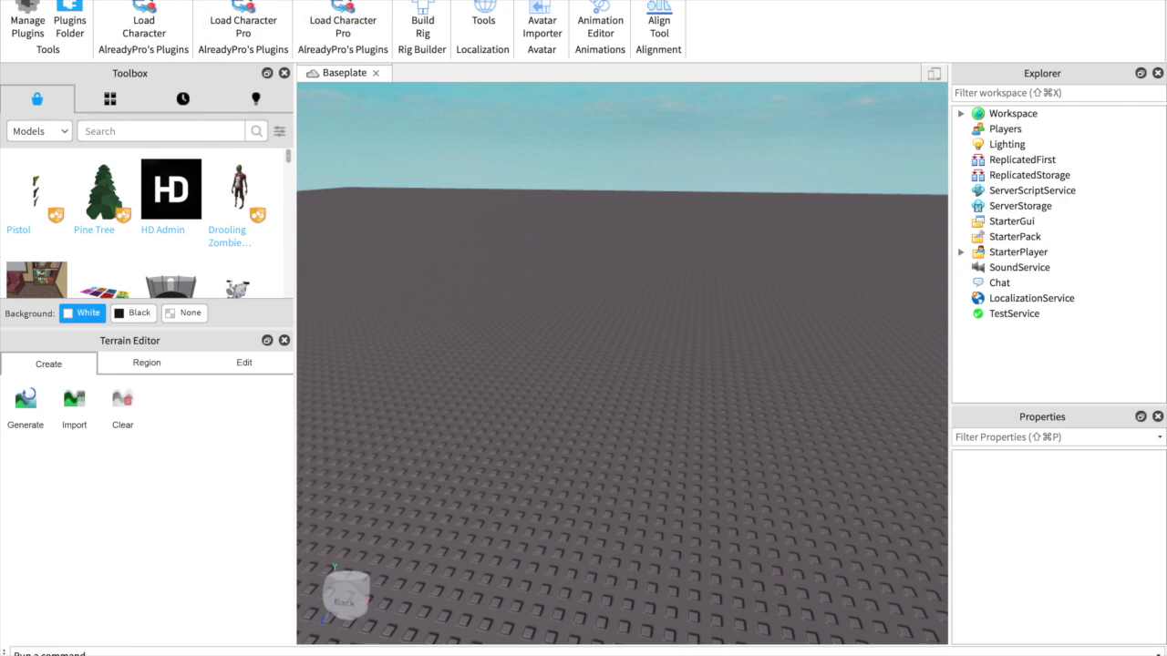
In Roblox Studio, use the Load Character plugin to spawn an R6 avatar at the origin from the player's username
{"action": "left_click", "coordinate": [149, 7]}
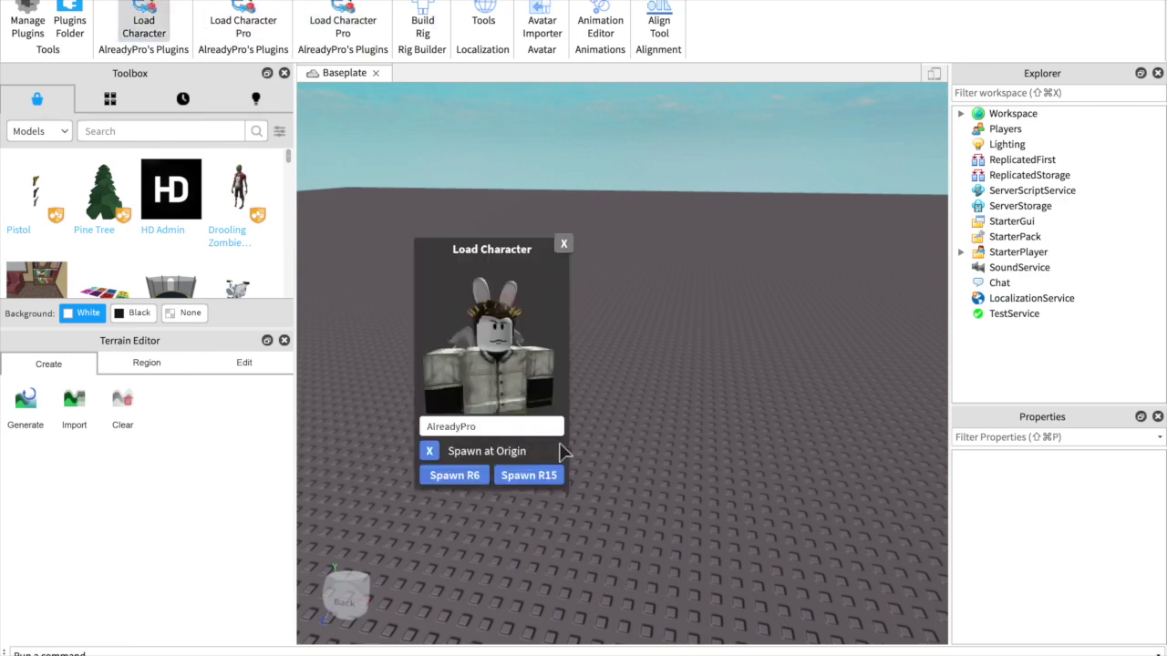
{"action": "double_click", "coordinate": [494, 428]}
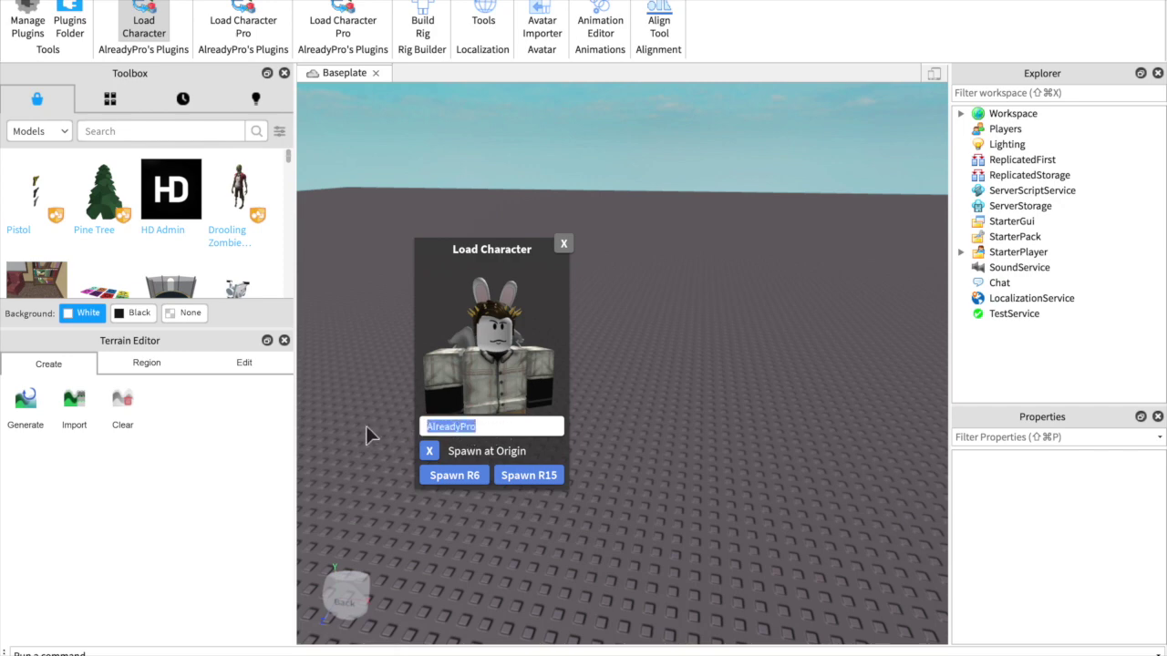
{"action": "type", "text": "AdrieCookie"}
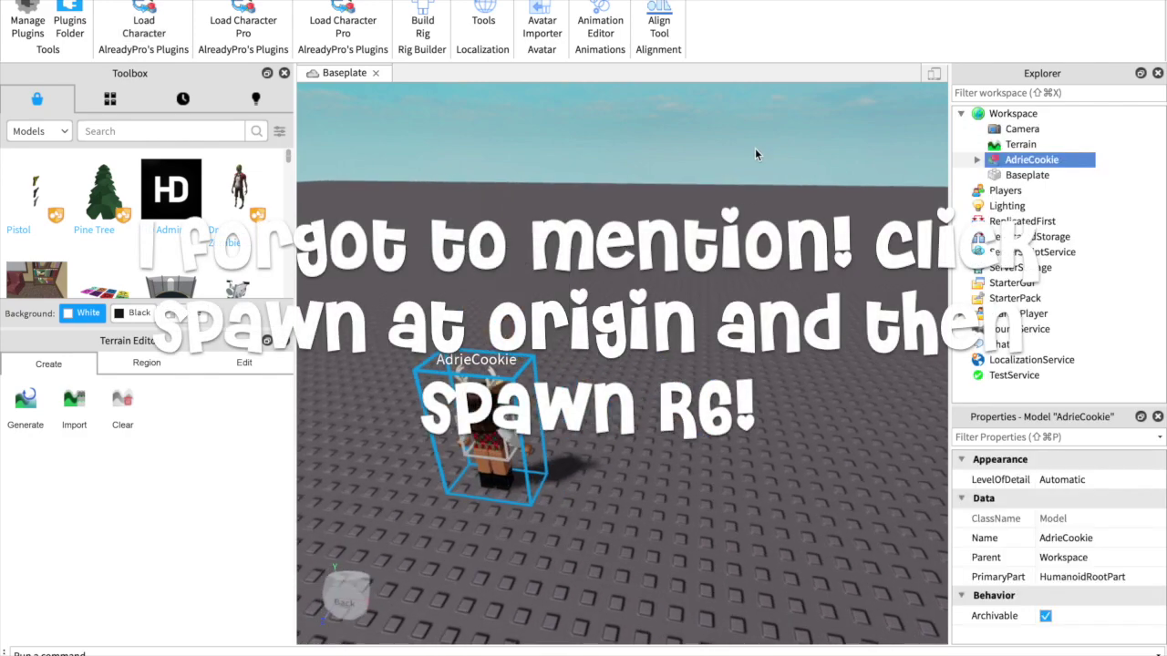
{"action": "key", "text": "f"}
{"action": "right_click_drag", "start_coordinate": [757, 148], "coordinate": [758, 99]}
{"action": "scroll", "coordinate": [754, 147], "scroll_direction": "up", "scroll_amount": 5}
{"action": "scroll", "coordinate": [758, 99], "scroll_direction": "down", "scroll_amount": 5}
Switch to Chrome and open the Snowflake Super Super Happy Face decal from the inventory's decals
{"action": "key", "text": "ctrl+Left"}
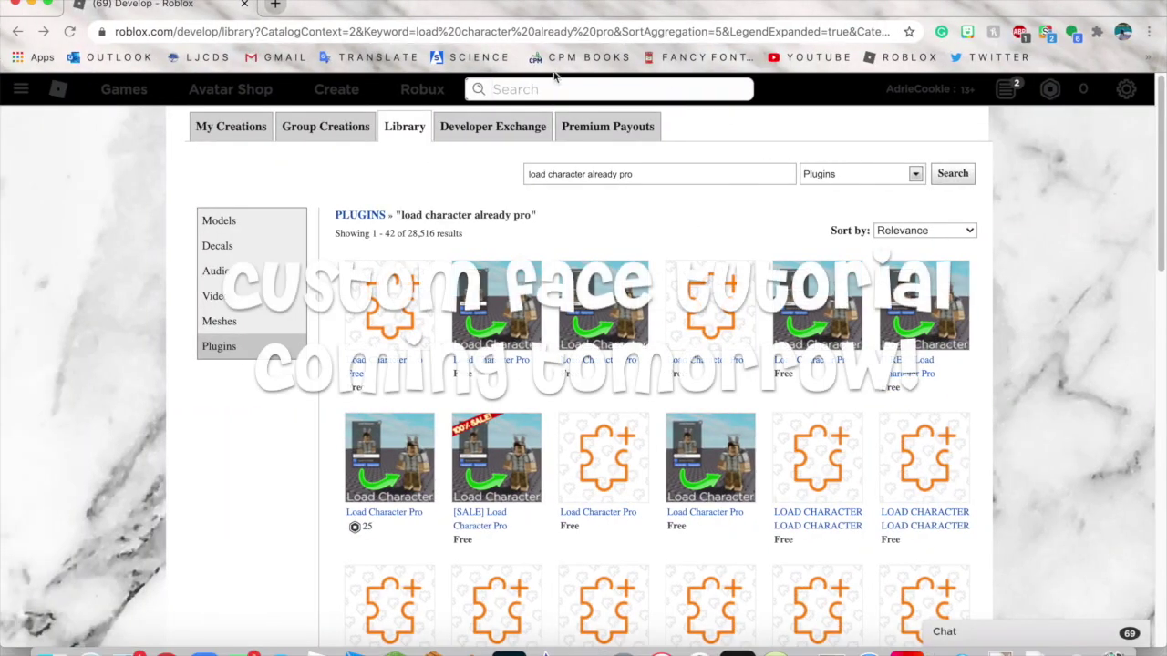
{"action": "left_click", "coordinate": [22, 91]}
{"action": "left_click", "coordinate": [38, 299]}
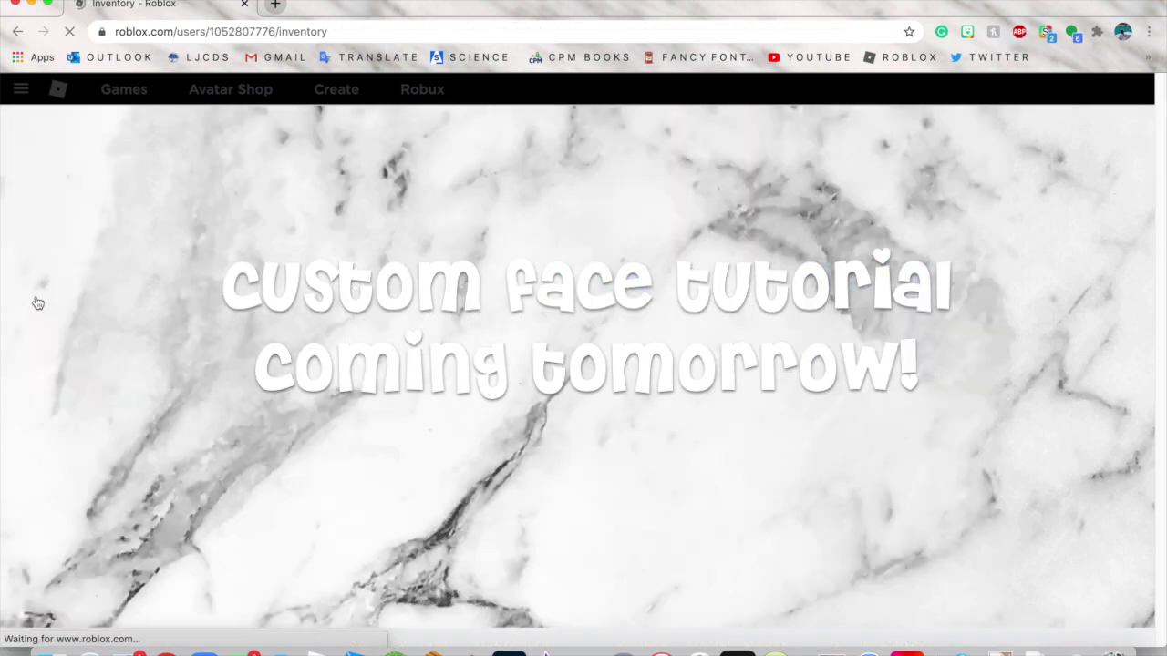
{"action": "left_click", "coordinate": [237, 352]}
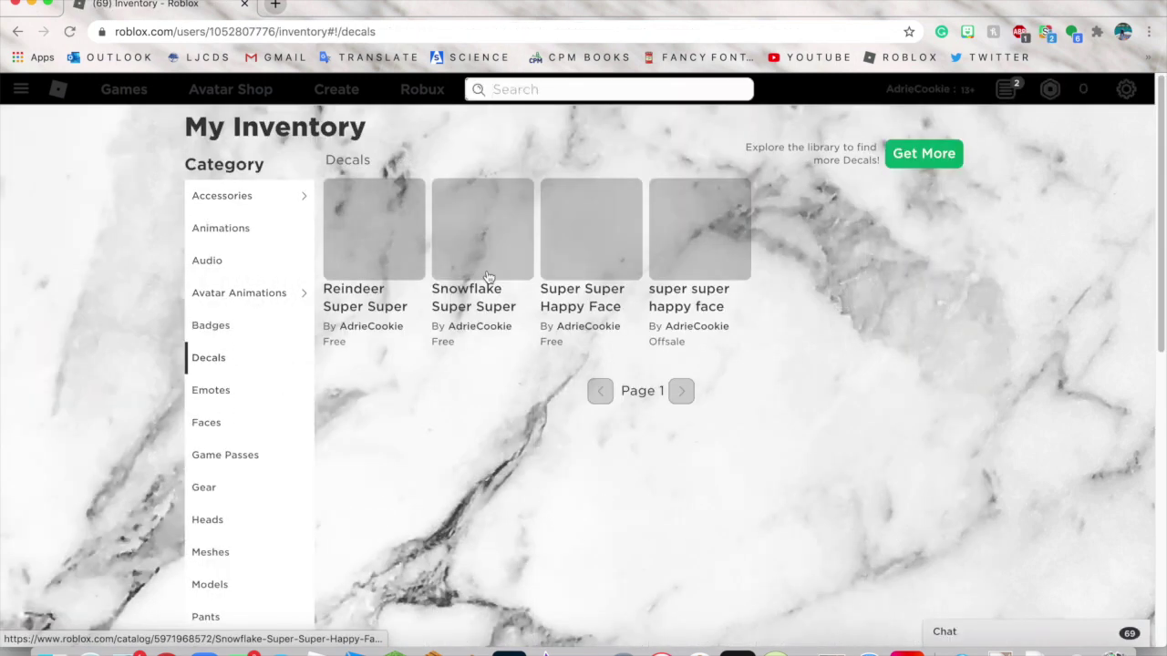
{"action": "left_click", "coordinate": [464, 228]}
Back in Roblox Studio, replace the texture of the face on the avatar's head with the copied decal link
{"action": "key", "text": "ctrl+Right"}
{"action": "left_click", "coordinate": [978, 161]}
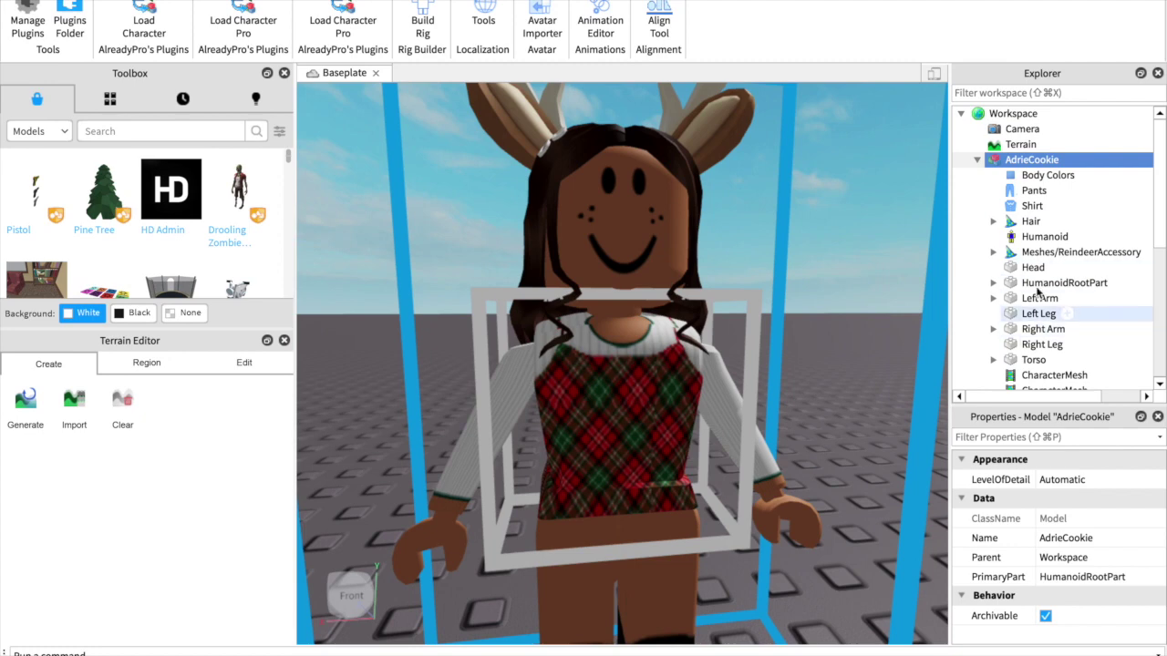
{"action": "scroll", "coordinate": [622, 365], "scroll_direction": "down", "scroll_amount": 3}
{"action": "left_click", "coordinate": [993, 268]}
{"action": "left_click", "coordinate": [1045, 360]}
{"action": "left_click", "coordinate": [1094, 499]}
{"action": "key", "text": "super+v"}
{"action": "key", "text": "Return"}
{"action": "left_click", "coordinate": [885, 331]}
{"action": "scroll", "coordinate": [886, 331], "scroll_direction": "down", "scroll_amount": 3}
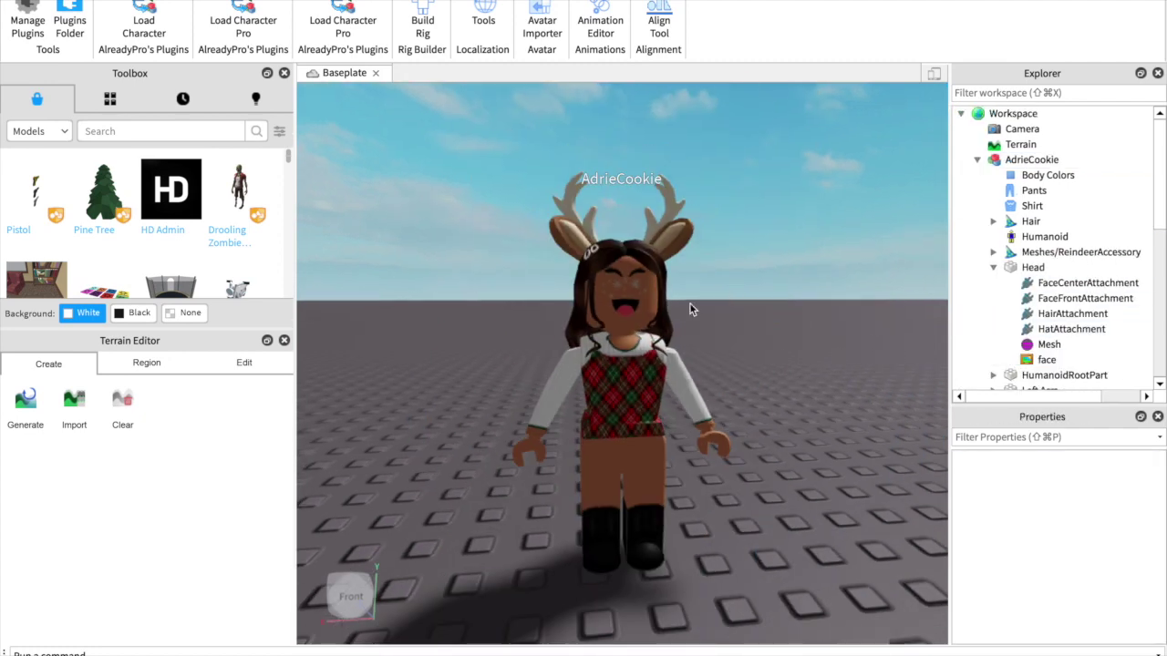
Export the whole avatar model to the Desktop as adriecookie
{"action": "left_click", "coordinate": [638, 337]}
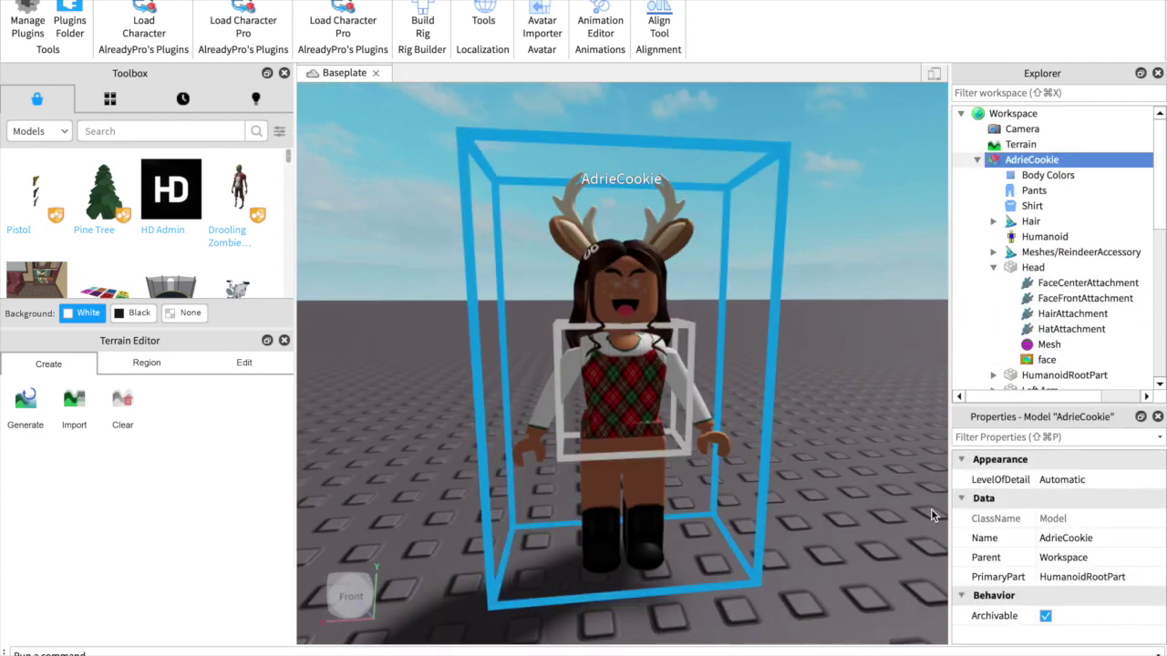
{"action": "left_click", "coordinate": [977, 161]}
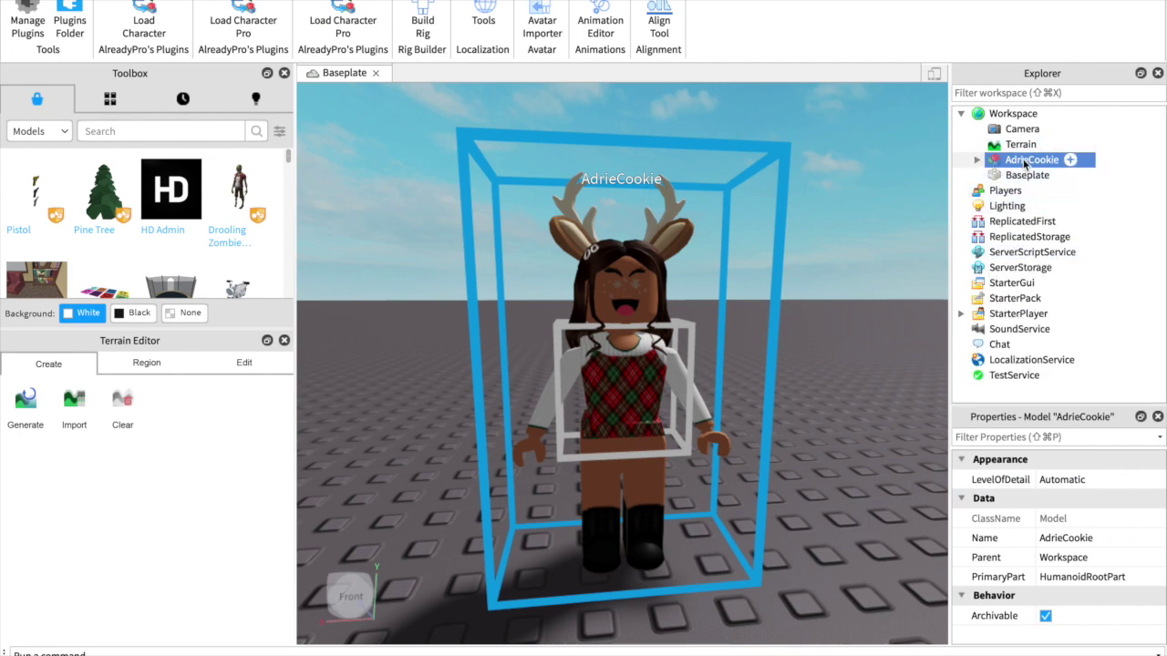
{"action": "right_click", "coordinate": [1025, 163]}
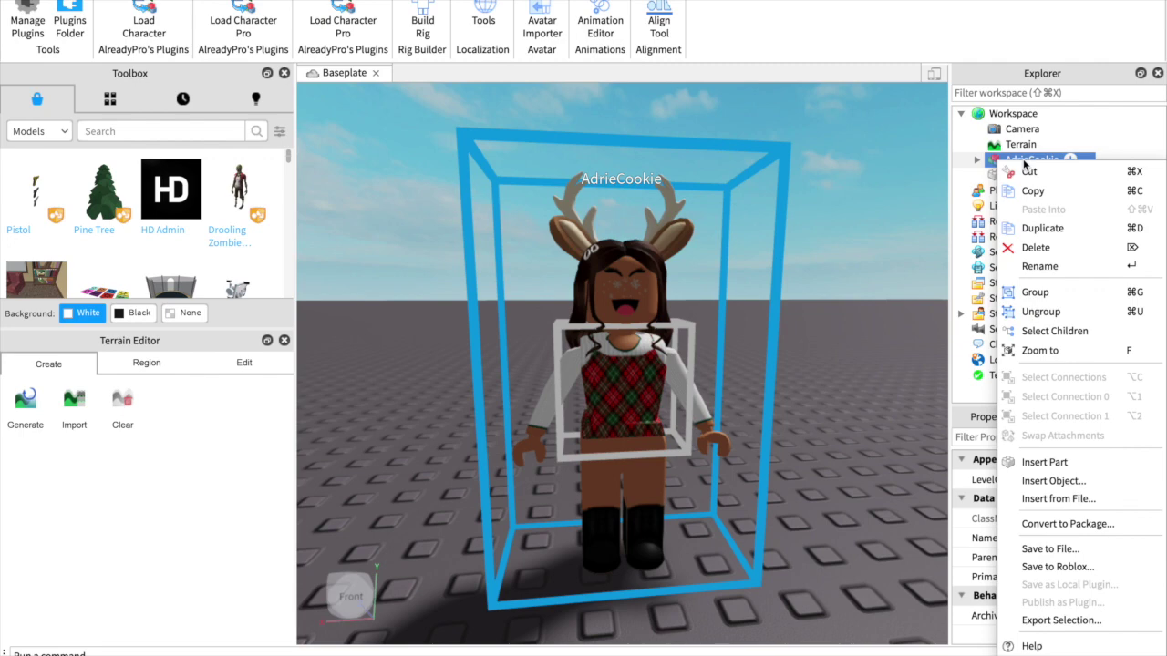
{"action": "left_click", "coordinate": [1039, 617]}
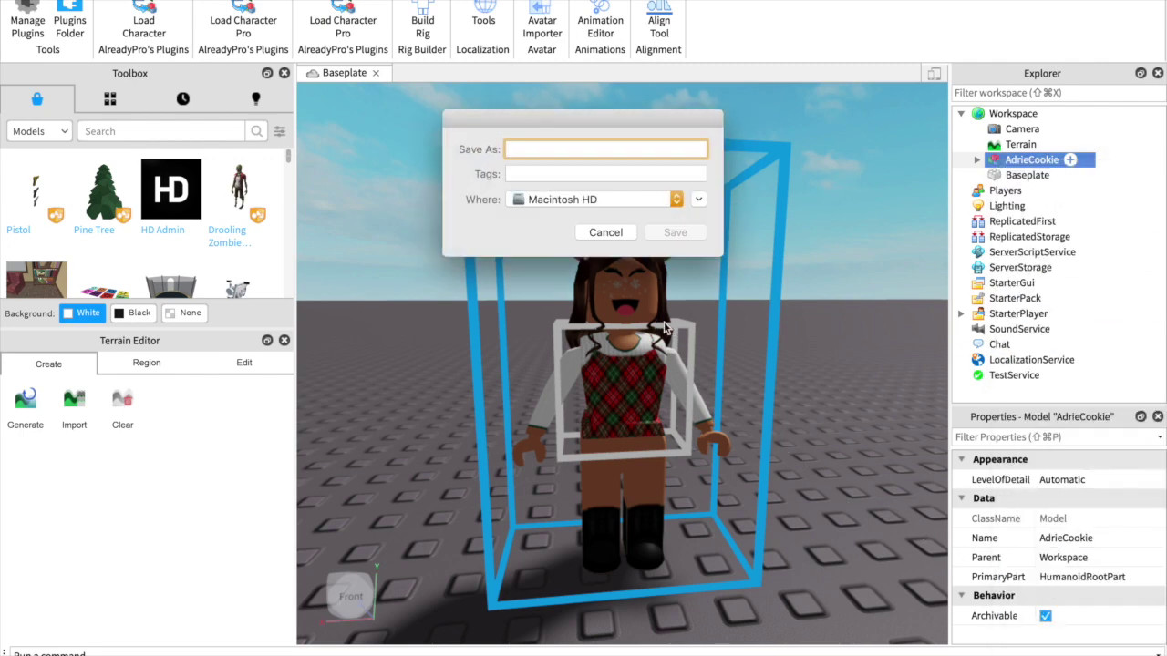
{"action": "type", "text": "adriecookie"}
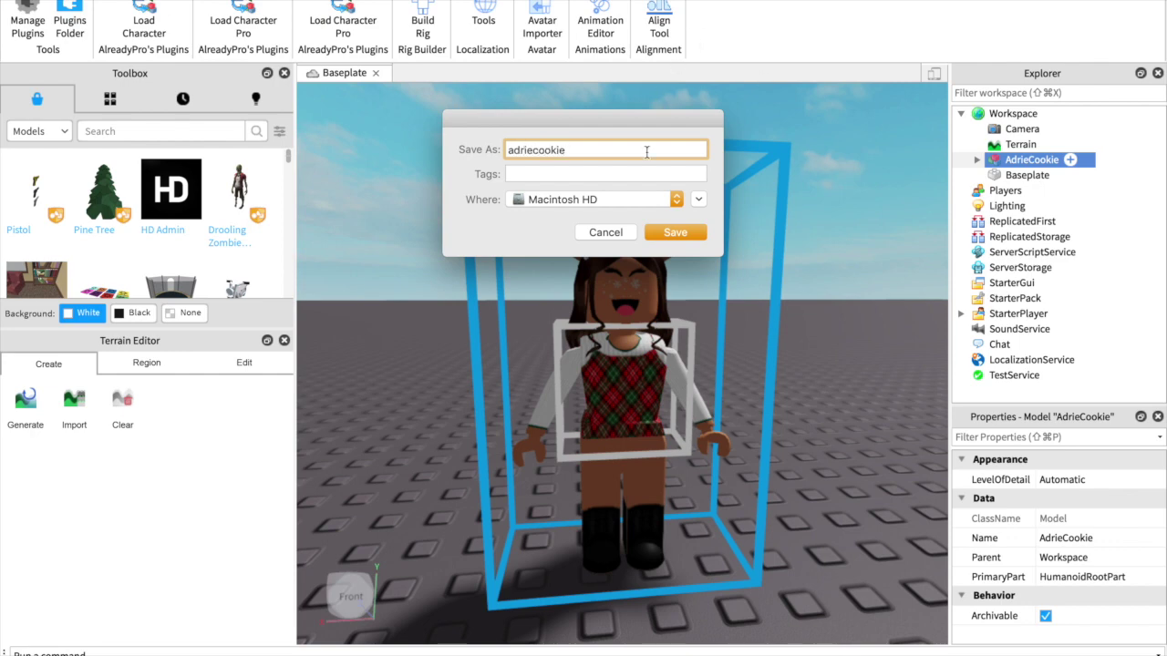
{"action": "left_click", "coordinate": [616, 201]}
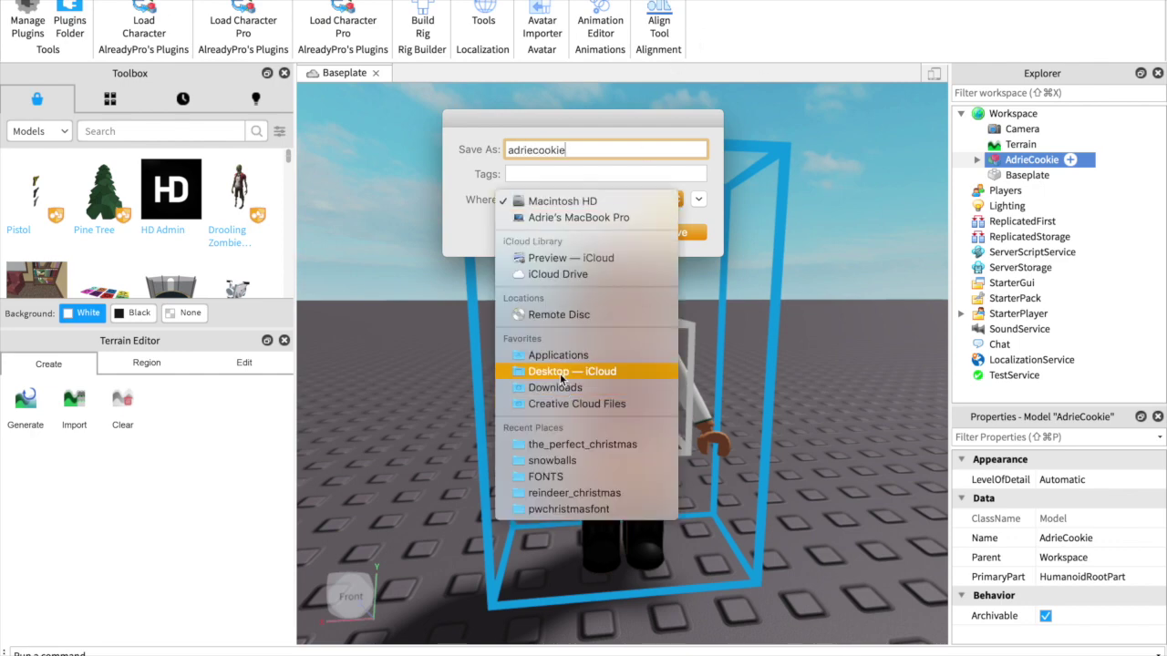
{"action": "left_click", "coordinate": [560, 374]}
{"action": "left_click", "coordinate": [673, 234]}
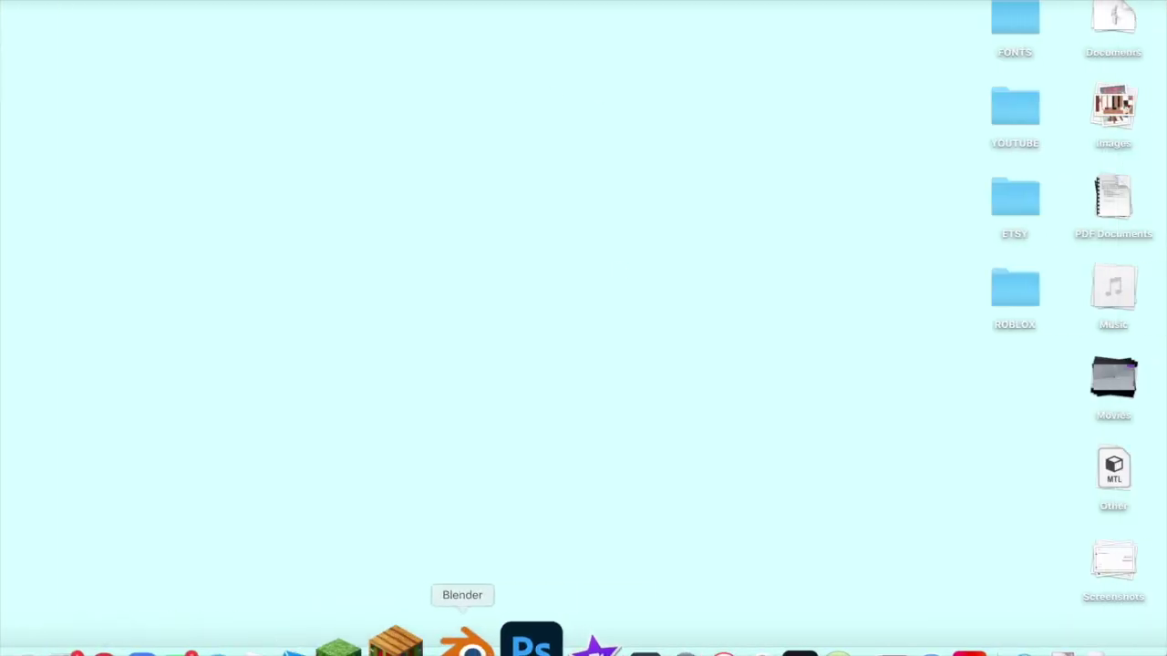
Launch Blender and open Default.blend from the Rig folder of RobloxRig_Woman in Downloads
{"action": "left_click", "coordinate": [465, 649]}
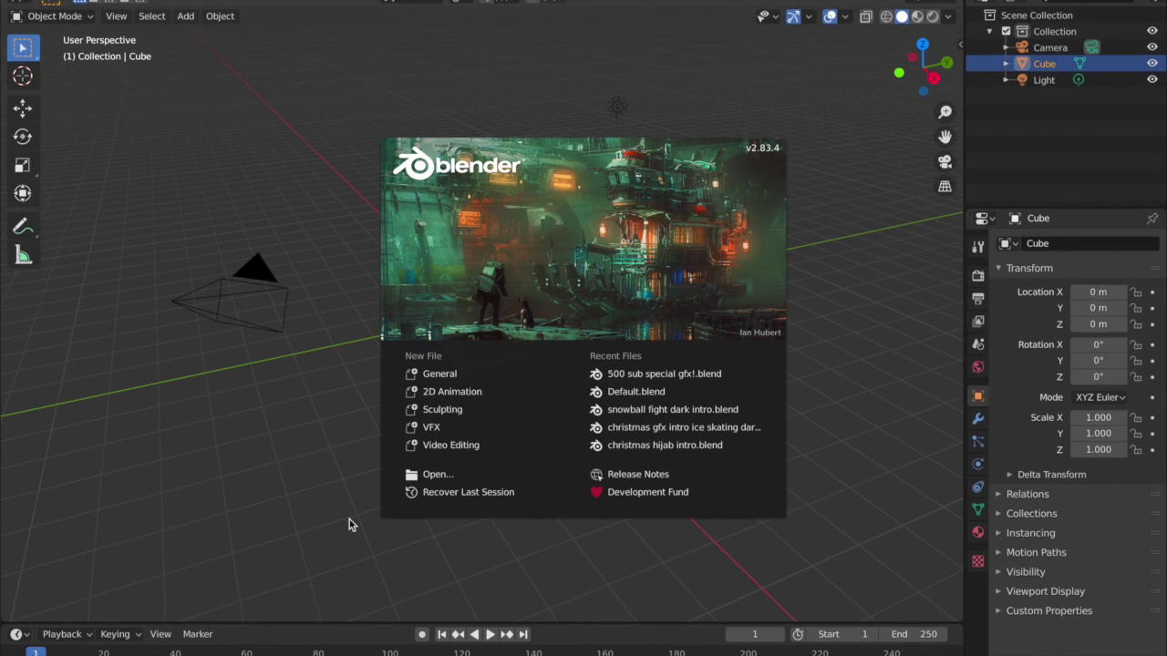
{"action": "left_click", "coordinate": [435, 475]}
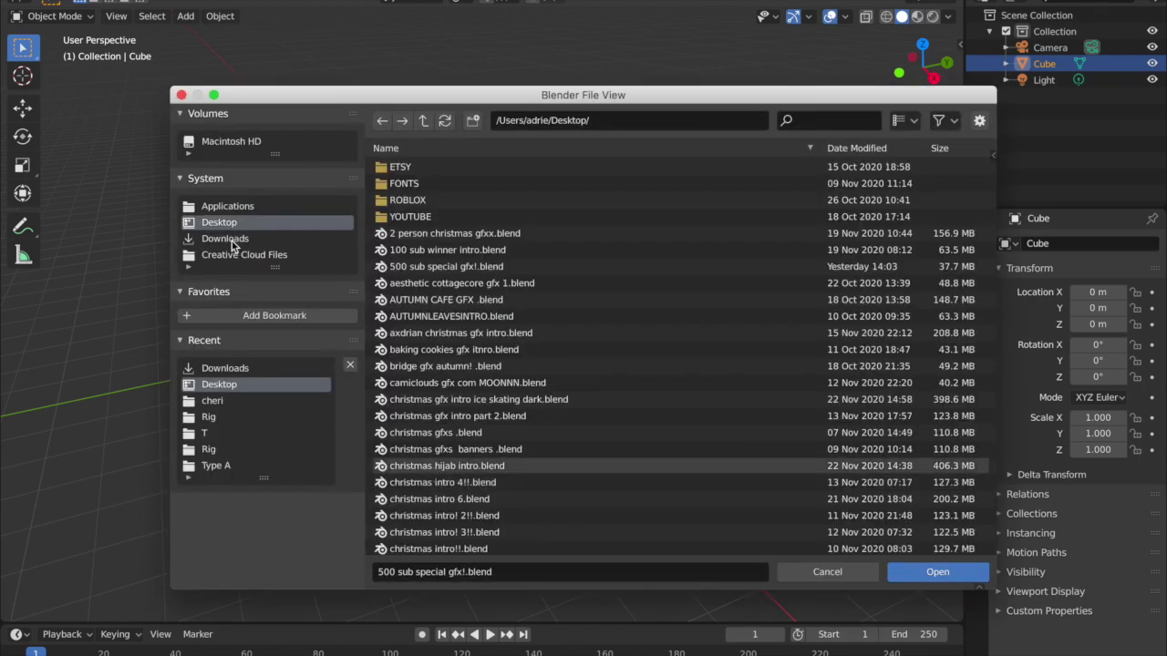
{"action": "left_click", "coordinate": [230, 240]}
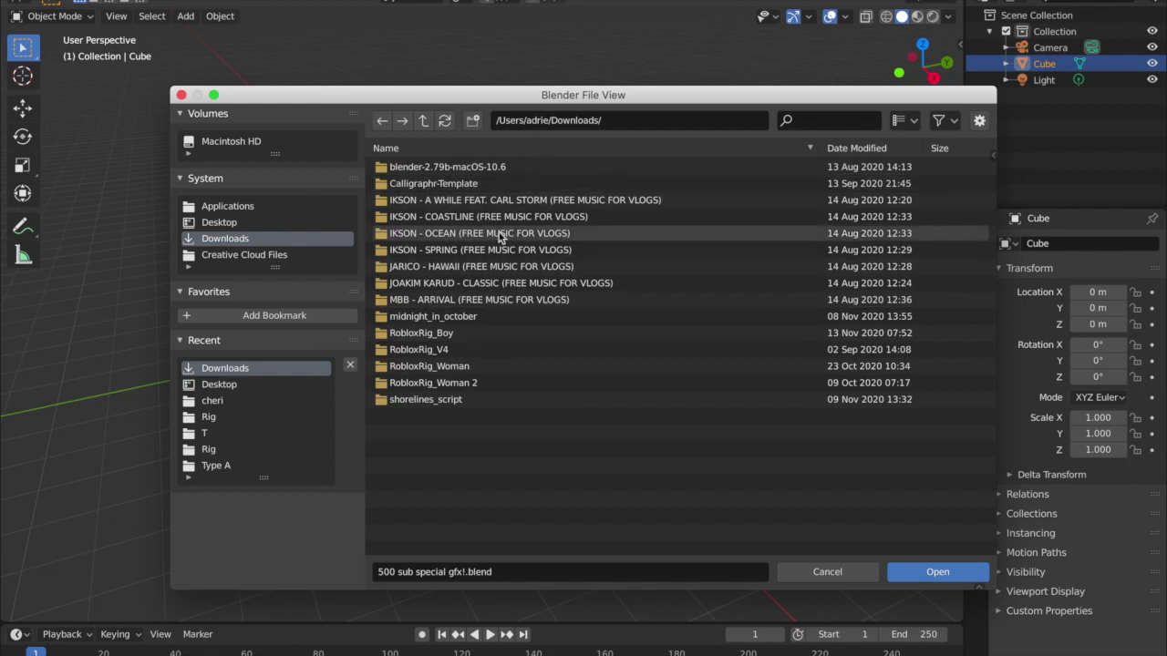
{"action": "double_click", "coordinate": [470, 366]}
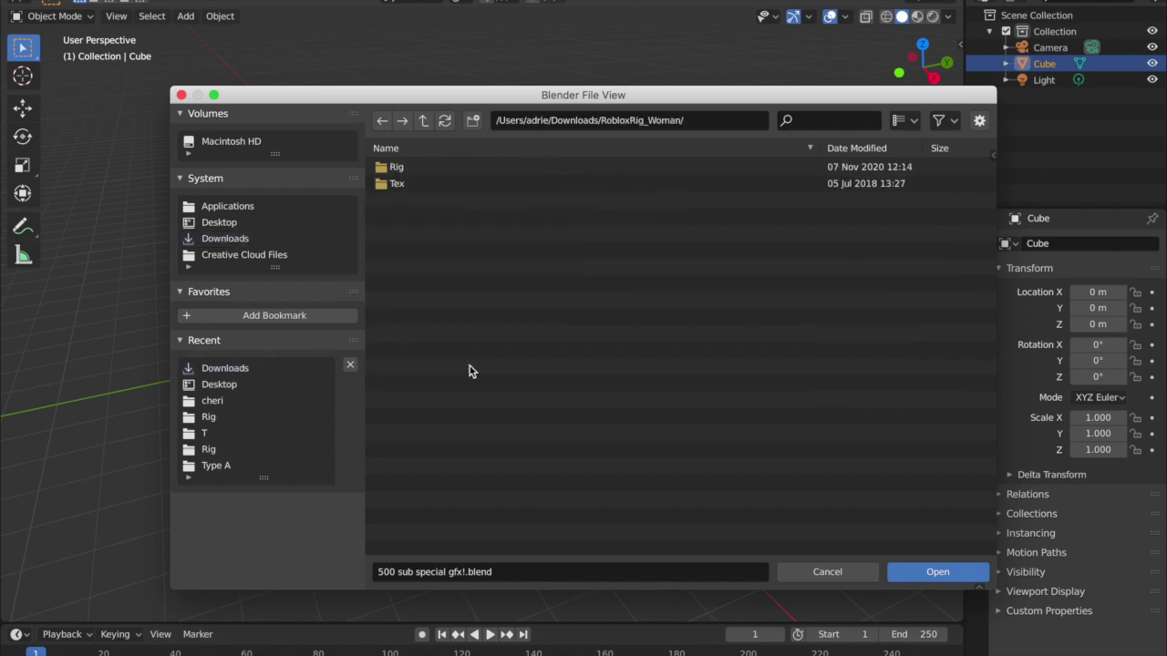
{"action": "double_click", "coordinate": [433, 169]}
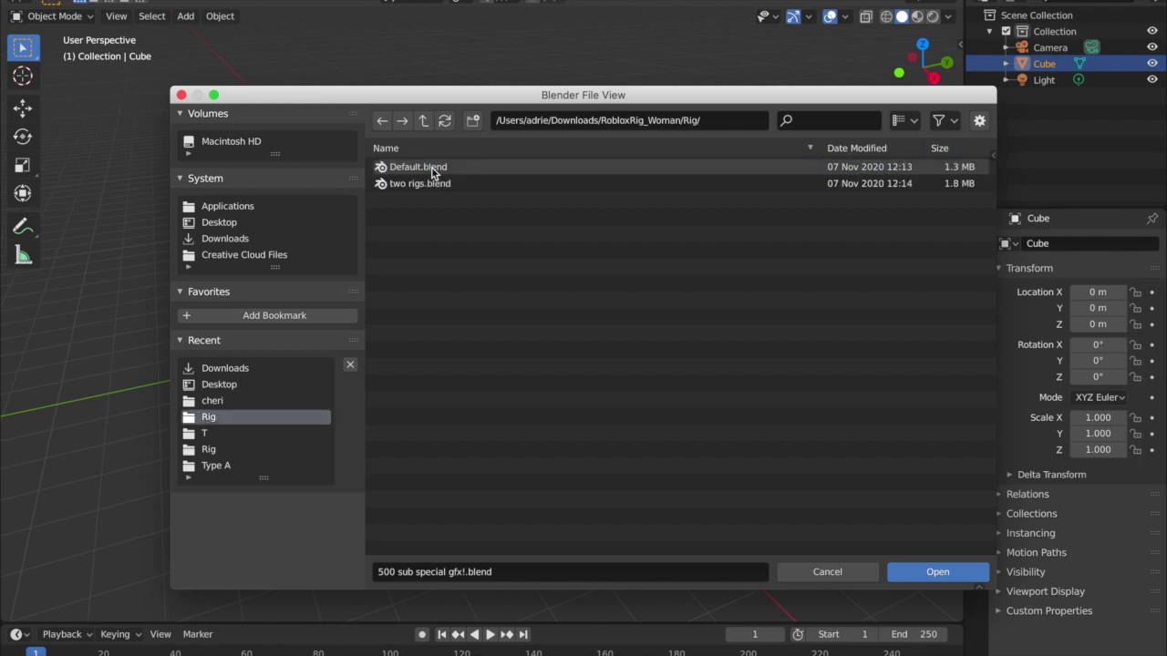
{"action": "left_click", "coordinate": [424, 167]}
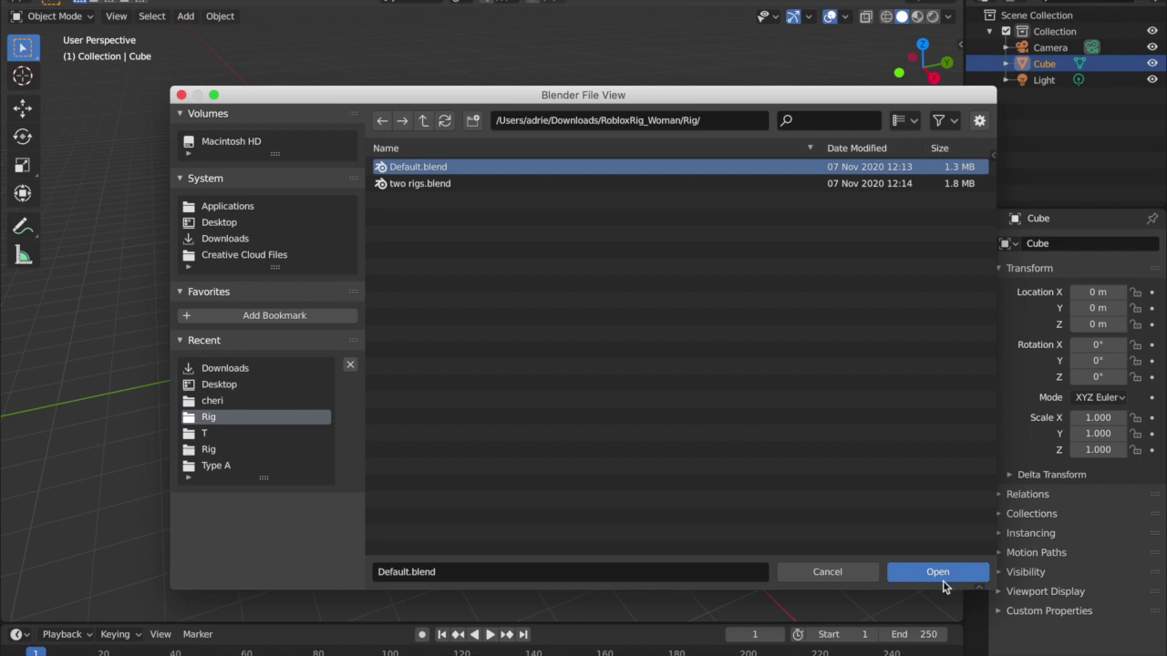
{"action": "key", "text": "Return"}
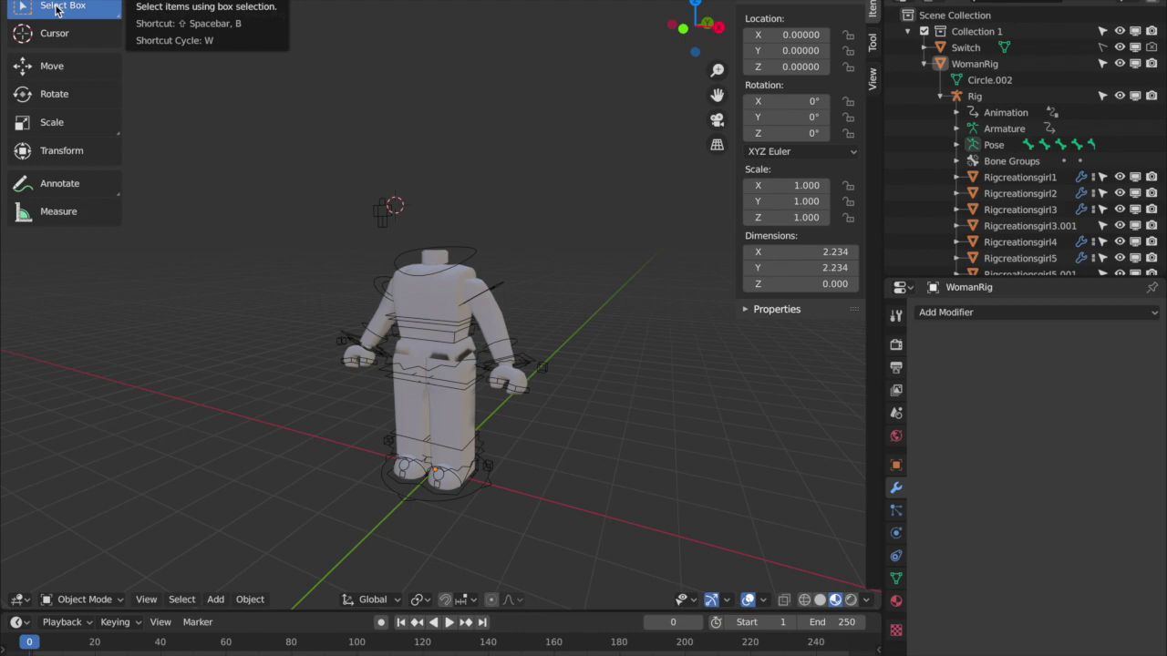
Switch to the Tweak selection tool and select the torso of the woman rig, seen from the front
{"action": "left_click_drag", "start_coordinate": [56, 8], "coordinate": [58, 44]}
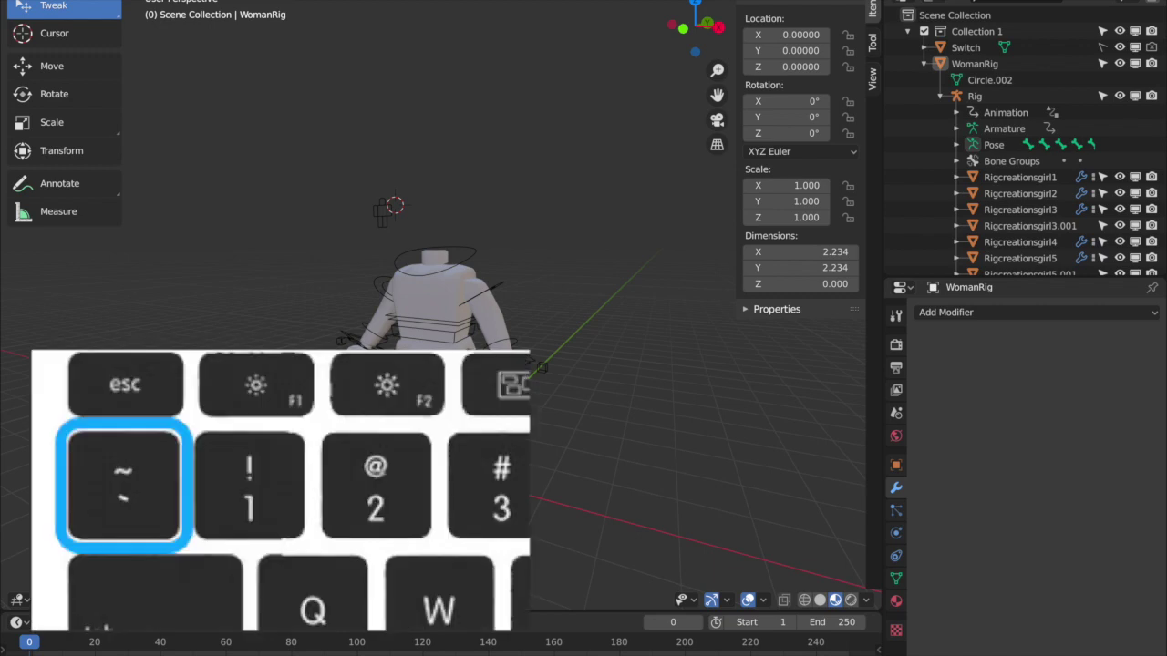
{"action": "key", "text": "shift+grave"}
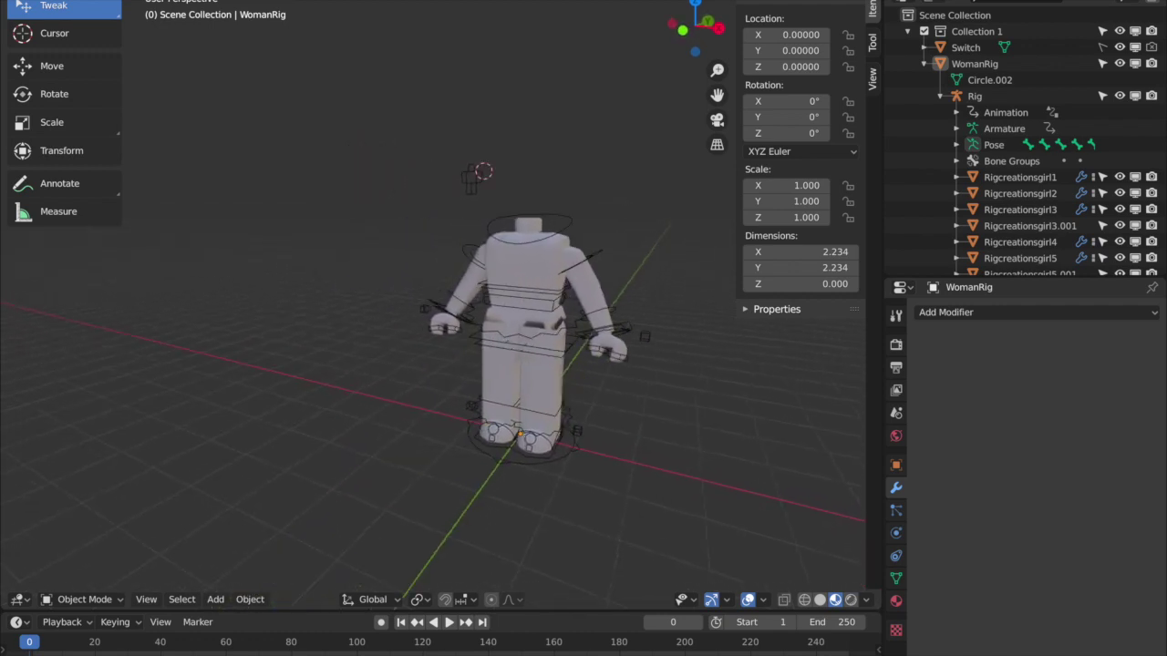
{"action": "key", "text": "w"}
{"action": "key", "text": "a"}
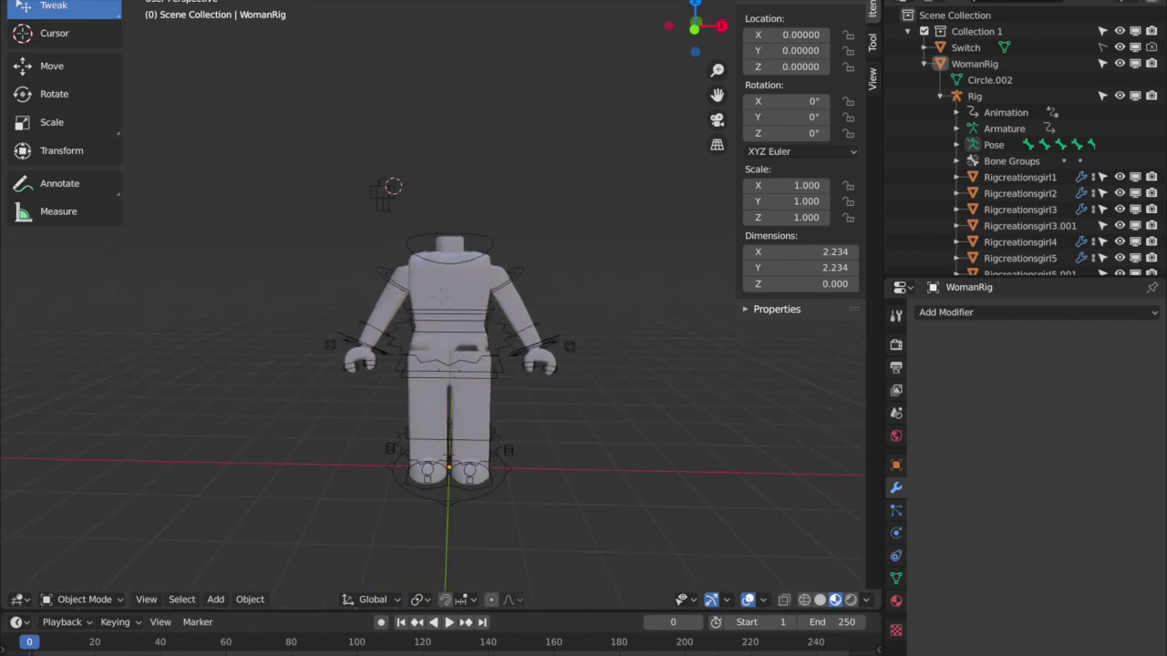
{"action": "left_click", "coordinate": [456, 276]}
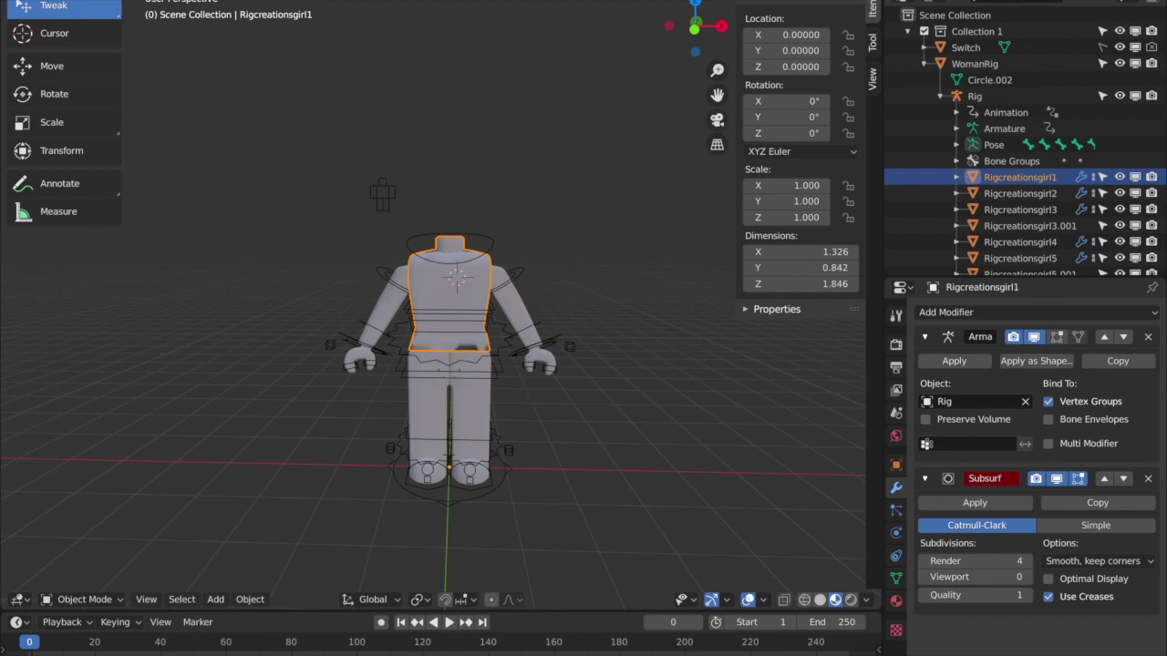
Change the outliner area to the Shader Editor to show the torso's material nodes
{"action": "left_click", "coordinate": [406, 82]}
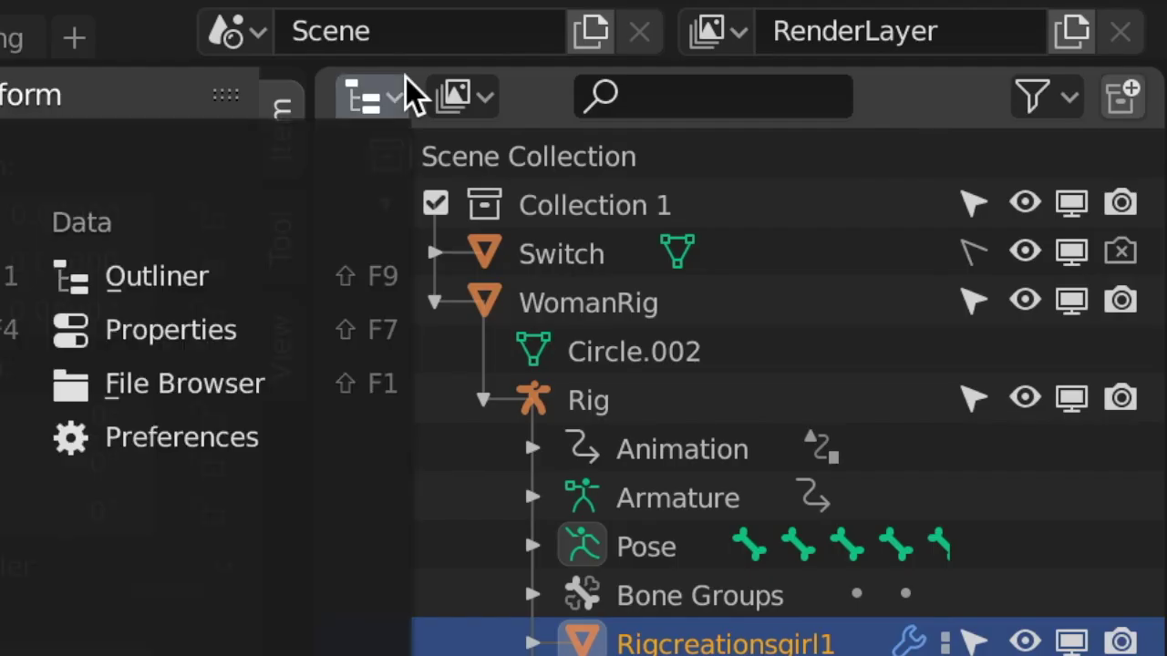
{"action": "left_click", "coordinate": [401, 100]}
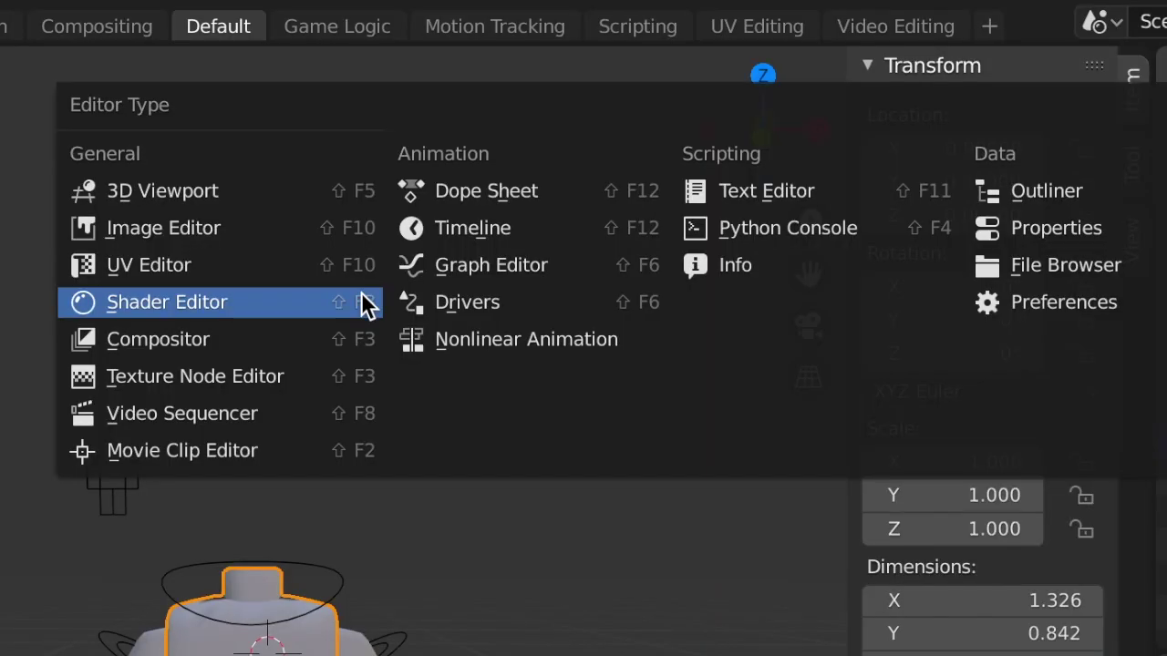
{"action": "left_click", "coordinate": [504, 110]}
Load Adriecookie1Tex.png from the Desktop into the image texture node of the torso's material
{"action": "scroll", "coordinate": [906, 146], "scroll_direction": "up", "scroll_amount": 10}
{"action": "scroll", "coordinate": [950, 271], "scroll_direction": "up", "scroll_amount": 4}
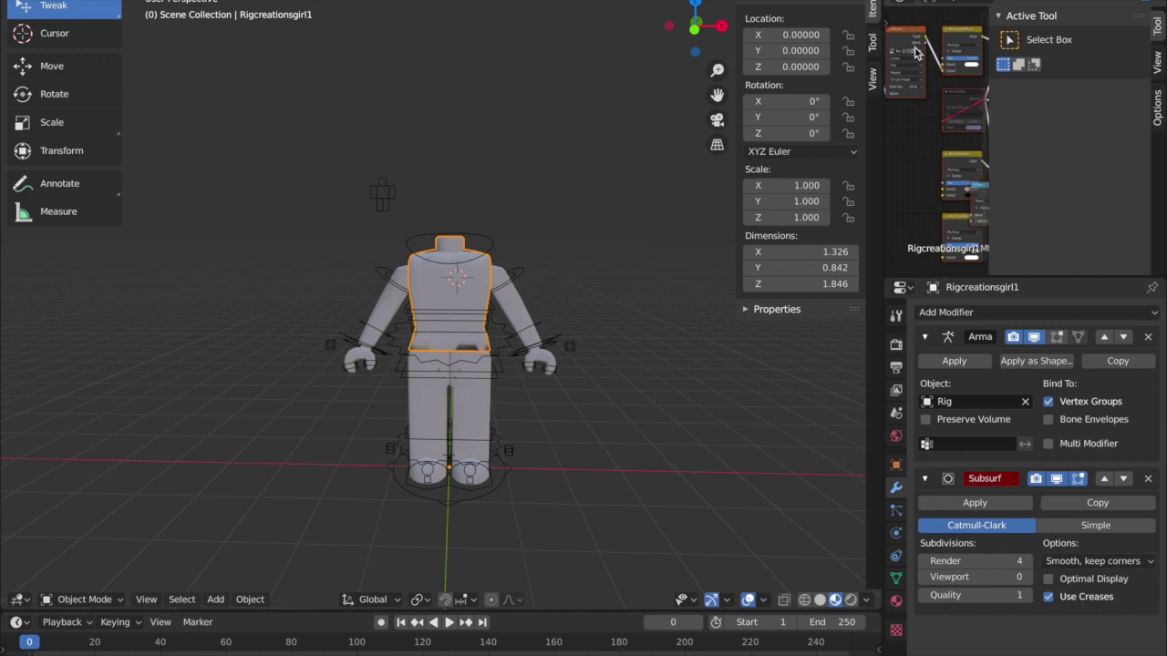
{"action": "scroll", "coordinate": [899, 49], "scroll_direction": "up", "scroll_amount": 3}
{"action": "left_click_drag", "start_coordinate": [983, 161], "coordinate": [988, 124]}
{"action": "left_click_drag", "start_coordinate": [945, 272], "coordinate": [922, 272]}
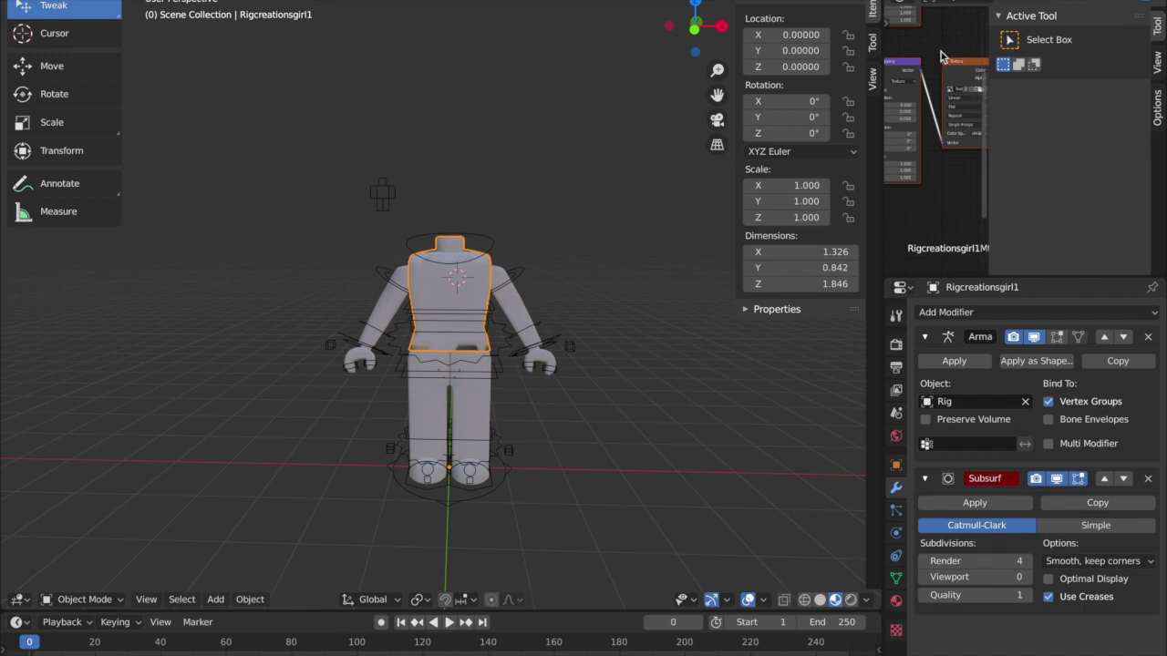
{"action": "left_click", "coordinate": [979, 92]}
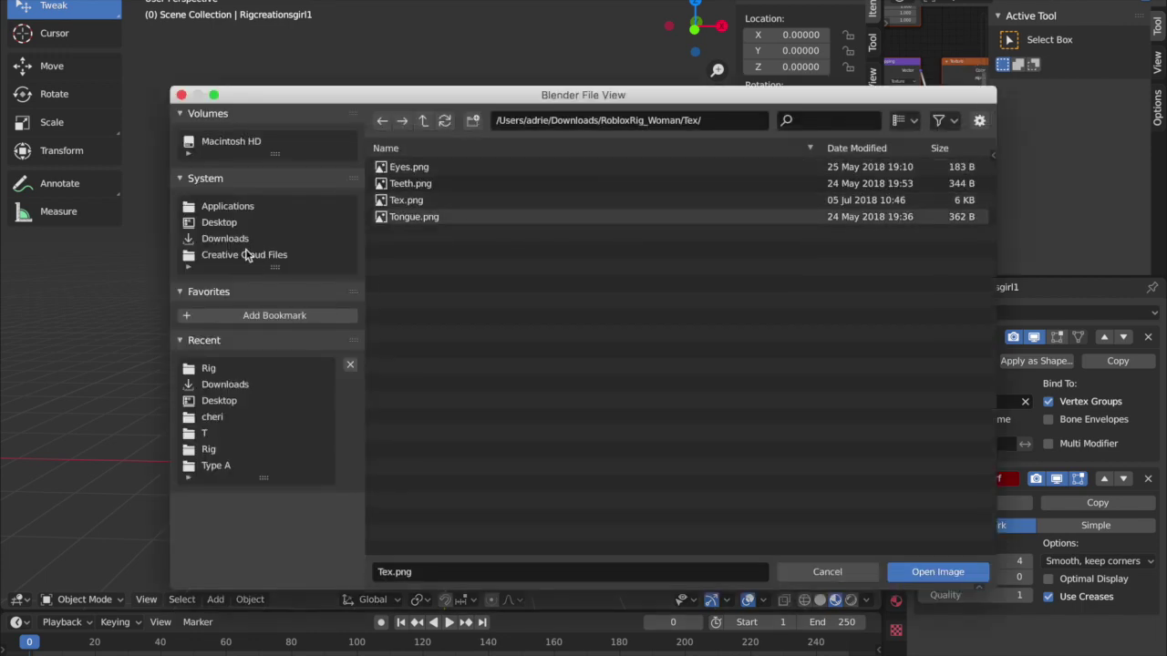
{"action": "left_click", "coordinate": [246, 224]}
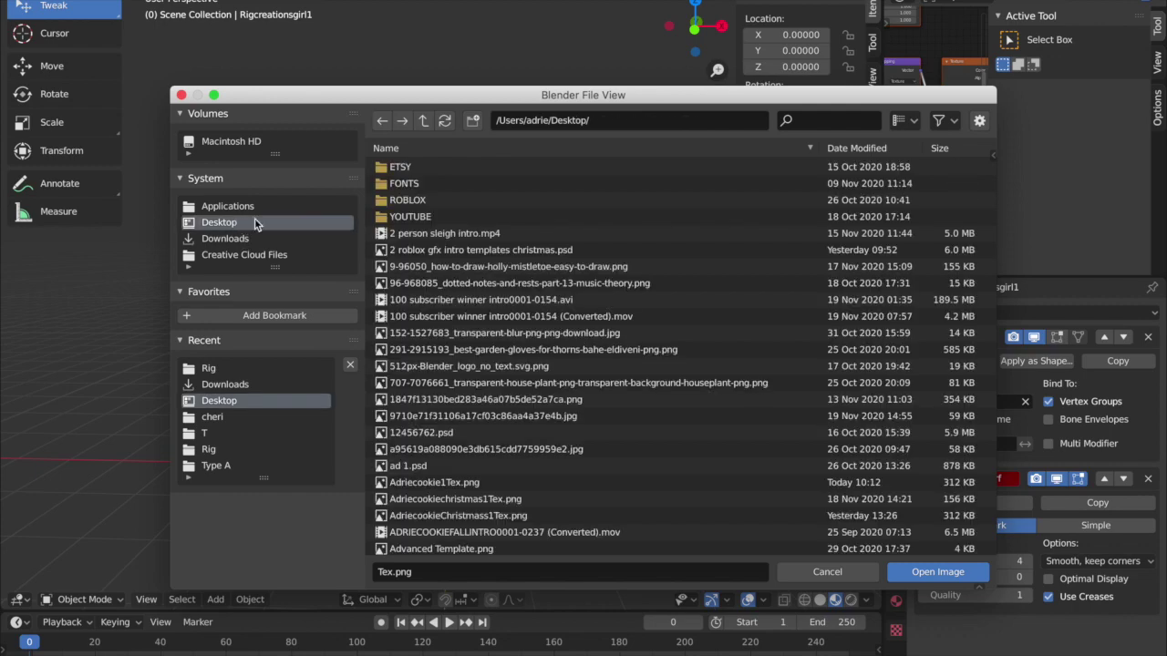
{"action": "left_click", "coordinate": [820, 121]}
{"action": "type", "text": "adrie"}
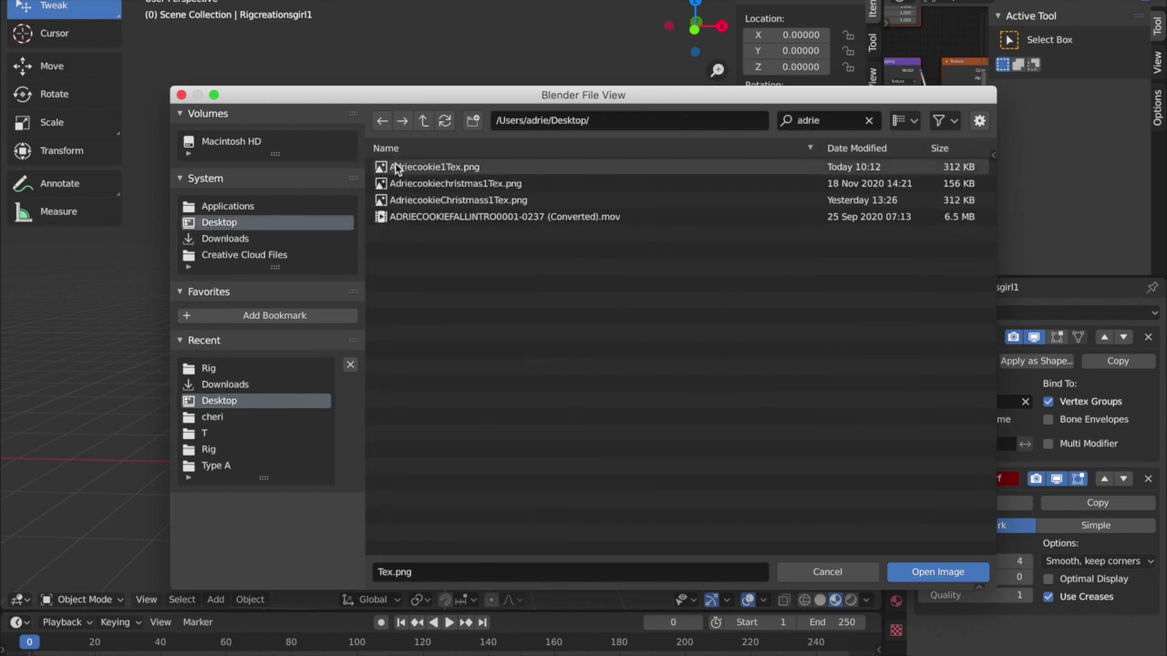
{"action": "double_click", "coordinate": [395, 167]}
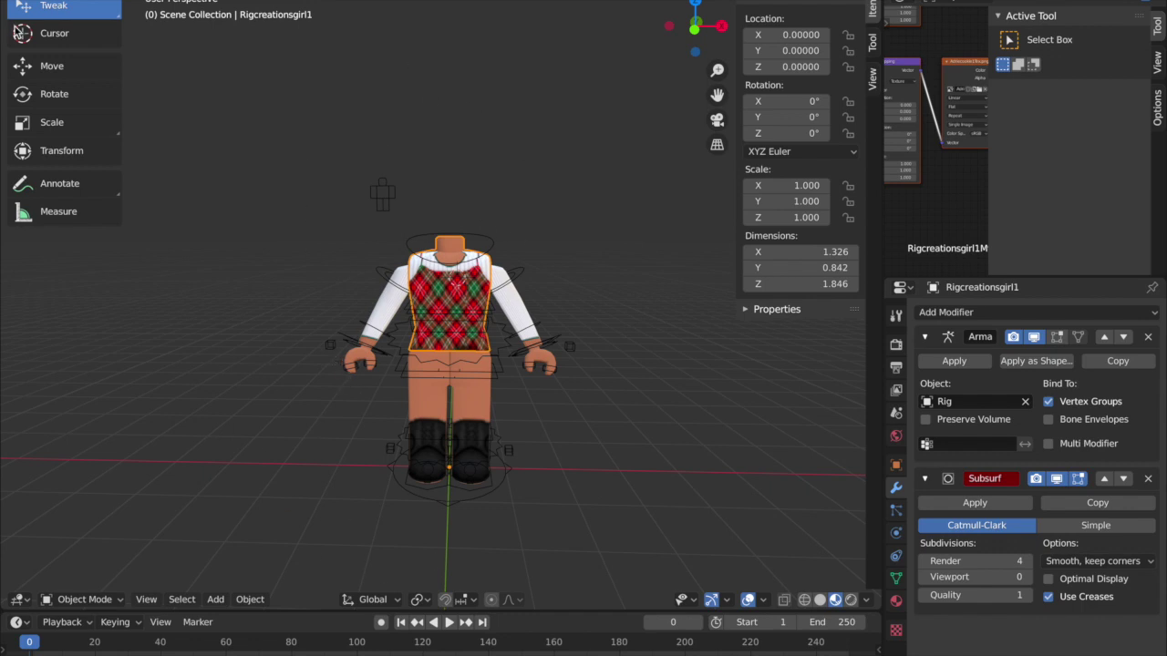
Import the Wavefront model adriecookie.obj from the Desktop with Split by Group enabled
{"action": "left_click", "coordinate": [36, 0]}
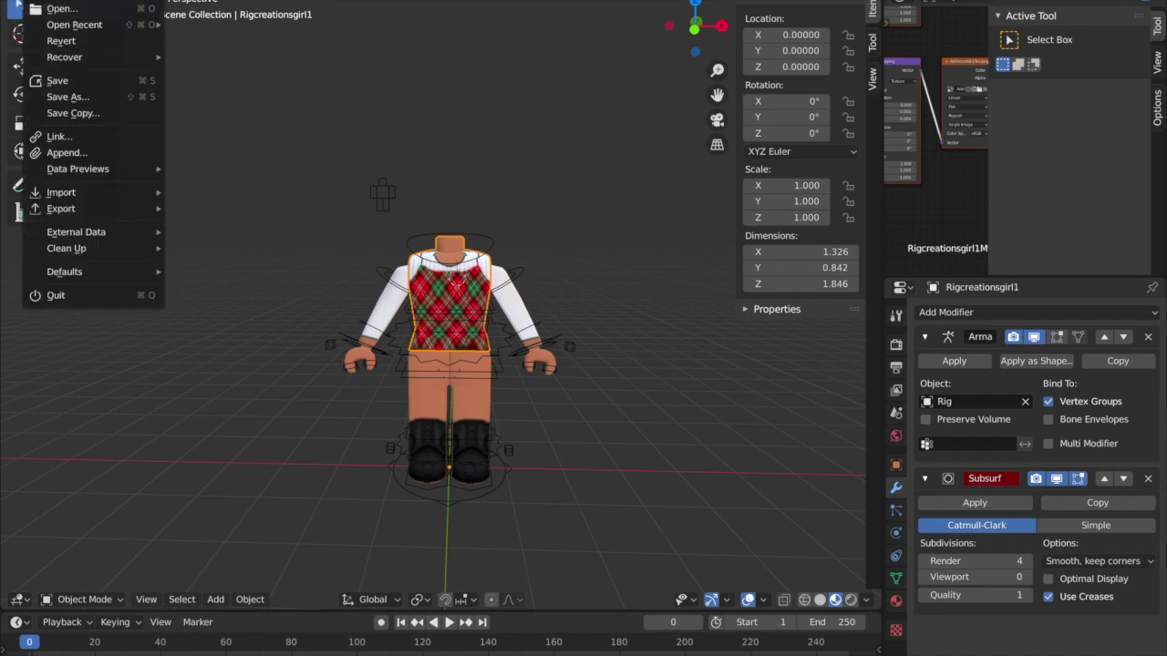
{"action": "mouse_move", "coordinate": [69, 196]}
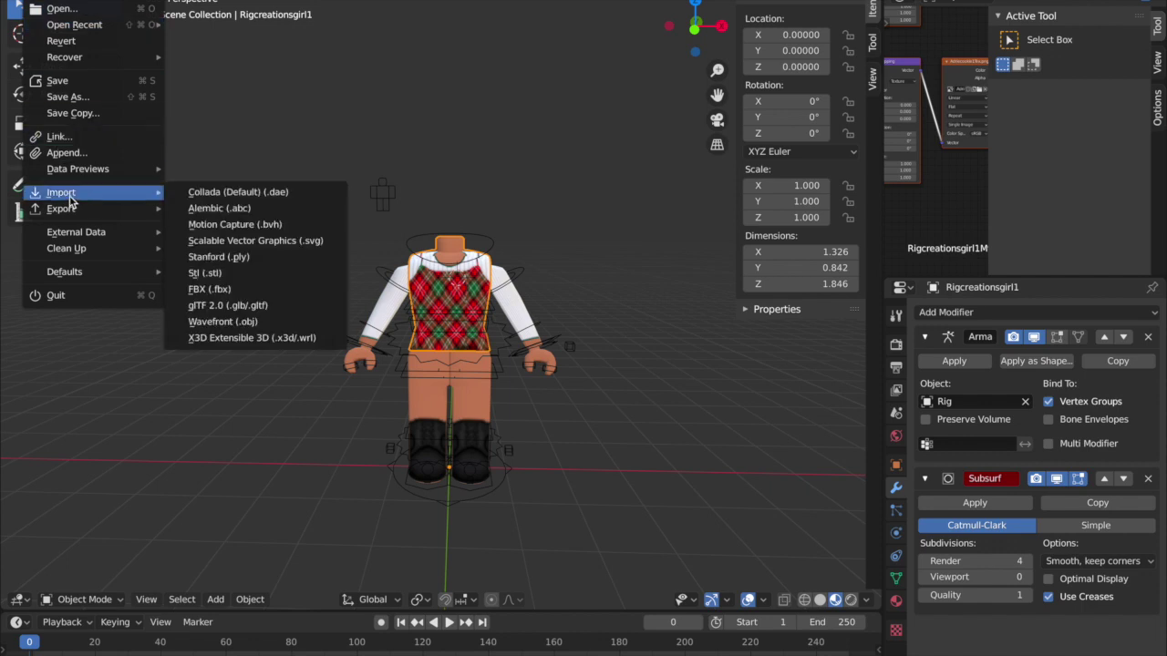
{"action": "left_click", "coordinate": [212, 325]}
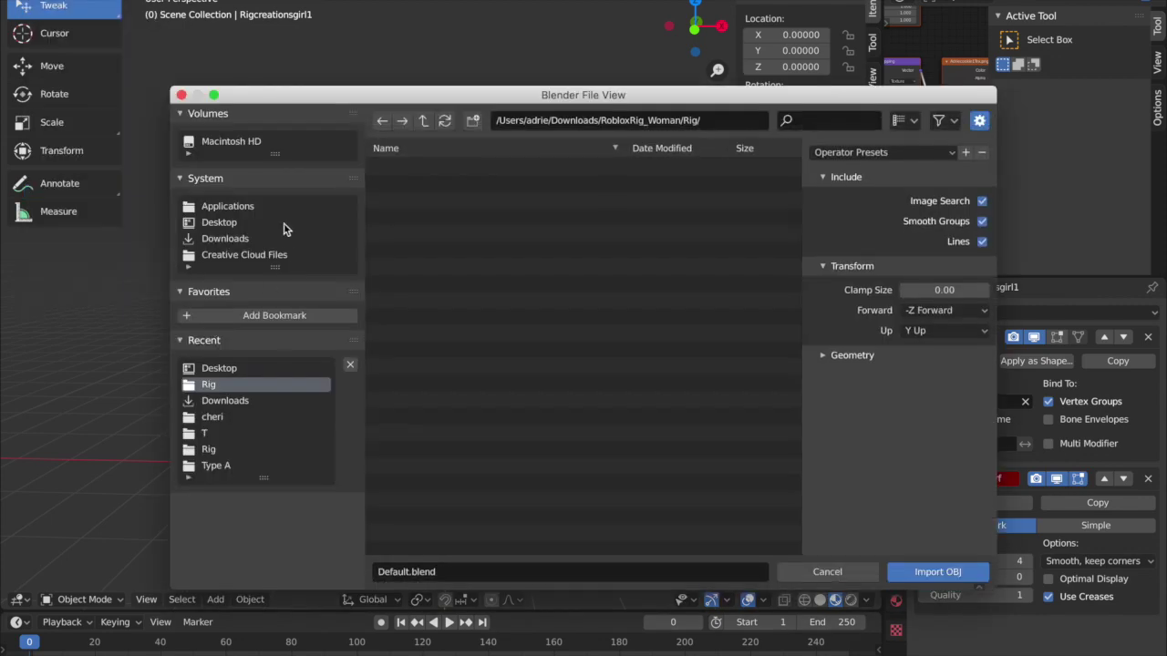
{"action": "left_click", "coordinate": [236, 224]}
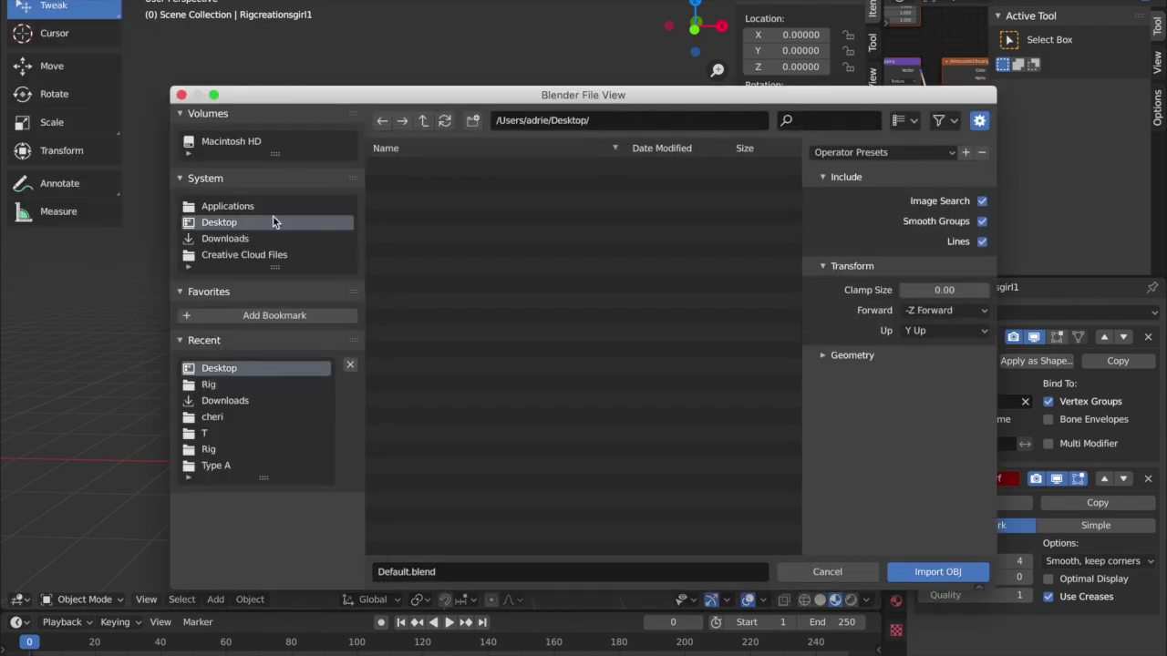
{"action": "left_click", "coordinate": [845, 122]}
{"action": "left_click", "coordinate": [456, 250]}
{"action": "left_click", "coordinate": [456, 250]}
{"action": "left_click", "coordinate": [939, 355]}
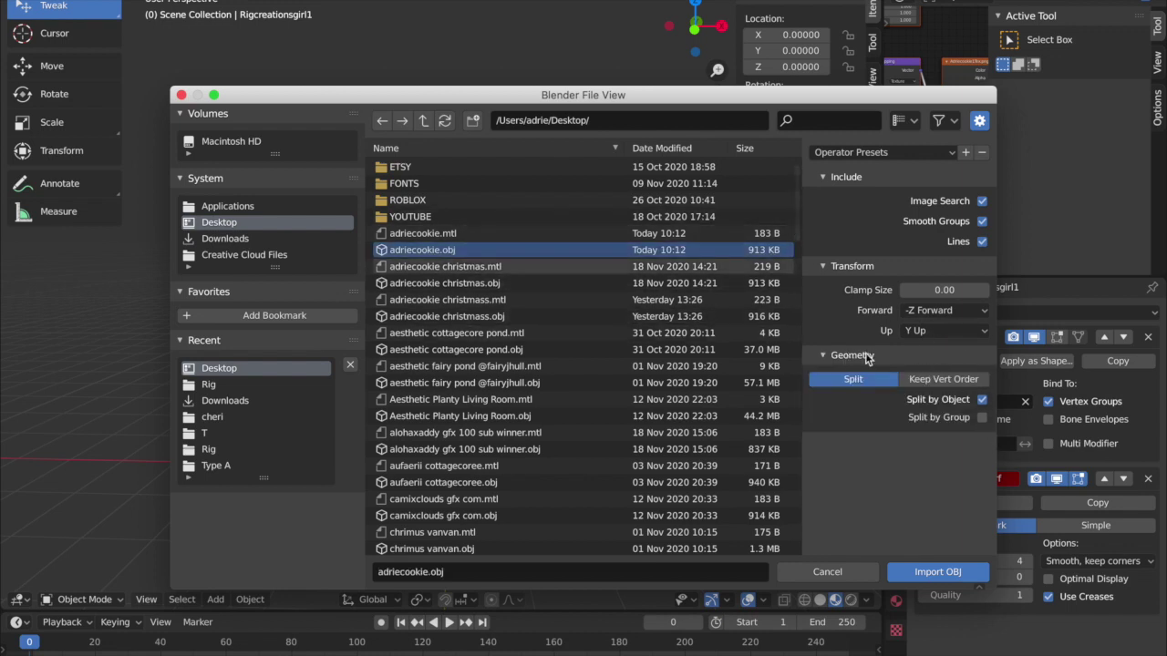
{"action": "left_click", "coordinate": [981, 417]}
{"action": "left_click", "coordinate": [938, 571]}
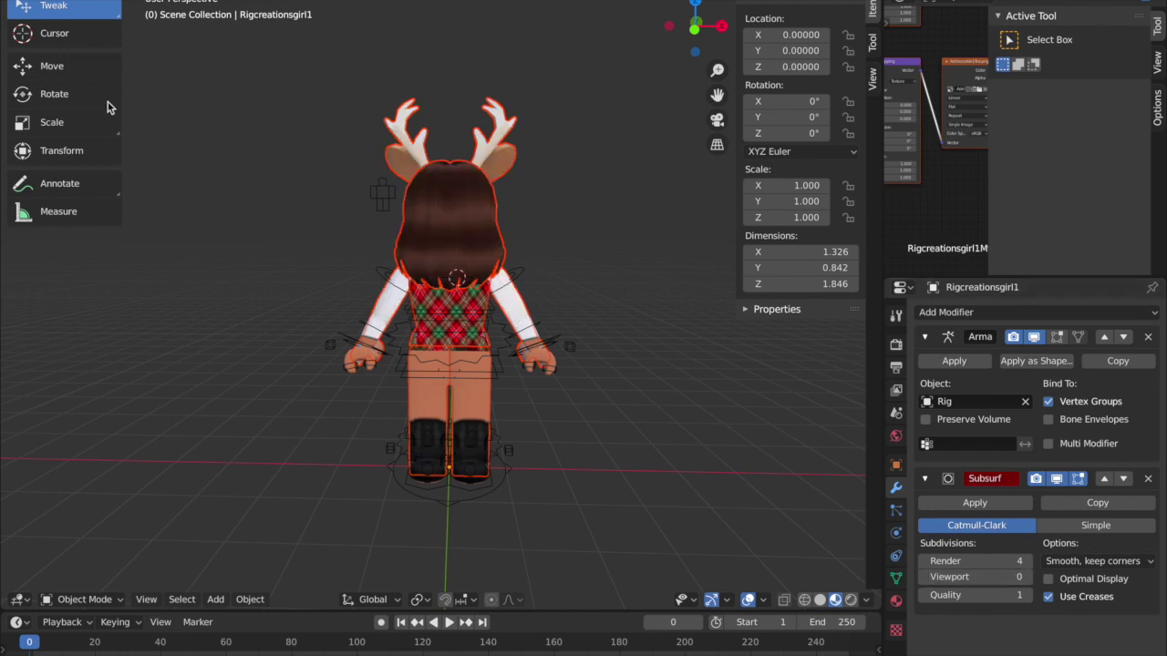
Rotate the imported avatar 180° about Z to face forward and move it along X to about -4.04, beside the rig
{"action": "left_click", "coordinate": [83, 97]}
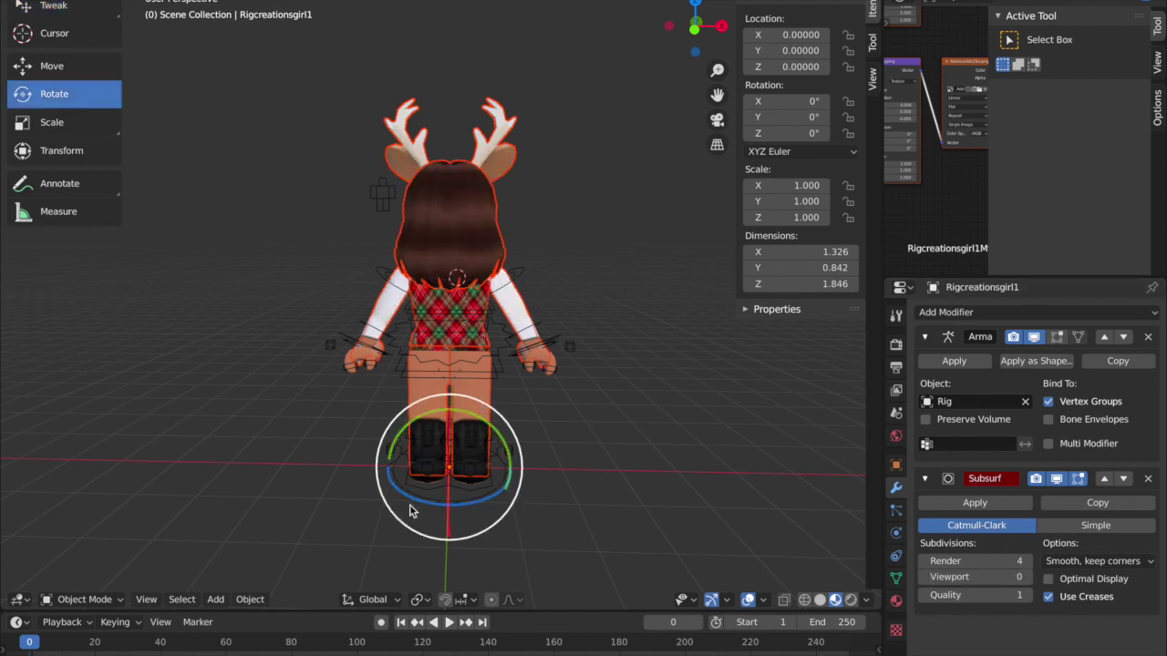
{"action": "left_click_drag", "start_coordinate": [399, 493], "coordinate": [498, 453]}
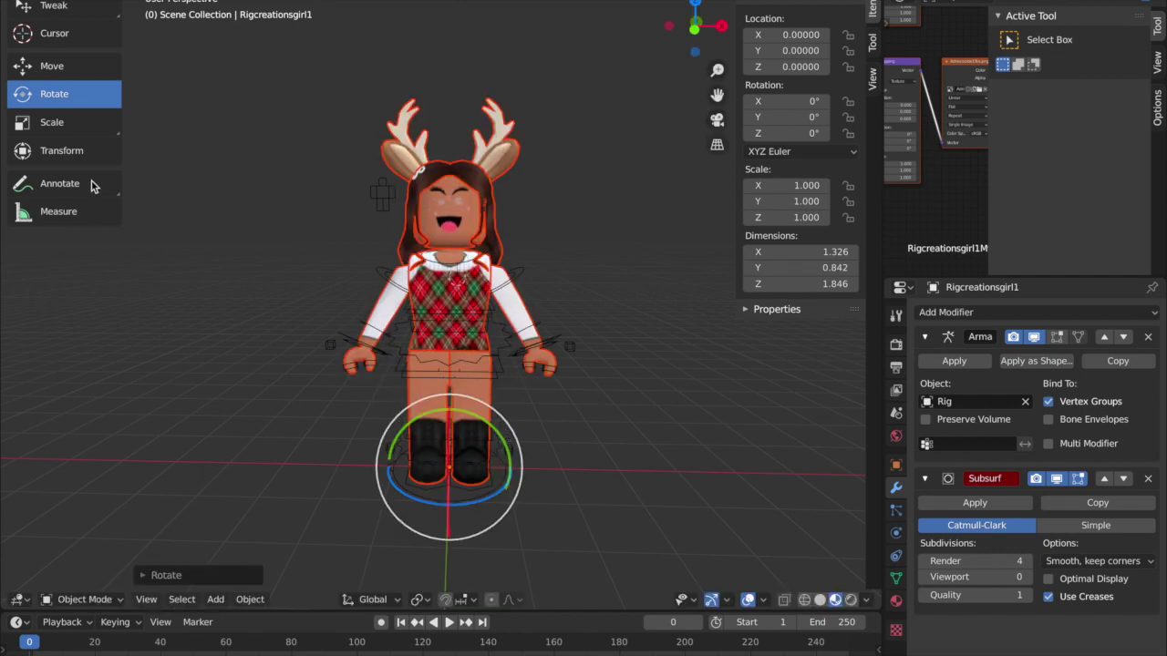
{"action": "left_click", "coordinate": [42, 69]}
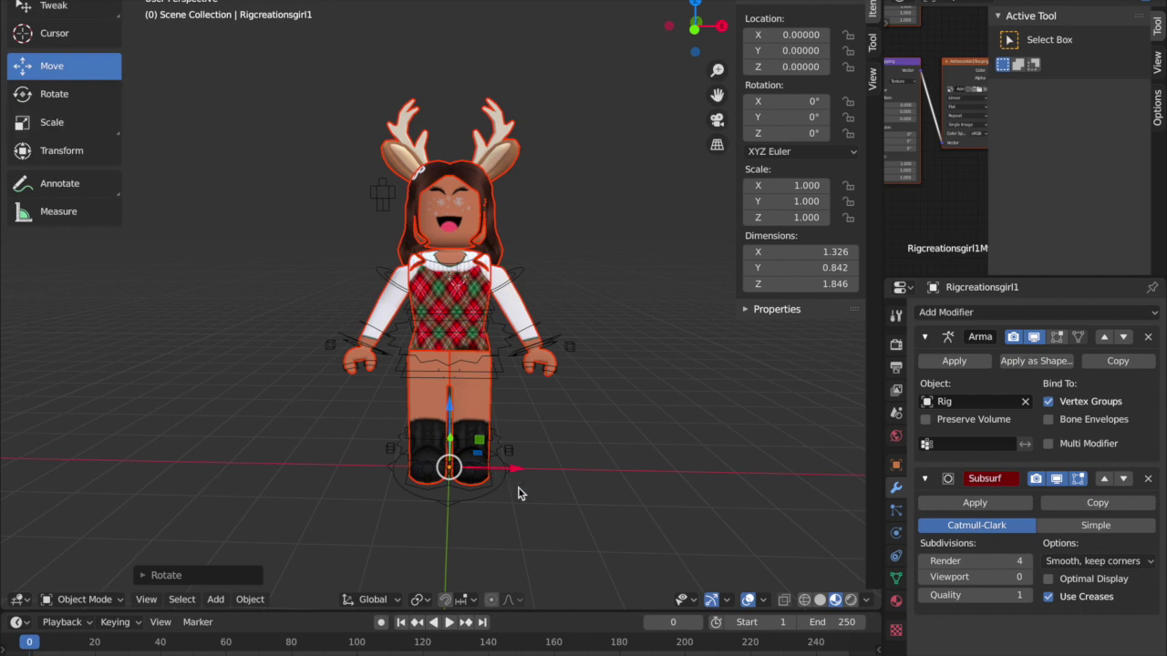
{"action": "left_click_drag", "start_coordinate": [515, 472], "coordinate": [286, 441]}
Delete the imported avatar's torso, both arms and both legs, keeping its head, hair and antlers
{"action": "left_click", "coordinate": [223, 297]}
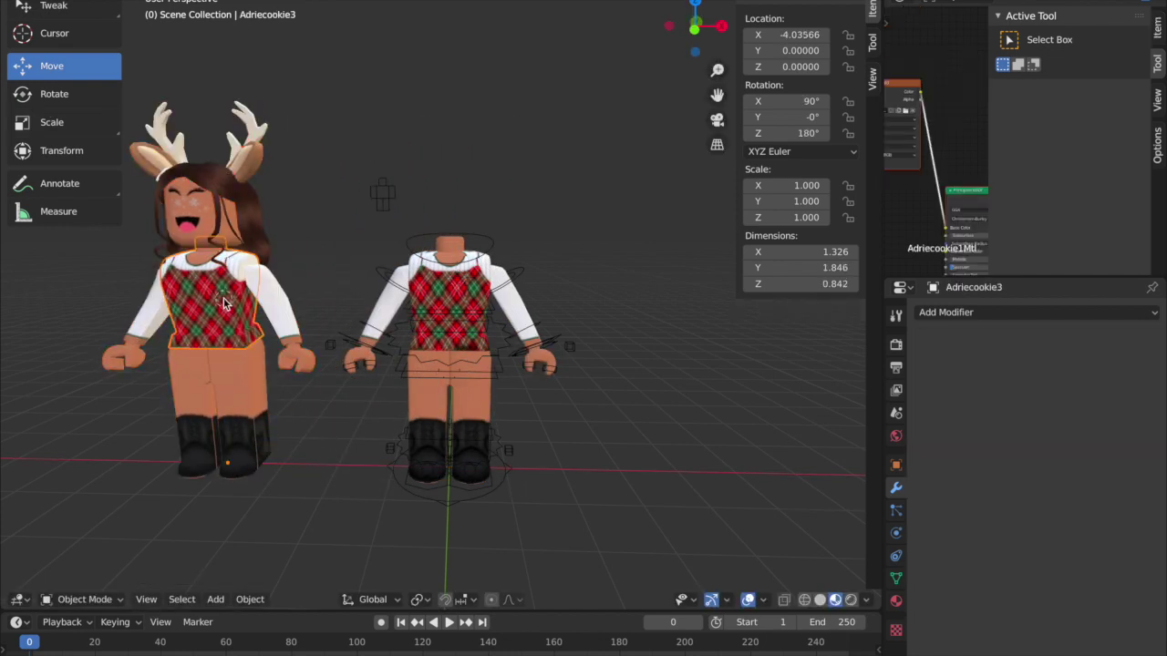
{"action": "left_click", "coordinate": [271, 300], "text": "shift"}
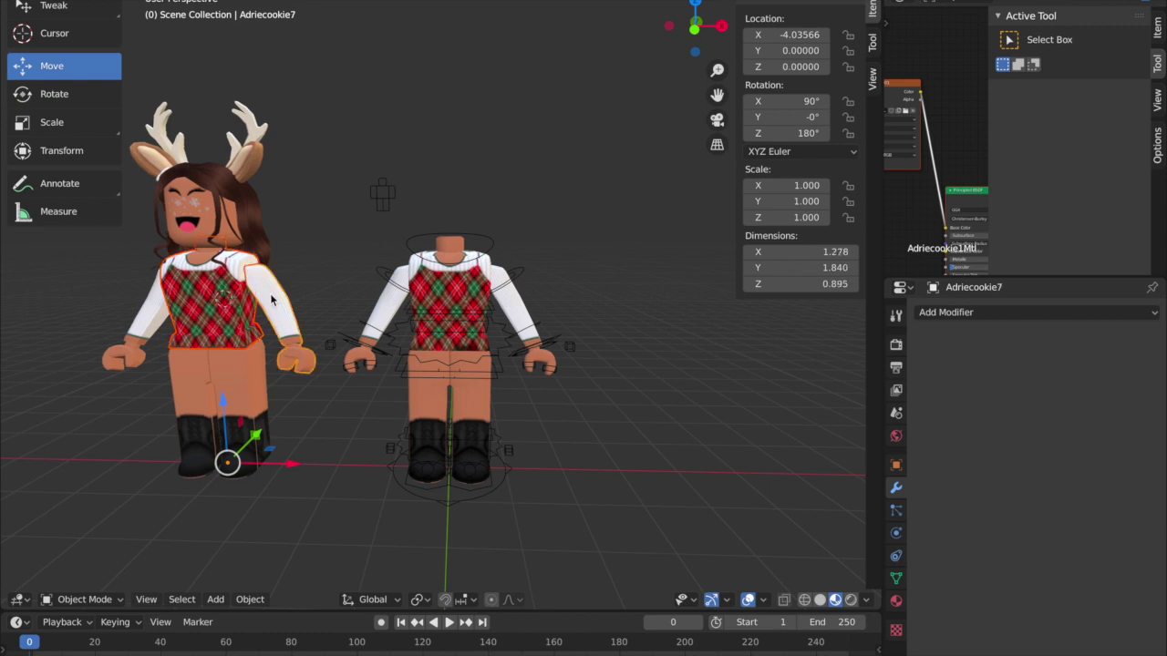
{"action": "left_click", "coordinate": [152, 318], "text": "shift"}
{"action": "left_click", "coordinate": [199, 377], "text": "shift"}
{"action": "left_click", "coordinate": [249, 365], "text": "shift"}
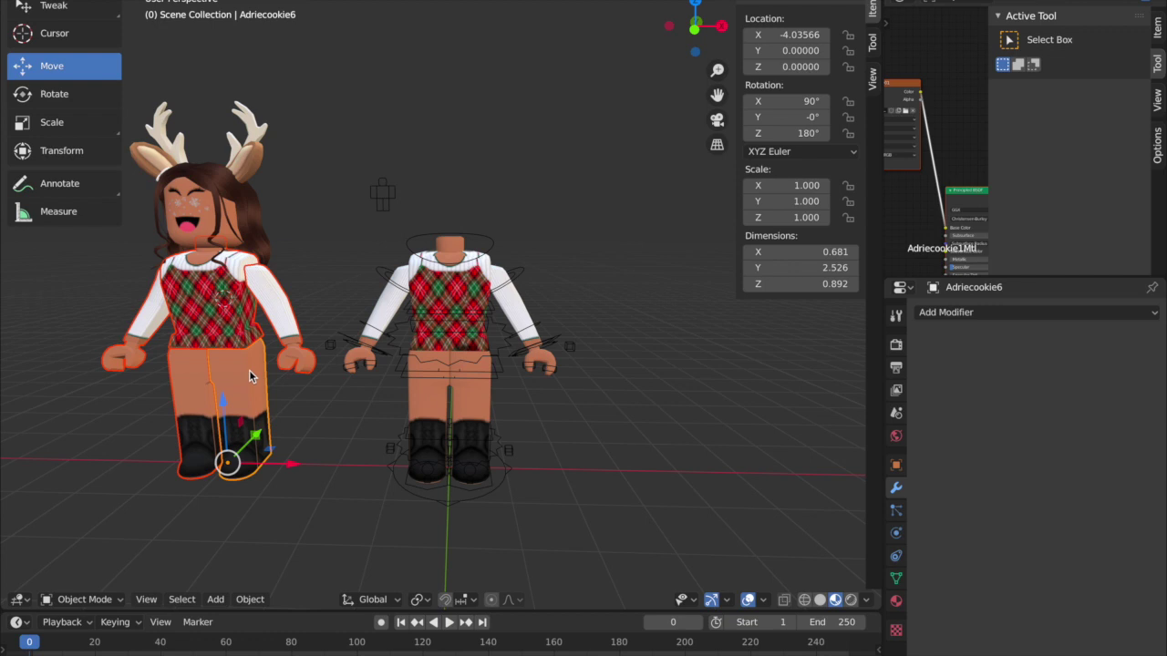
{"action": "key", "text": "x"}
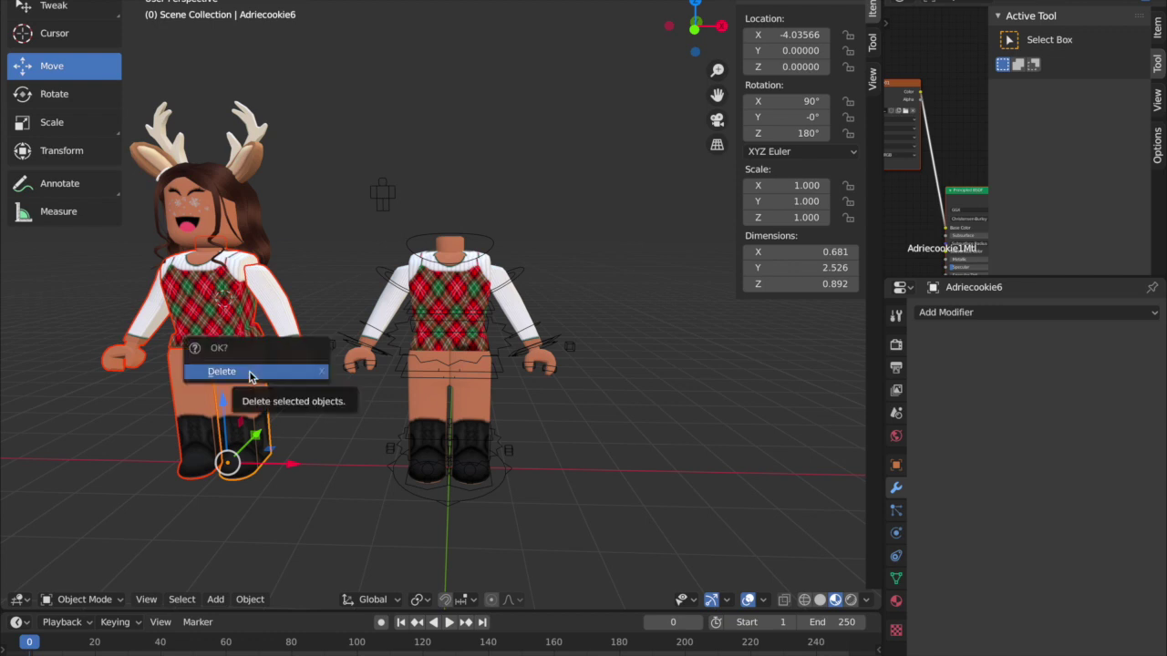
{"action": "left_click", "coordinate": [249, 372]}
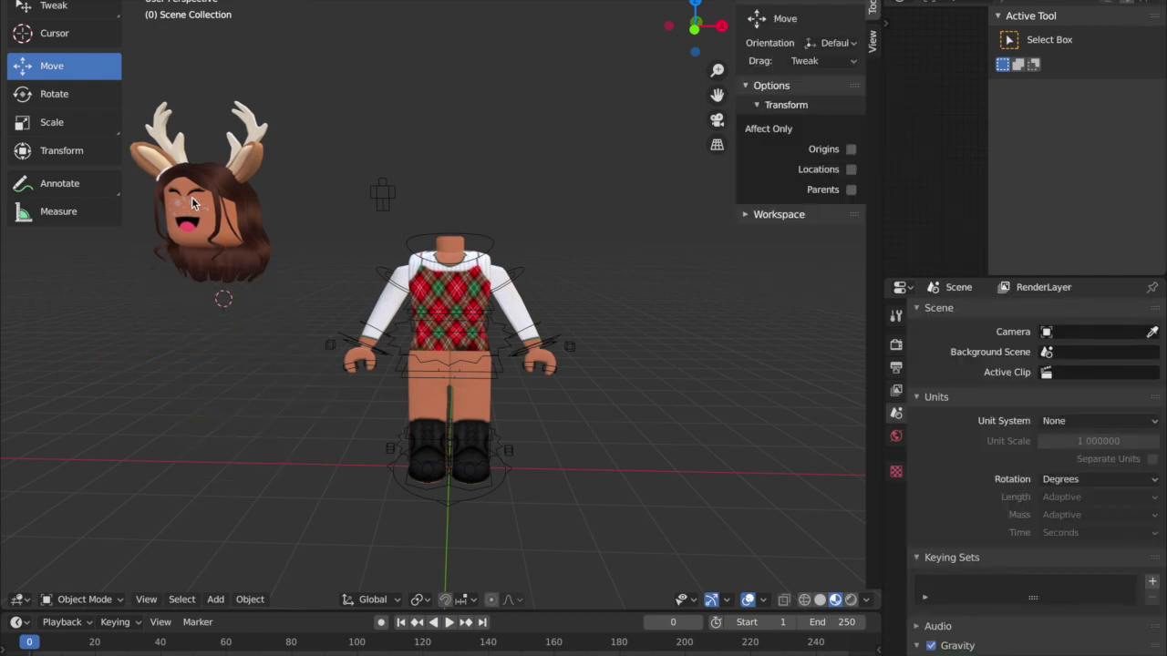
Move the imported head, hair and antlers together along X to about -0.005, onto the rig's neck, and deselect them
{"action": "left_click", "coordinate": [221, 202]}
{"action": "left_click", "coordinate": [253, 163]}
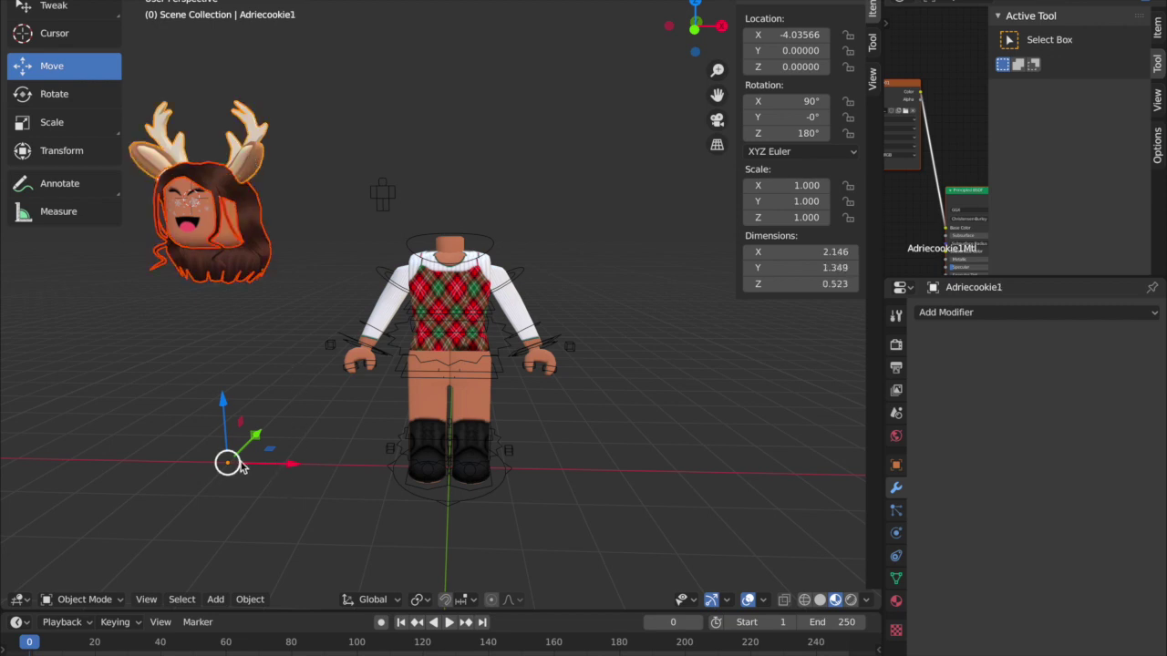
{"action": "left_click_drag", "start_coordinate": [260, 465], "coordinate": [480, 474]}
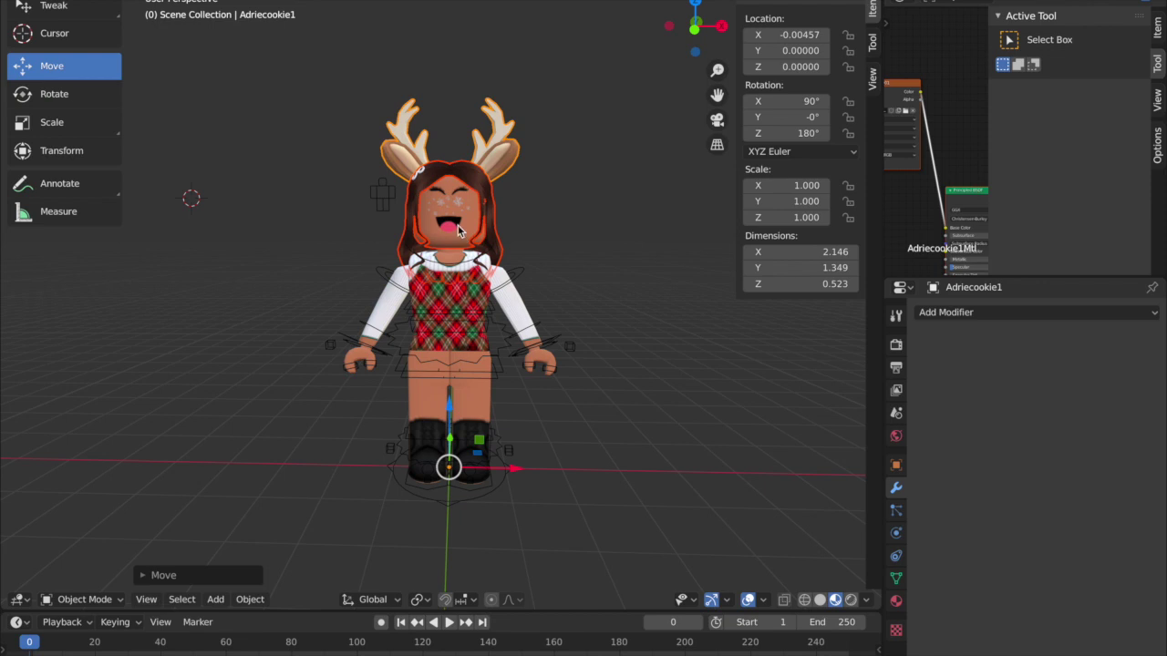
{"action": "left_click", "coordinate": [250, 204]}
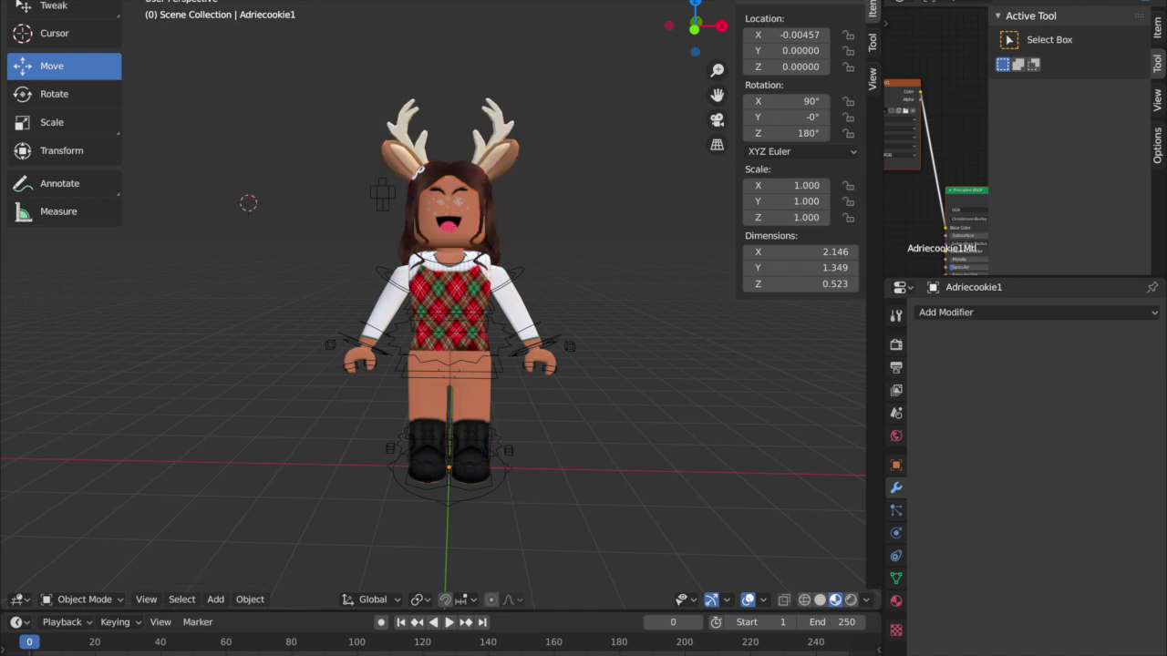
Add a plane mesh to the scene and rotate it about 80.2° about X so that it stands upright
{"action": "scroll", "coordinate": [437, 306], "scroll_direction": "up", "scroll_amount": 1}
{"action": "middle_click_drag", "start_coordinate": [438, 314], "coordinate": [436, 294], "text": "shift"}
{"action": "scroll", "coordinate": [437, 306], "scroll_direction": "down", "scroll_amount": 1}
{"action": "scroll", "coordinate": [438, 305], "scroll_direction": "up", "scroll_amount": 3}
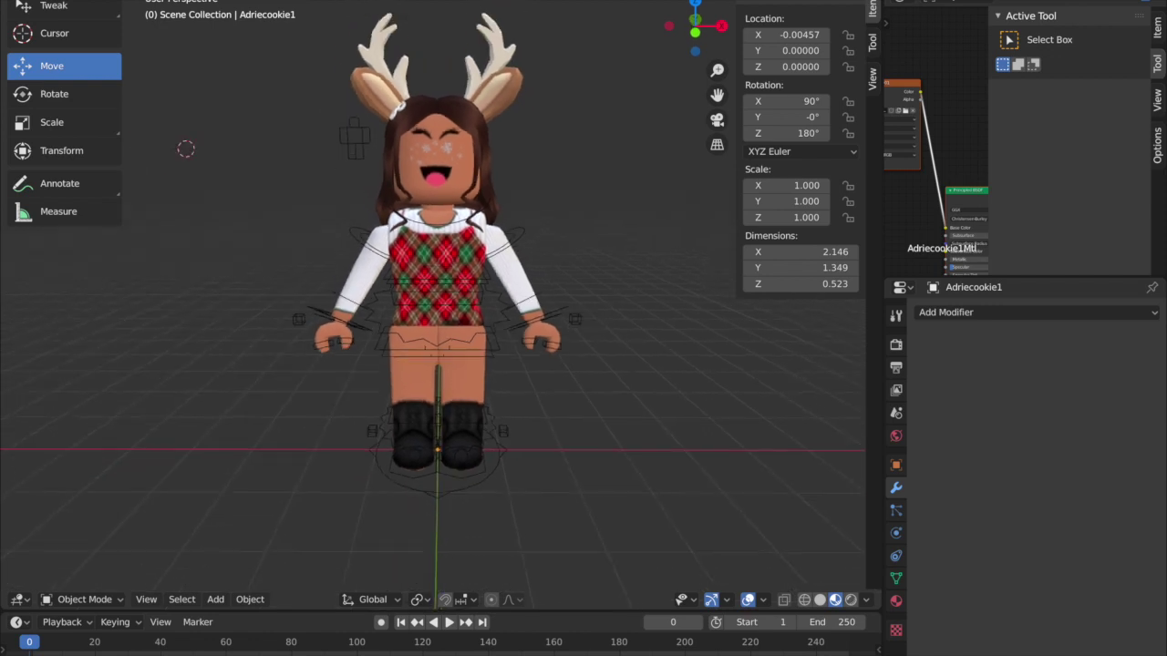
{"action": "scroll", "coordinate": [427, 300], "scroll_direction": "down", "scroll_amount": 2}
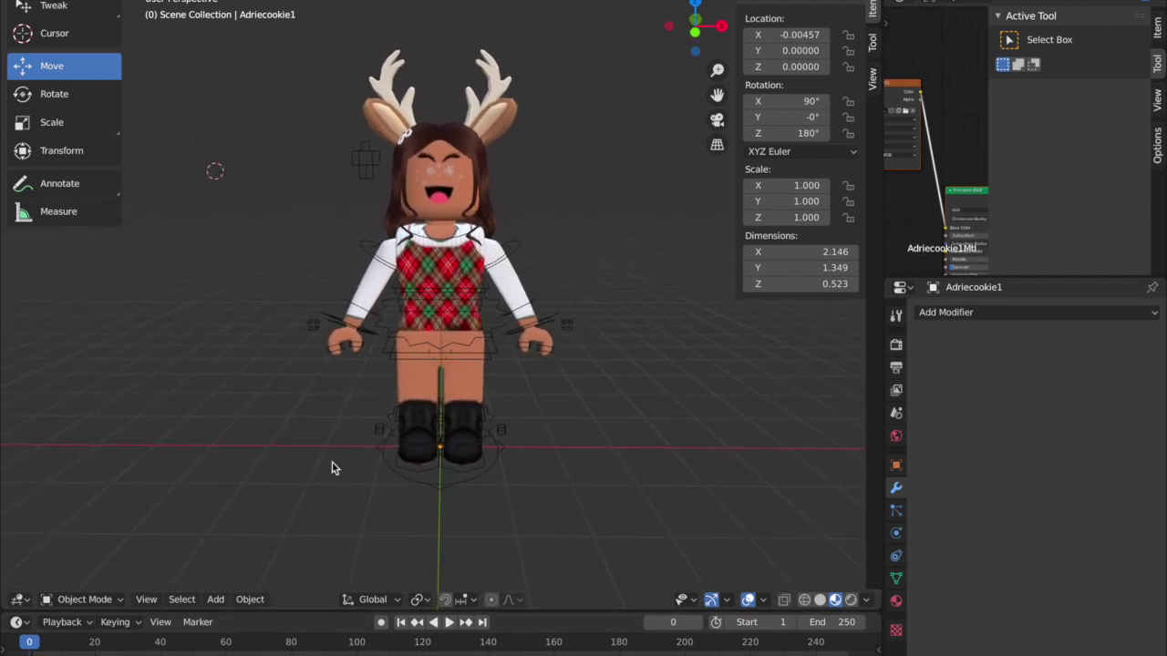
{"action": "left_click", "coordinate": [219, 601]}
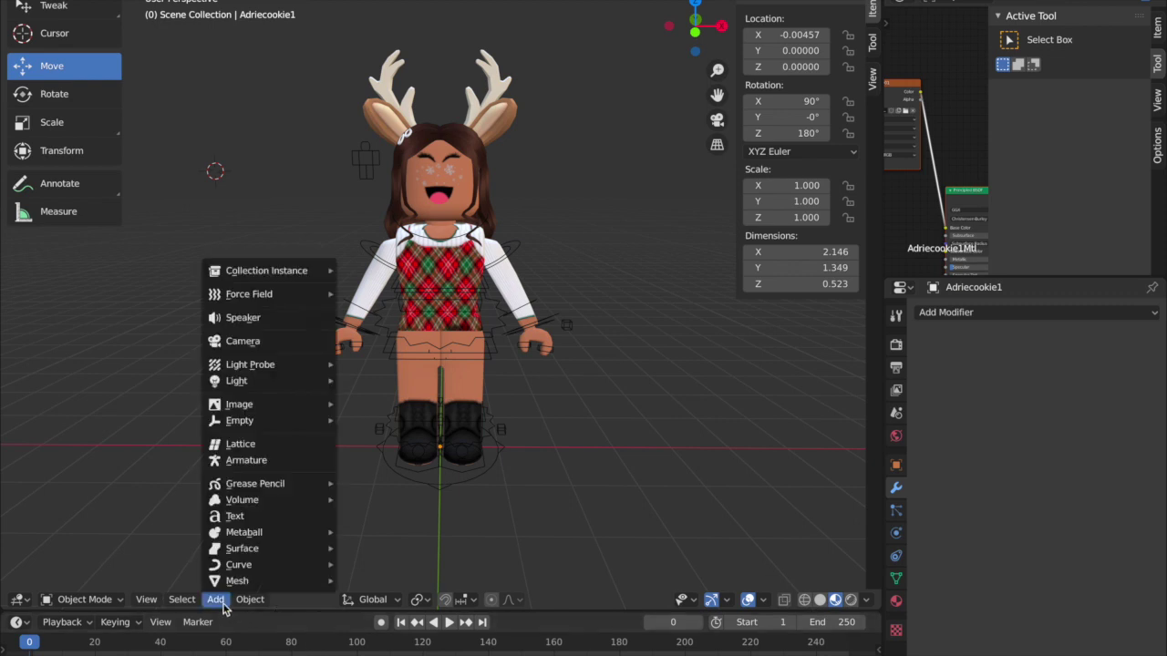
{"action": "mouse_move", "coordinate": [244, 583]}
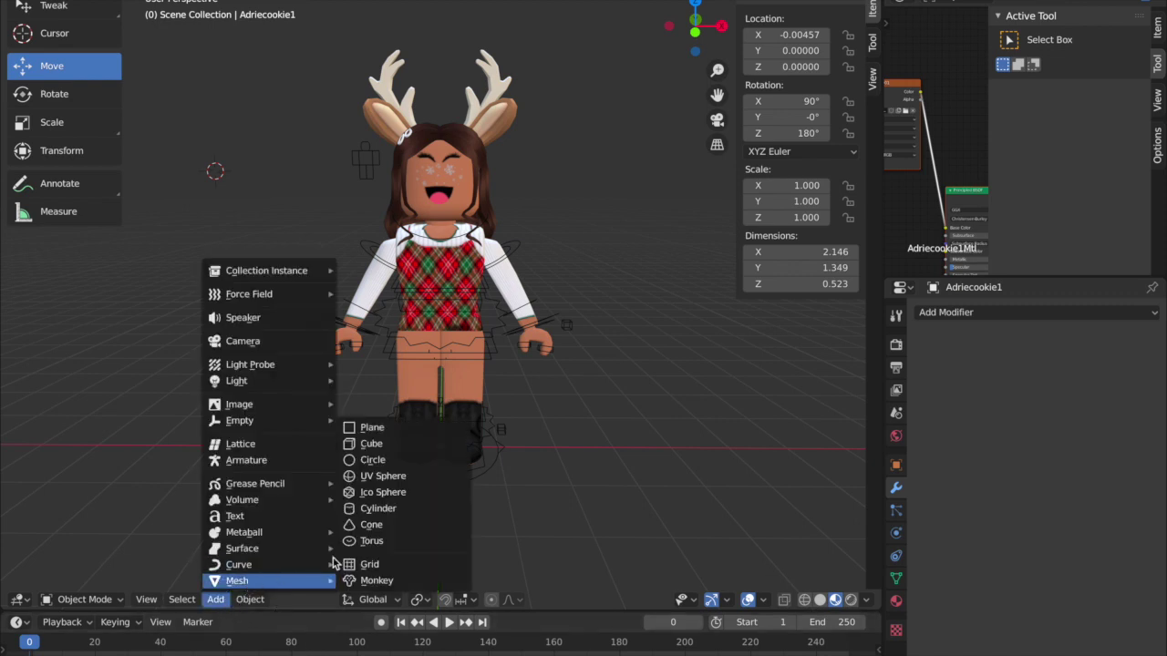
{"action": "left_click", "coordinate": [394, 427]}
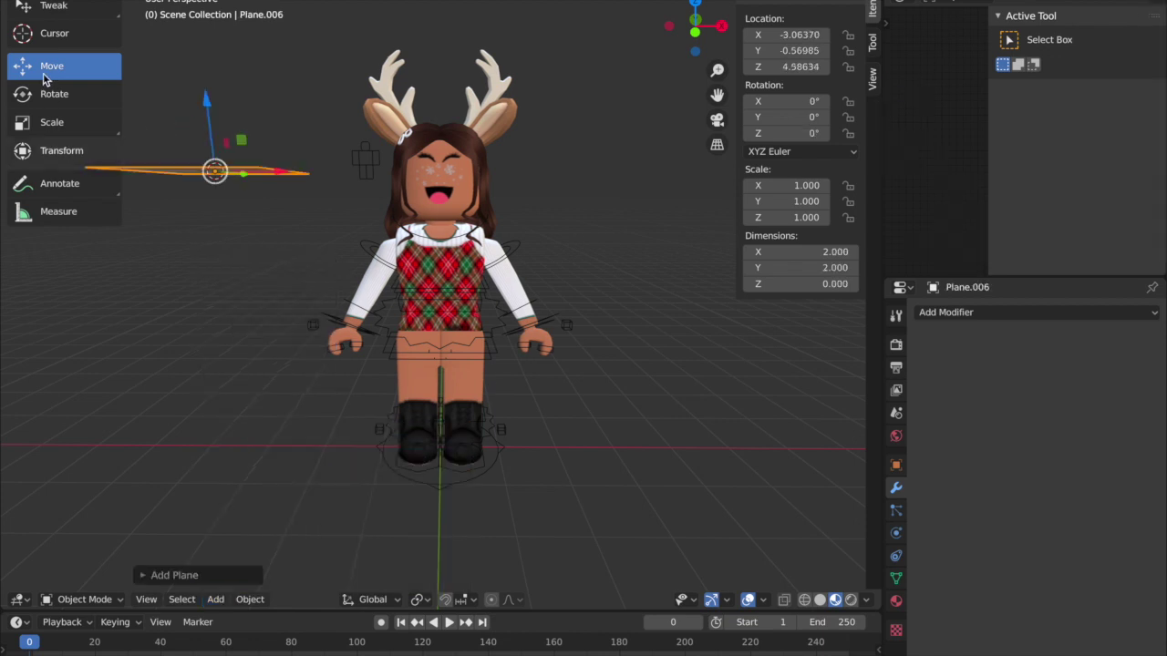
{"action": "left_click", "coordinate": [48, 93]}
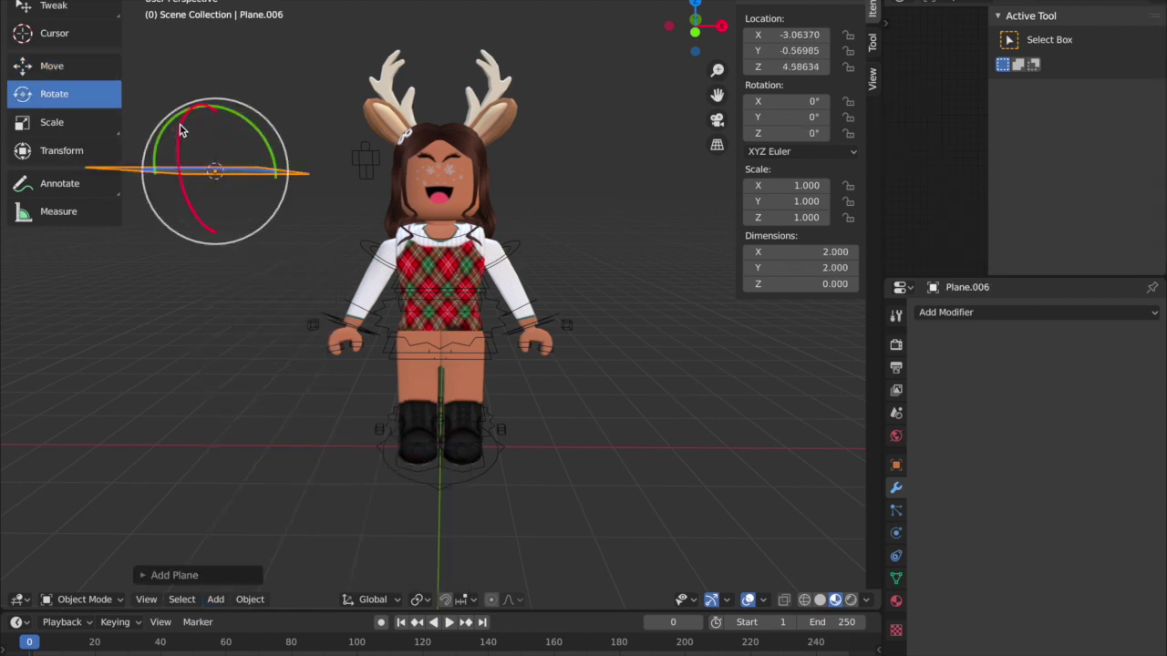
{"action": "left_click_drag", "start_coordinate": [180, 130], "coordinate": [185, 210]}
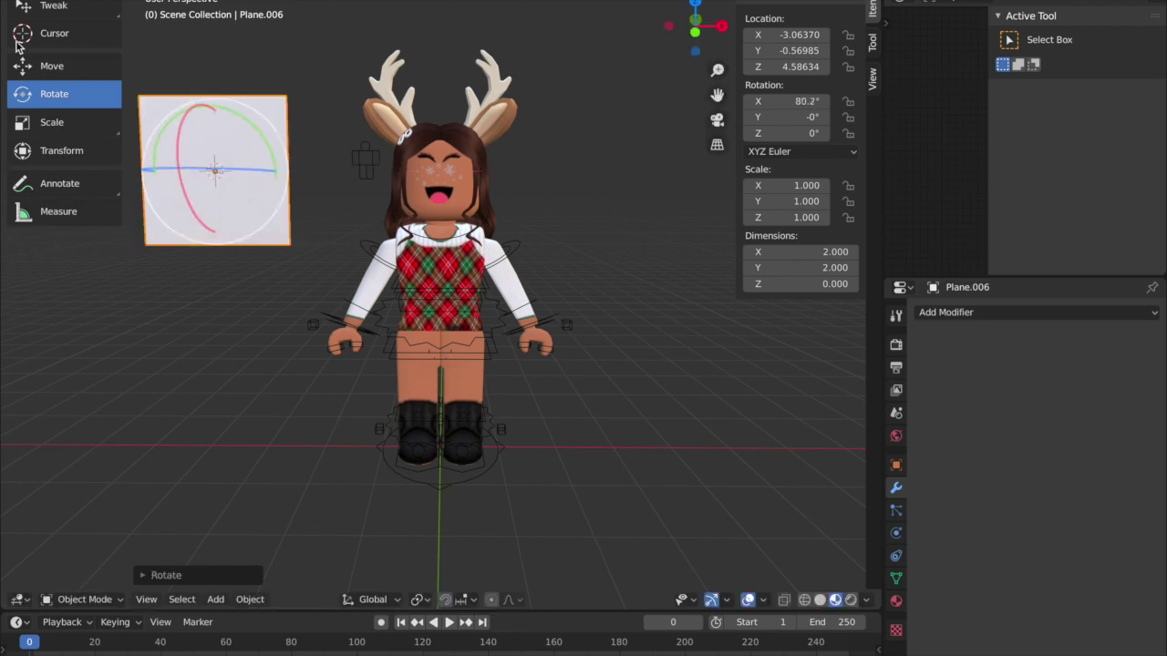
Scale the upright plane to about 6.79 in X, 6.51 in Y and 1.62 in Z as a large backdrop
{"action": "left_click", "coordinate": [52, 123]}
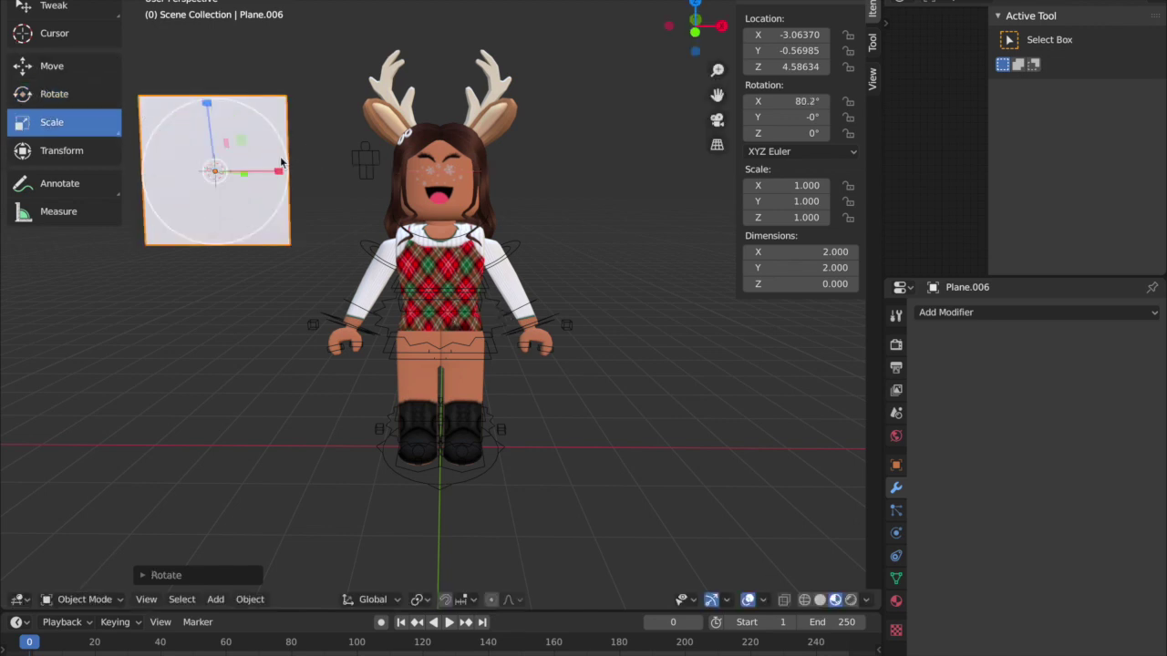
{"action": "left_click_drag", "start_coordinate": [278, 171], "coordinate": [476, 171]}
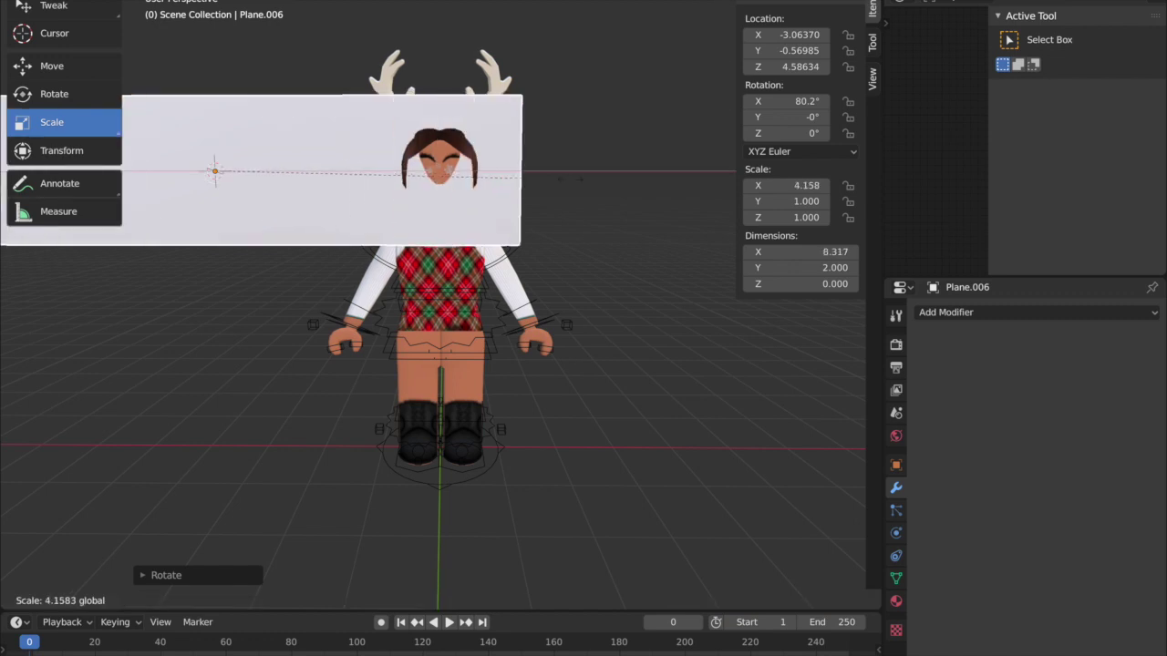
{"action": "left_click_drag", "start_coordinate": [565, 178], "coordinate": [565, 178]}
{"action": "left_click_drag", "start_coordinate": [207, 103], "coordinate": [203, 0]}
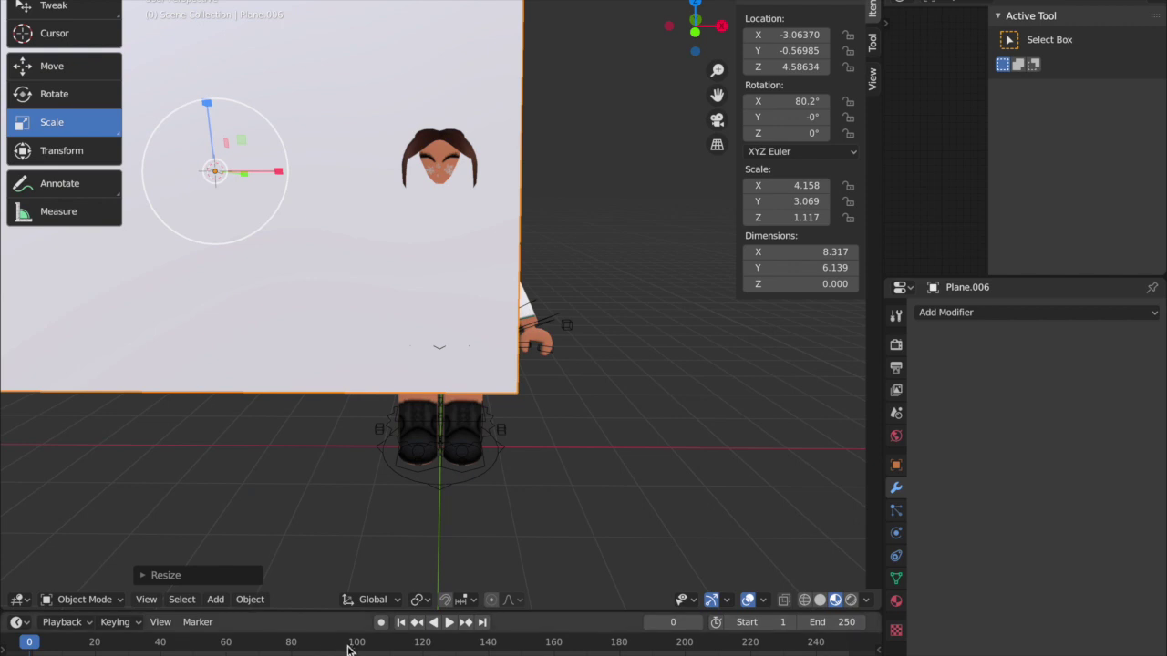
{"action": "scroll", "coordinate": [374, 237], "scroll_direction": "down", "scroll_amount": 5}
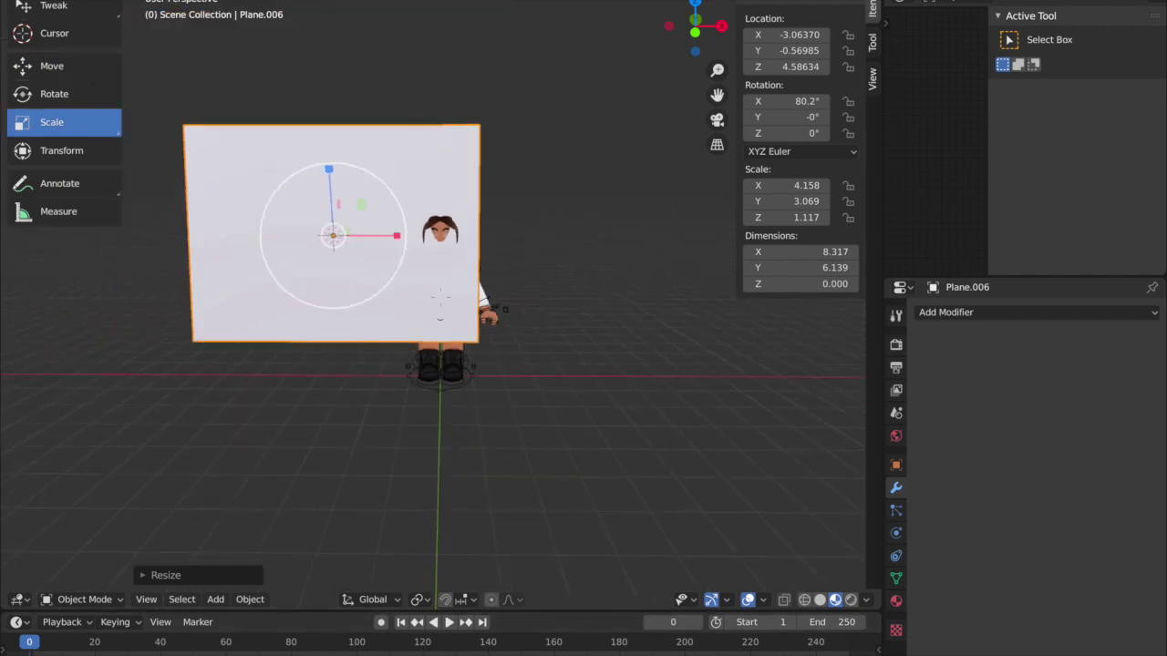
{"action": "left_click_drag", "start_coordinate": [386, 194], "coordinate": [385, 161]}
{"action": "mouse_move", "coordinate": [446, 262]}
{"action": "left_mouse_down"}
{"action": "mouse_move", "coordinate": [485, 267]}
{"action": "mouse_move", "coordinate": [460, 261]}
{"action": "left_mouse_up"}
{"action": "left_click", "coordinate": [57, 93]}
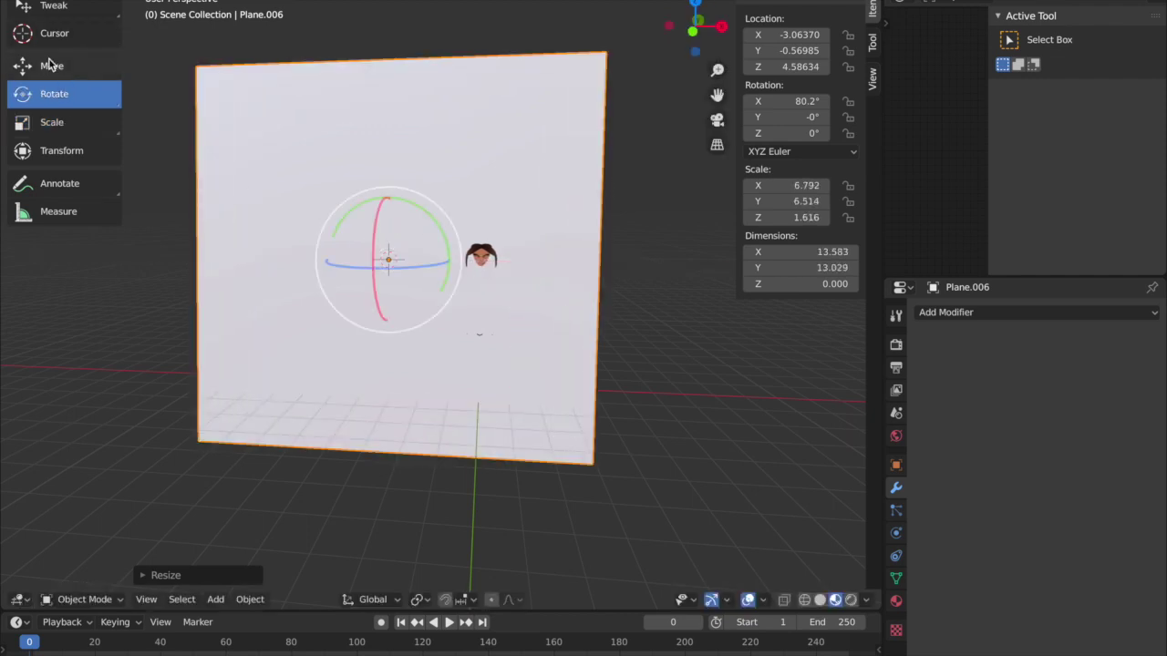
Move the backdrop plane behind the avatar, to about X -0.12, Y 3.04, Z 3.12
{"action": "left_click", "coordinate": [51, 66]}
{"action": "middle_click_drag", "start_coordinate": [554, 81], "coordinate": [463, 265]}
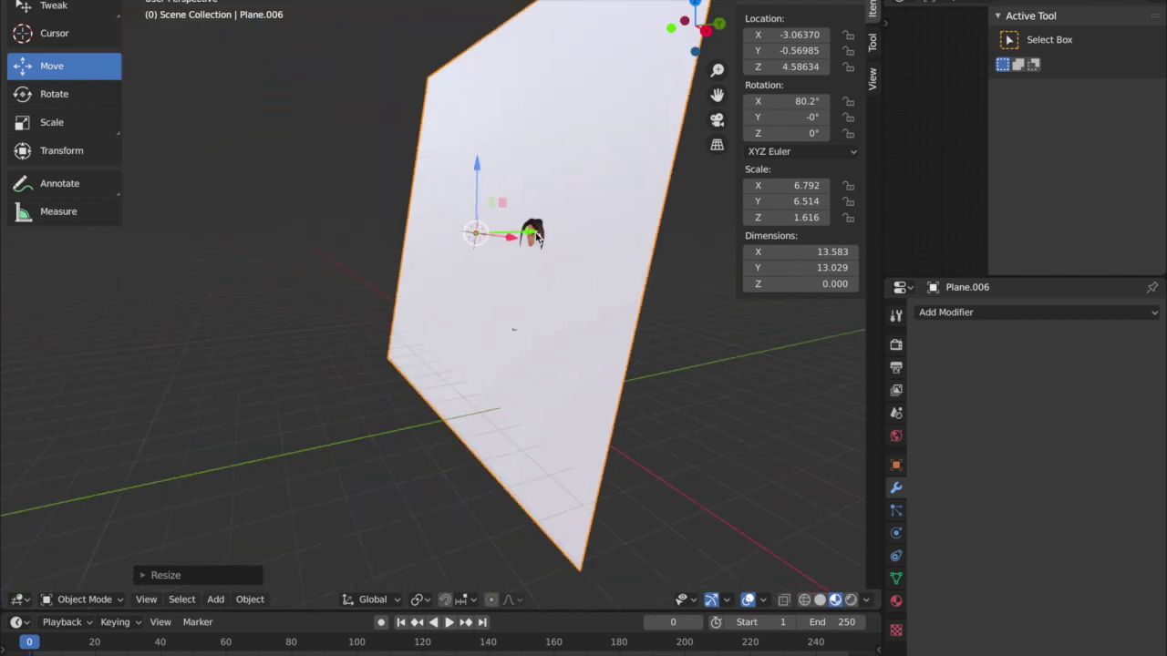
{"action": "left_click_drag", "start_coordinate": [528, 234], "coordinate": [614, 241]}
{"action": "middle_click_drag", "start_coordinate": [613, 242], "coordinate": [359, 204]}
{"action": "left_click_drag", "start_coordinate": [381, 218], "coordinate": [505, 218]}
{"action": "left_click_drag", "start_coordinate": [451, 155], "coordinate": [454, 208]}
{"action": "left_click_drag", "start_coordinate": [490, 284], "coordinate": [474, 284]}
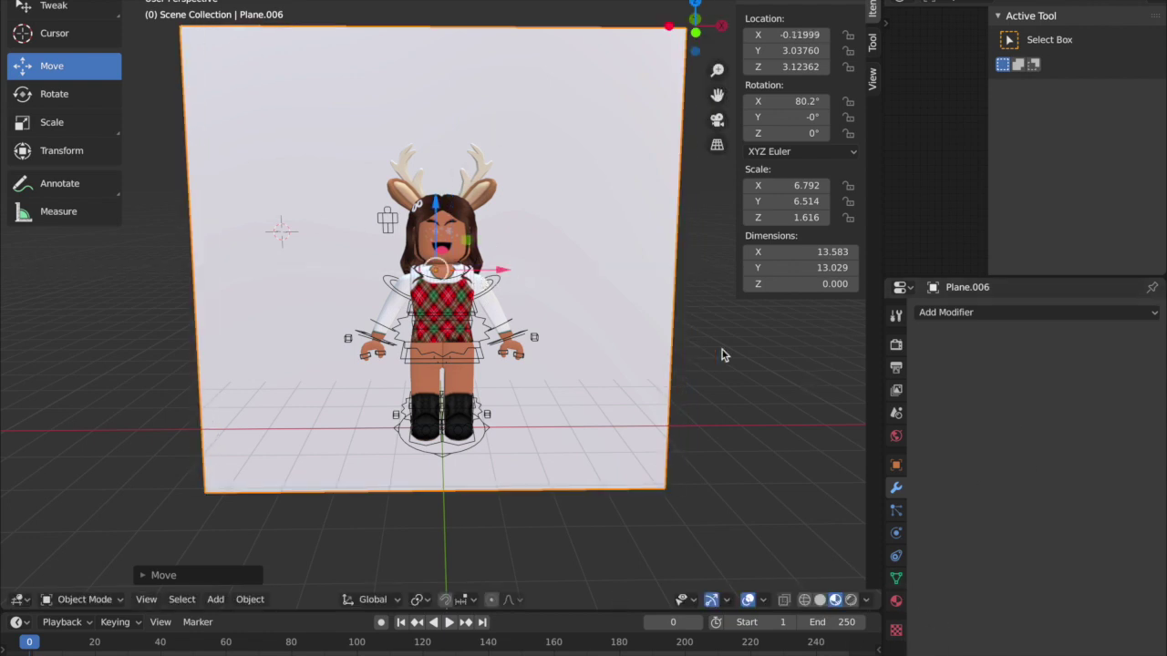
Give the backdrop plane a new material and set its surface shader to Diffuse BSDF
{"action": "left_click", "coordinate": [896, 600]}
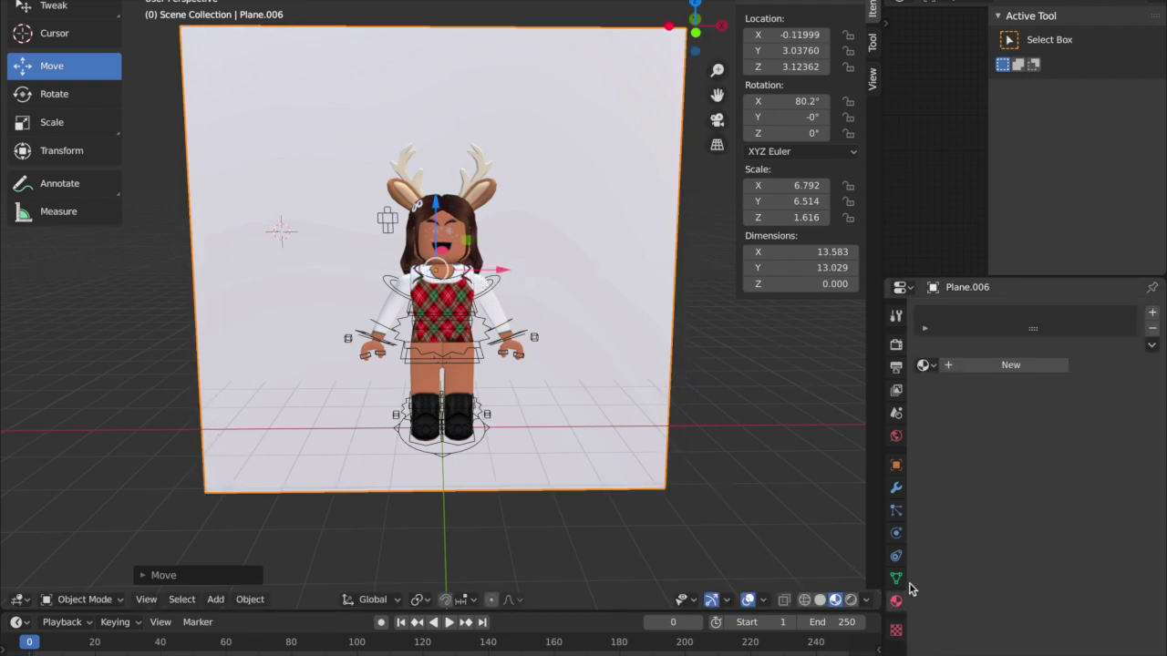
{"action": "left_click", "coordinate": [1023, 365]}
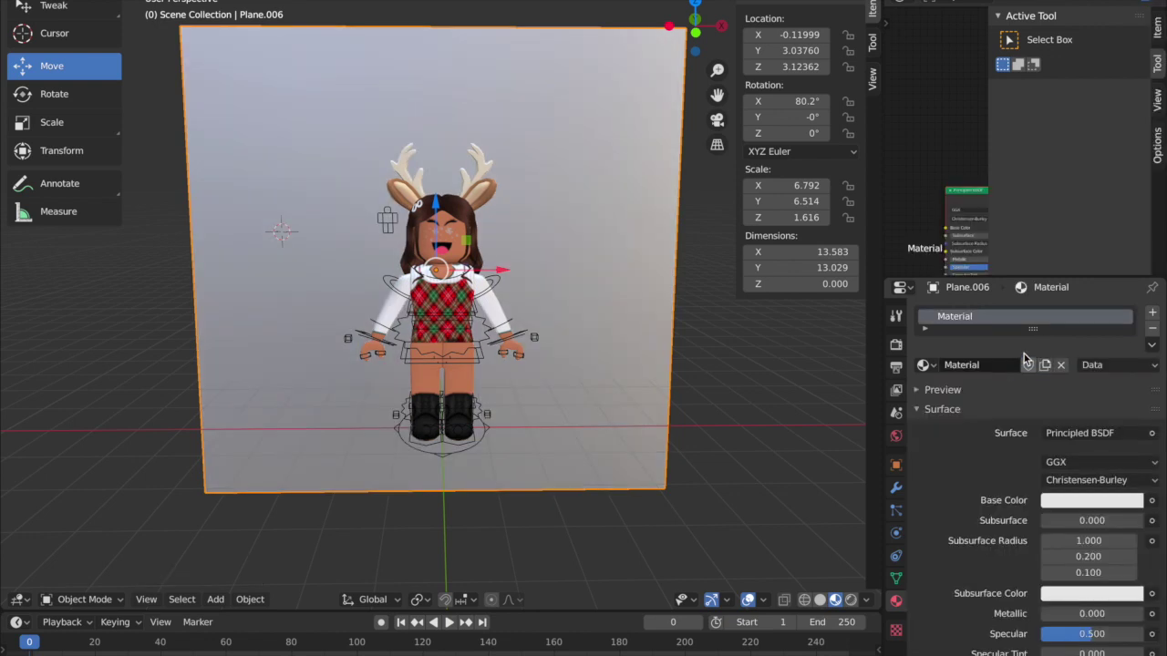
{"action": "left_click", "coordinate": [1068, 431]}
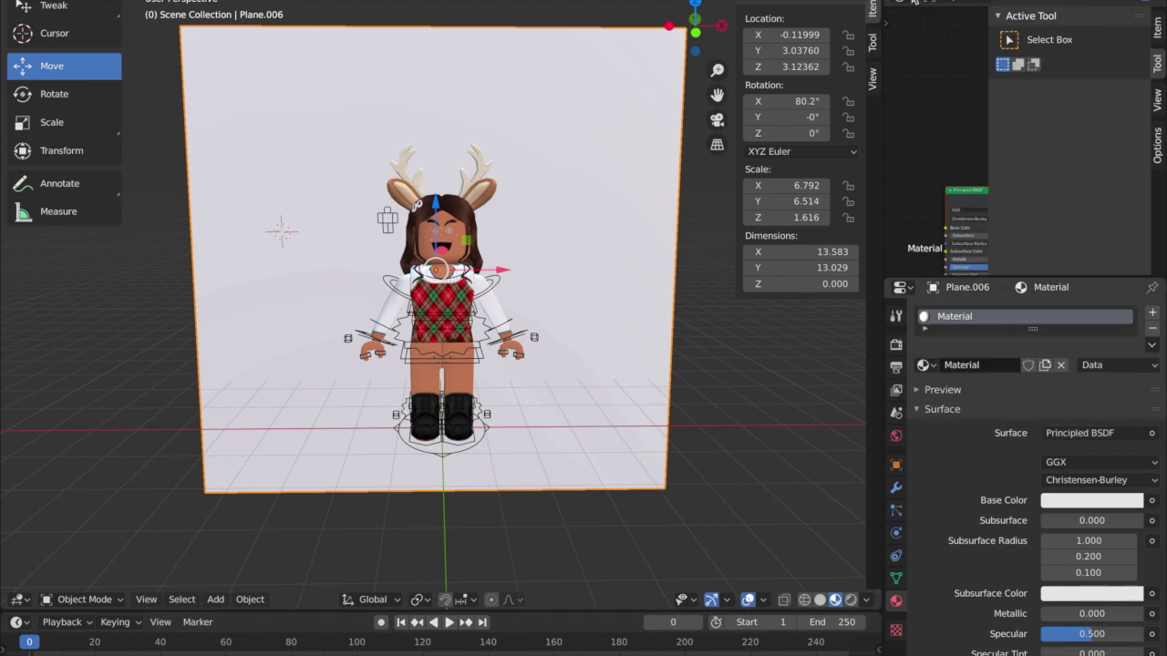
{"action": "left_click", "coordinate": [1076, 433]}
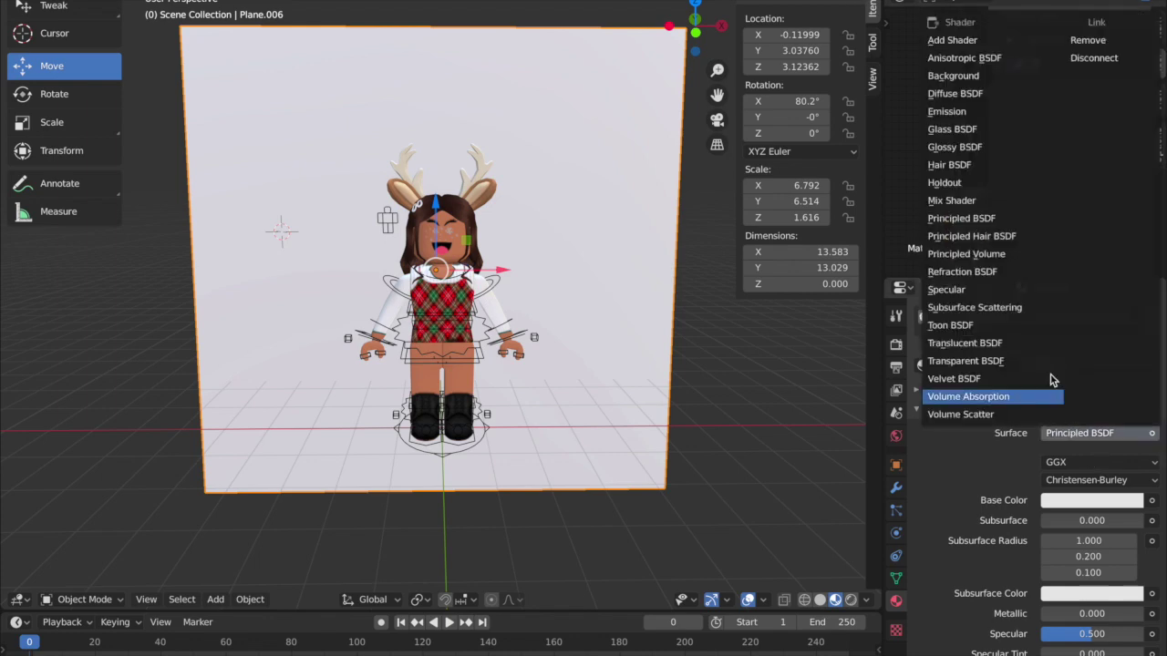
{"action": "left_click", "coordinate": [951, 94]}
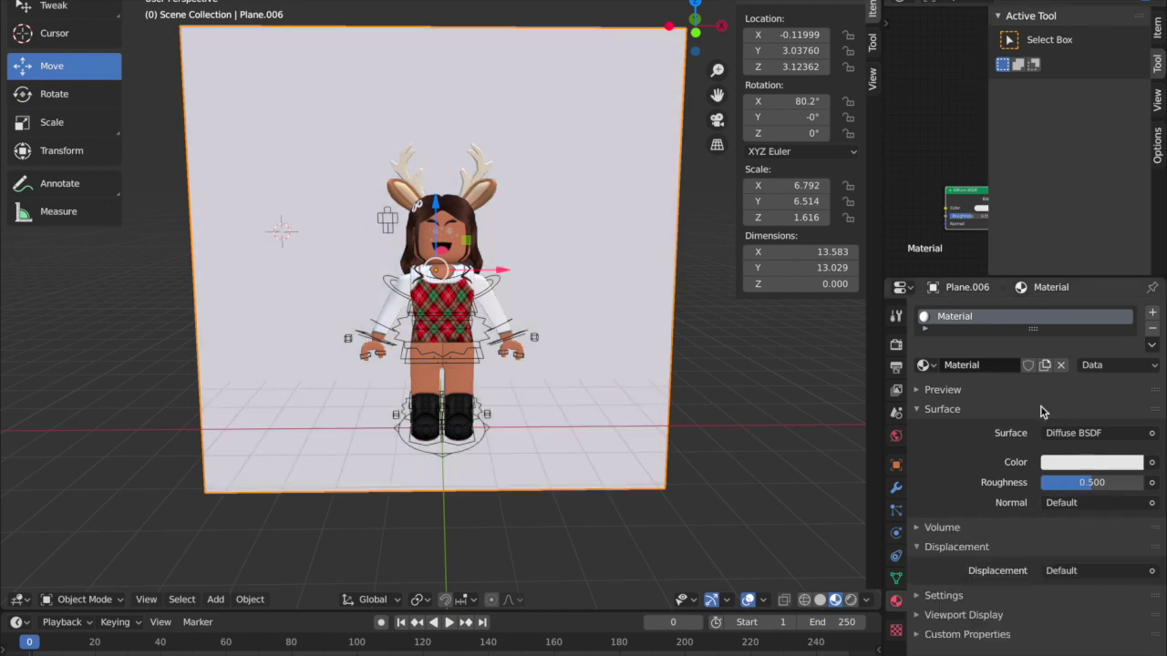
Try a light green, and a dark red sampled from the avatar's sweater, as the backdrop's diffuse color
{"action": "left_click", "coordinate": [1100, 465]}
{"action": "left_click", "coordinate": [1091, 462]}
{"action": "mouse_move", "coordinate": [1058, 289]}
{"action": "left_mouse_down"}
{"action": "mouse_move", "coordinate": [1069, 285]}
{"action": "mouse_move", "coordinate": [1048, 285]}
{"action": "left_mouse_up"}
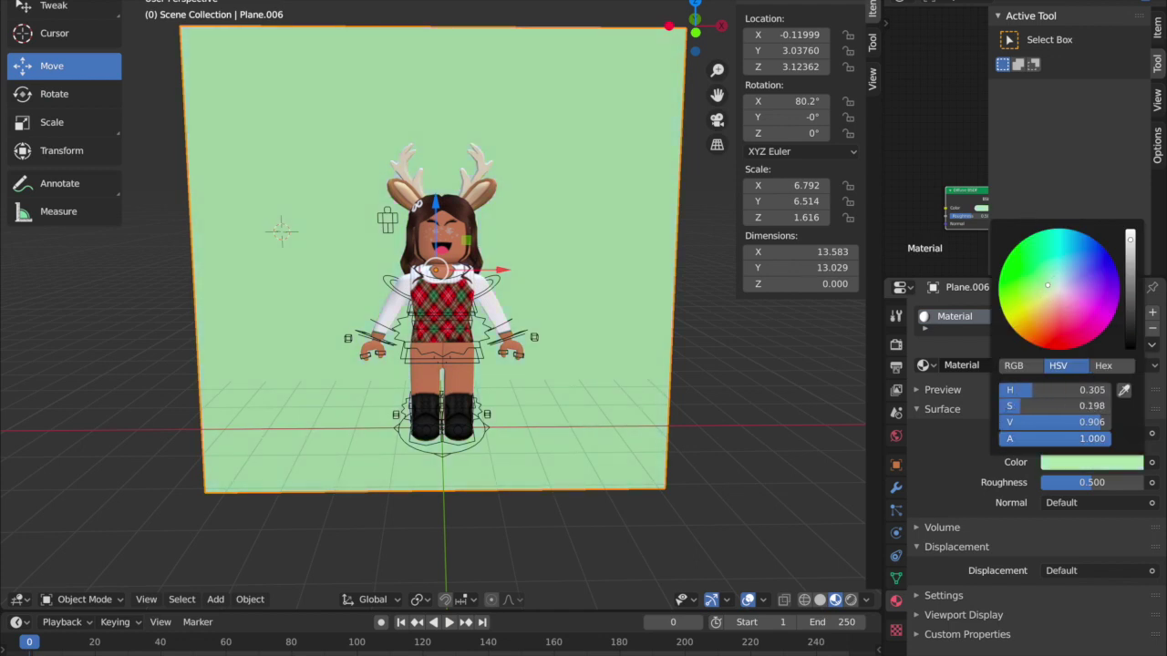
{"action": "left_click", "coordinate": [1124, 391]}
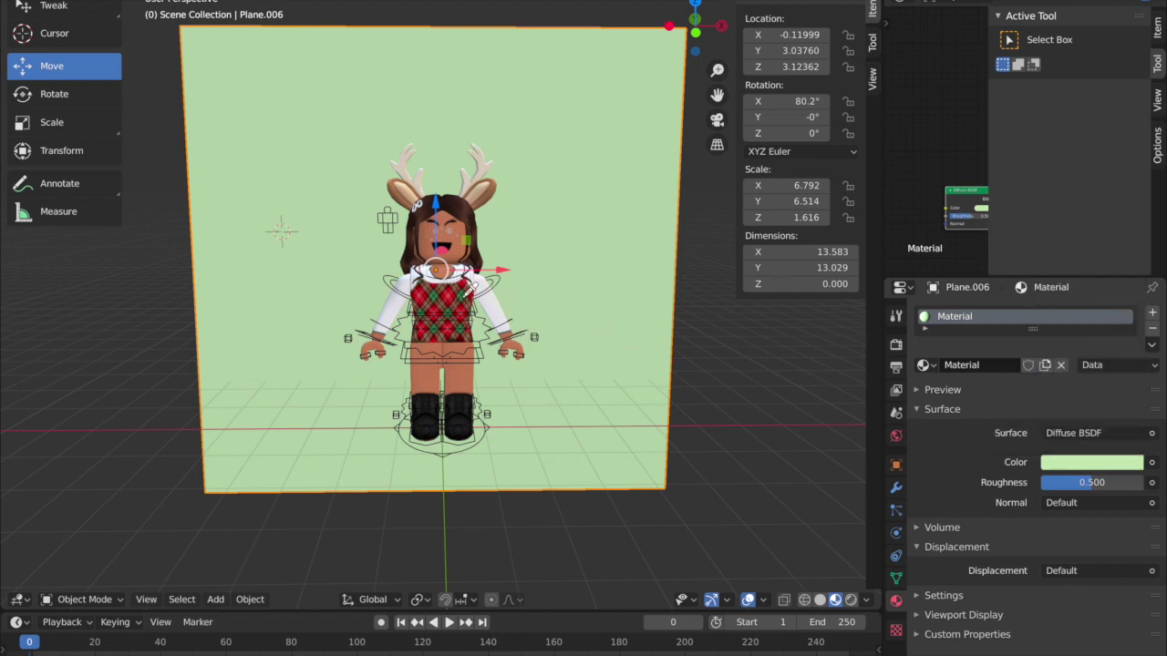
{"action": "left_click", "coordinate": [462, 292]}
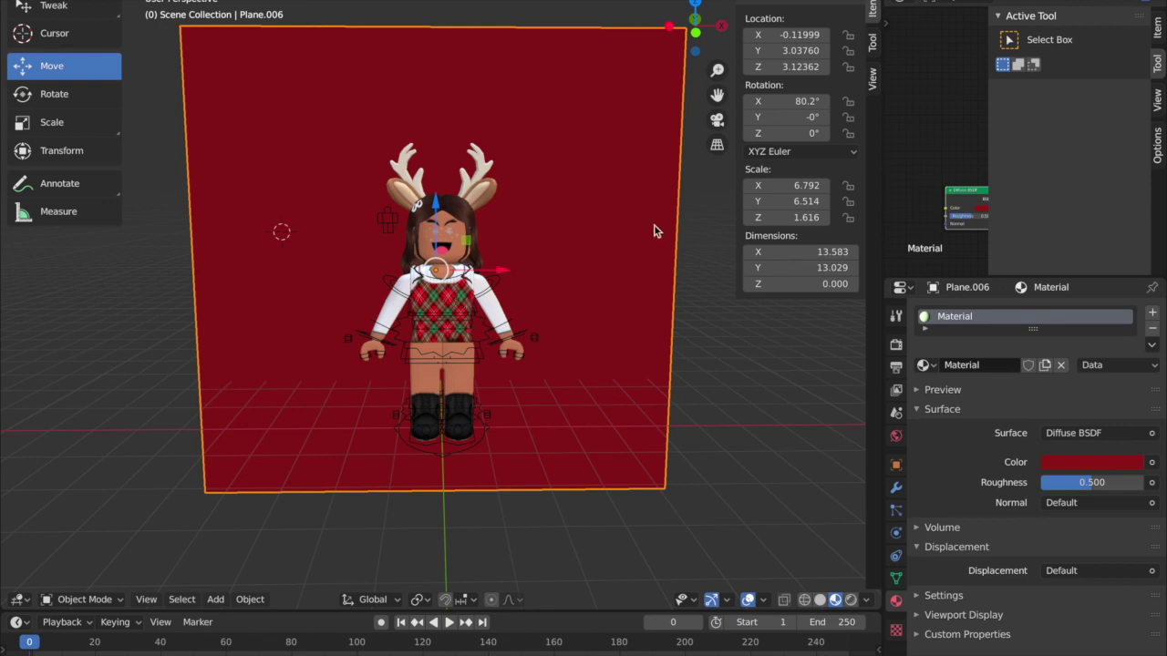
Sample the sweater's green as the backdrop color, brighten it to a value of about 0.607 and reduce its saturation
{"action": "left_click", "coordinate": [1092, 467]}
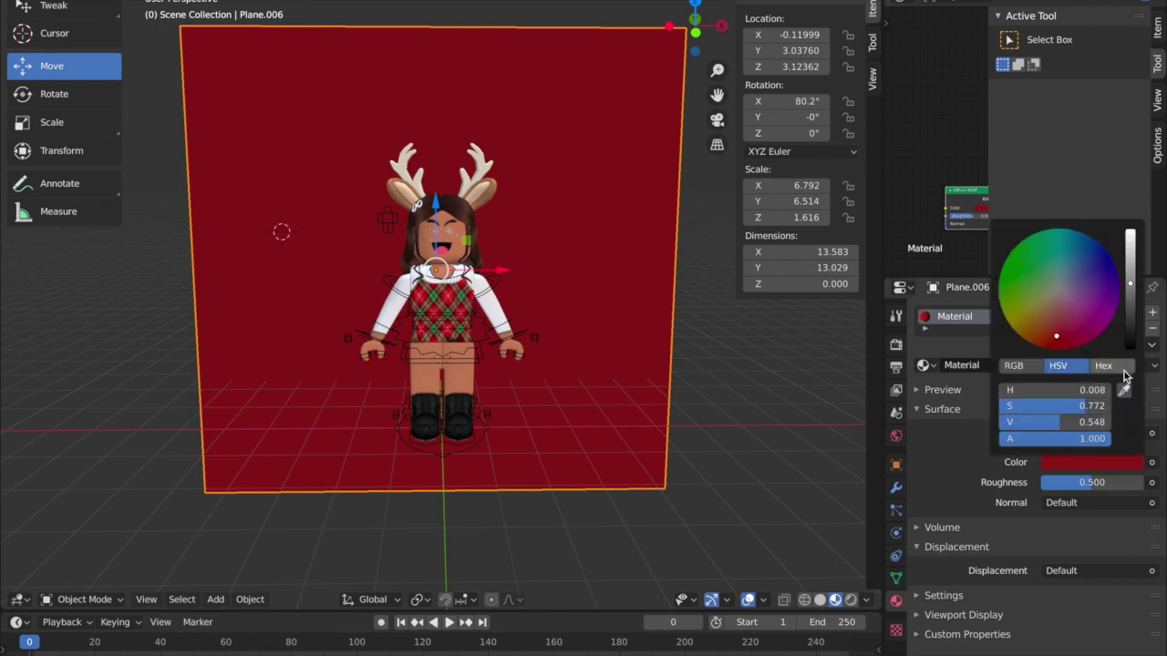
{"action": "left_click", "coordinate": [1126, 394]}
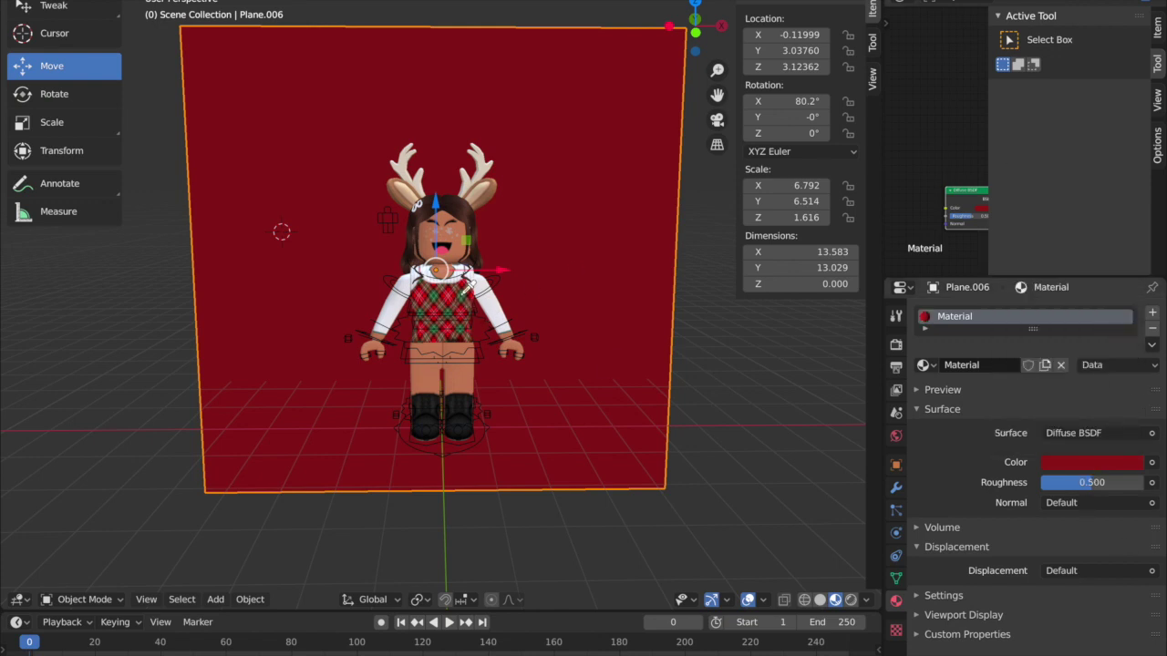
{"action": "left_click", "coordinate": [463, 290]}
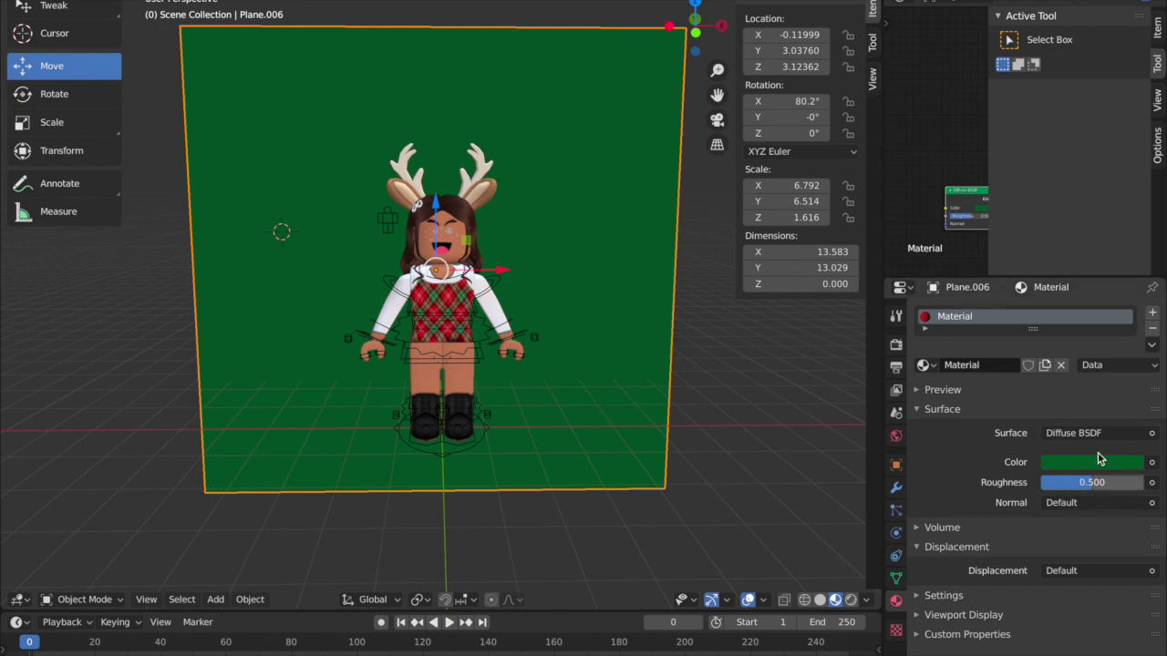
{"action": "left_click", "coordinate": [1095, 465]}
{"action": "left_click_drag", "start_coordinate": [1130, 310], "coordinate": [1130, 276]}
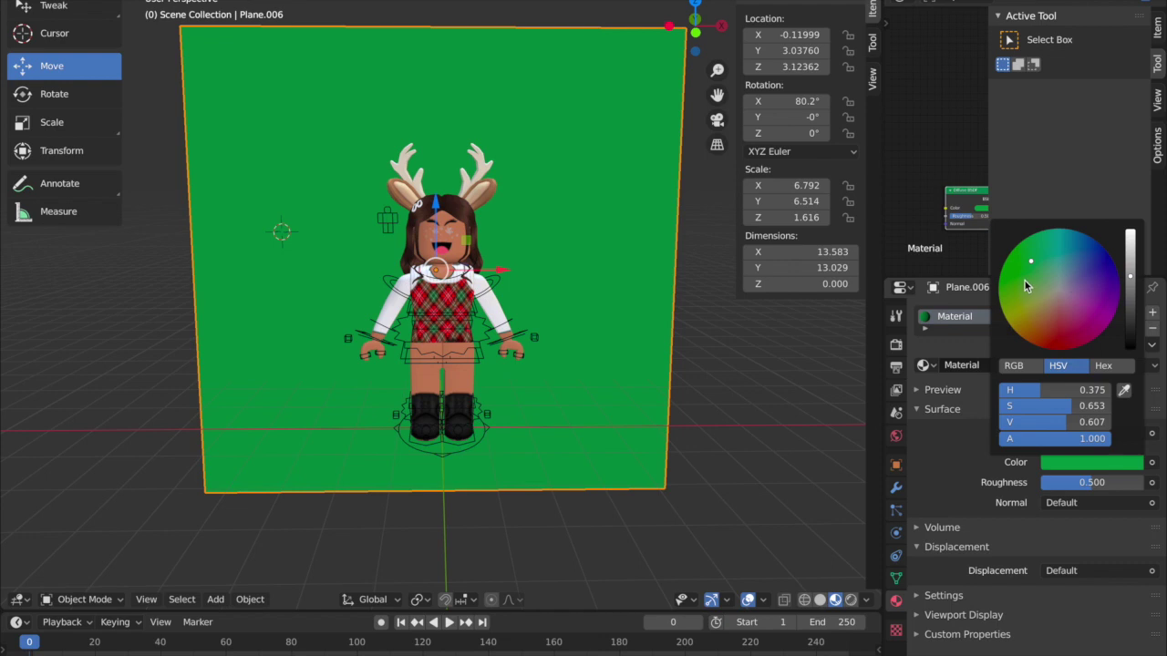
{"action": "left_click_drag", "start_coordinate": [1032, 260], "coordinate": [1040, 270]}
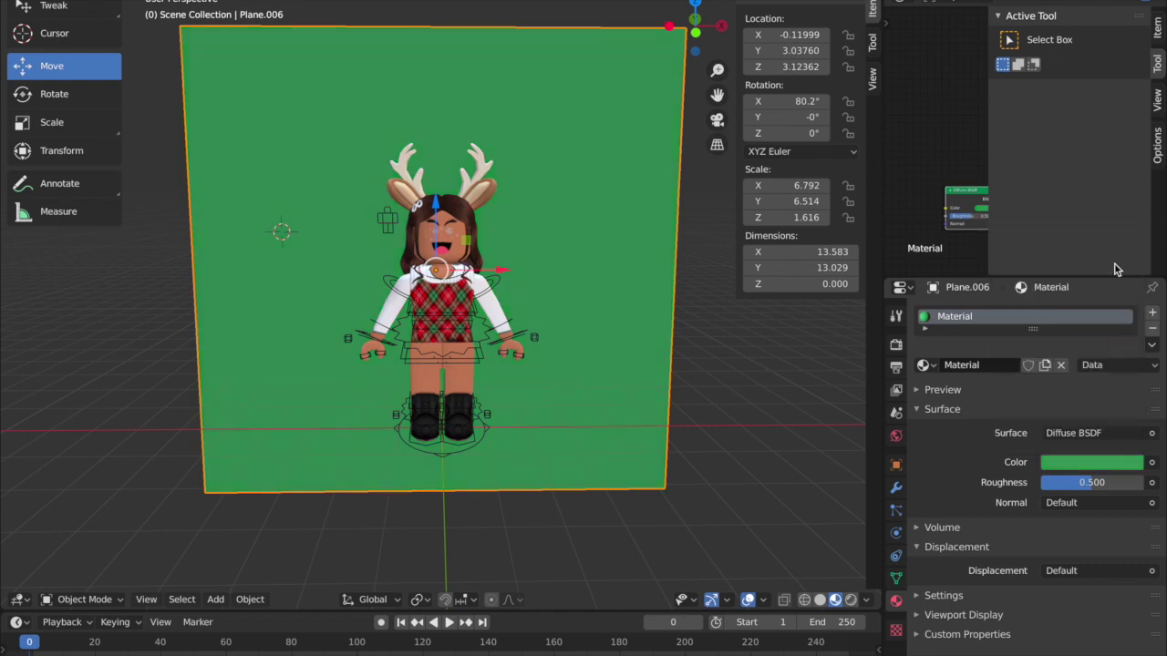
Deselect the backdrop, add a camera beside it and switch the view to the active camera
{"action": "left_click", "coordinate": [771, 403]}
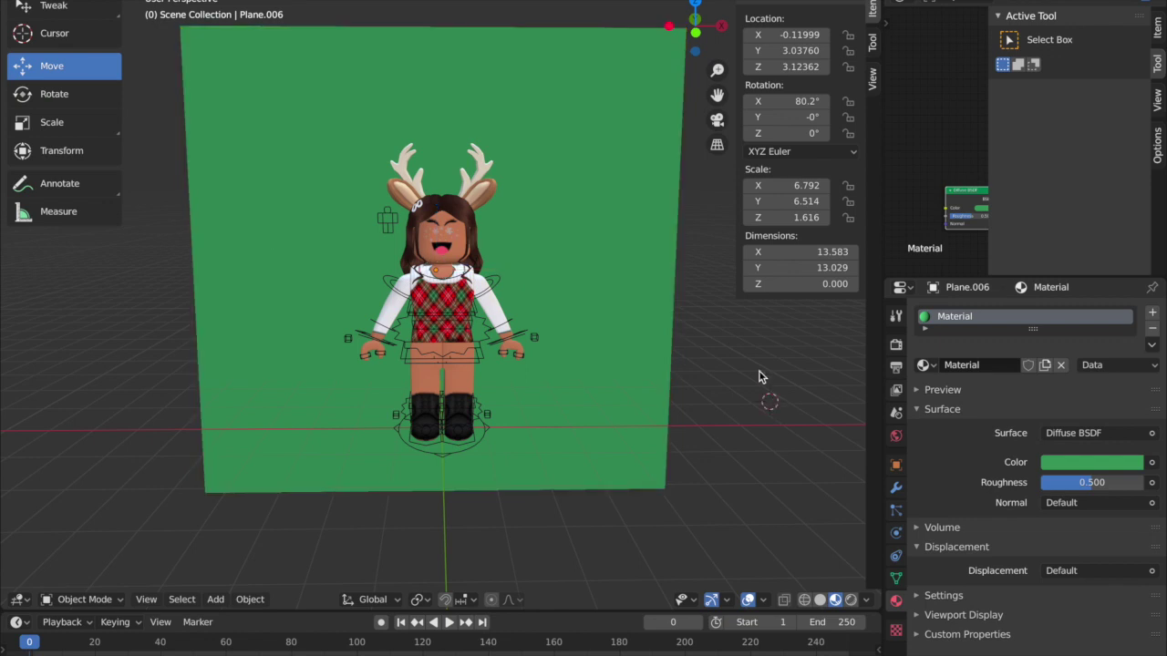
{"action": "left_click", "coordinate": [216, 599]}
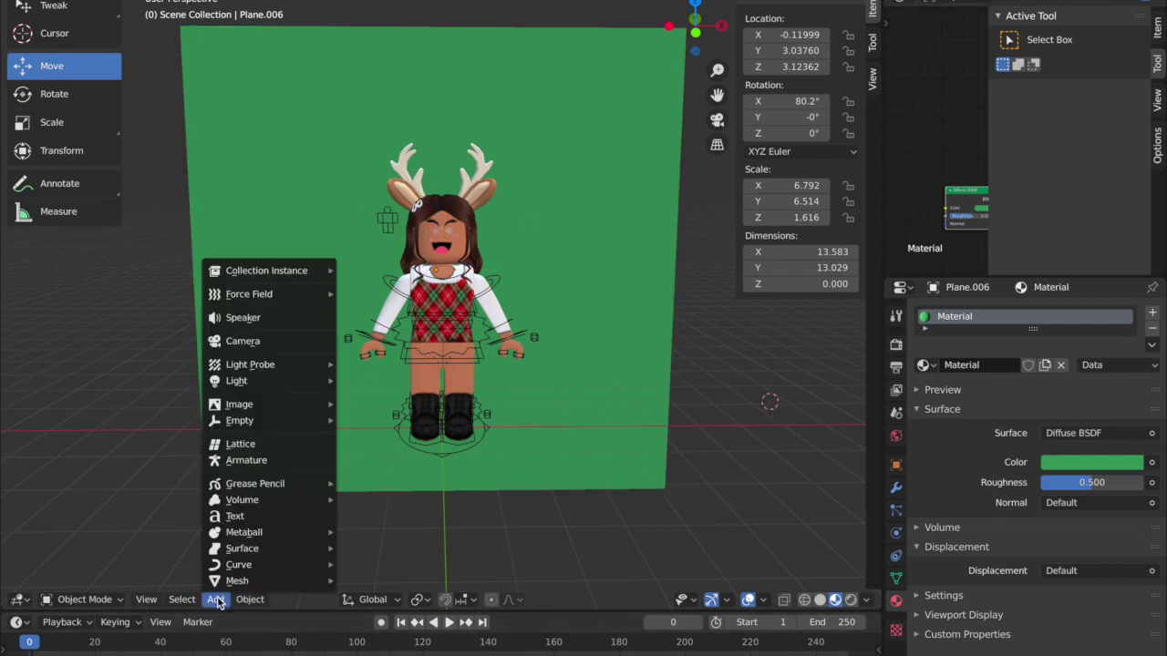
{"action": "left_click", "coordinate": [242, 341]}
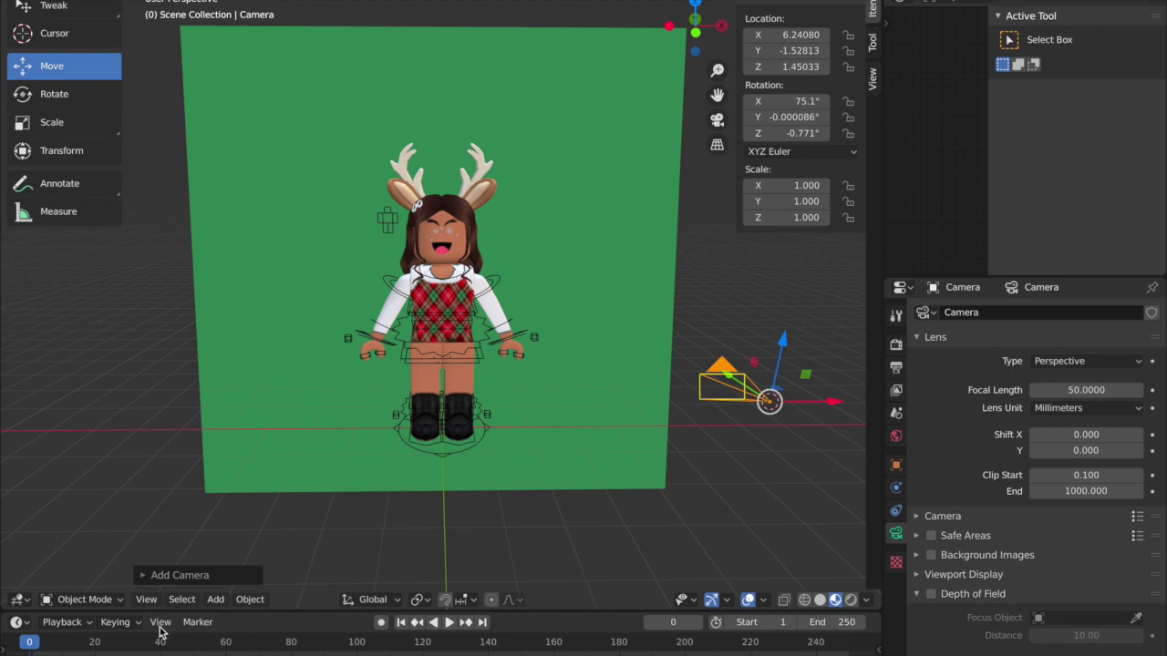
{"action": "left_click", "coordinate": [145, 601]}
{"action": "left_click", "coordinate": [146, 599]}
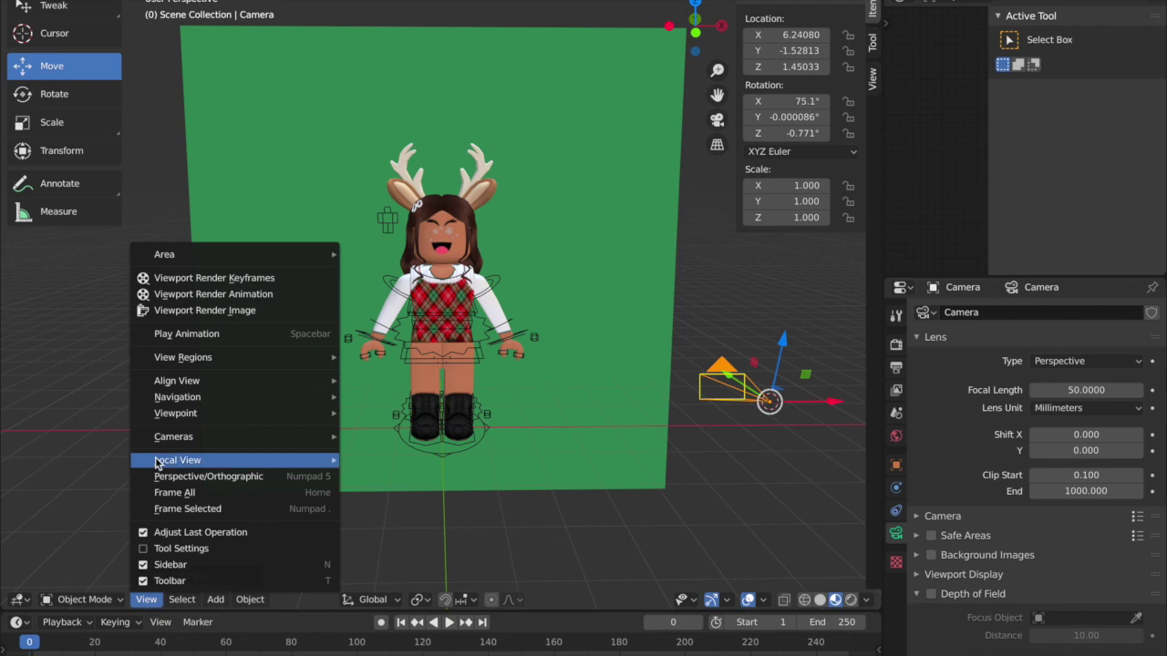
{"action": "mouse_move", "coordinate": [210, 435]}
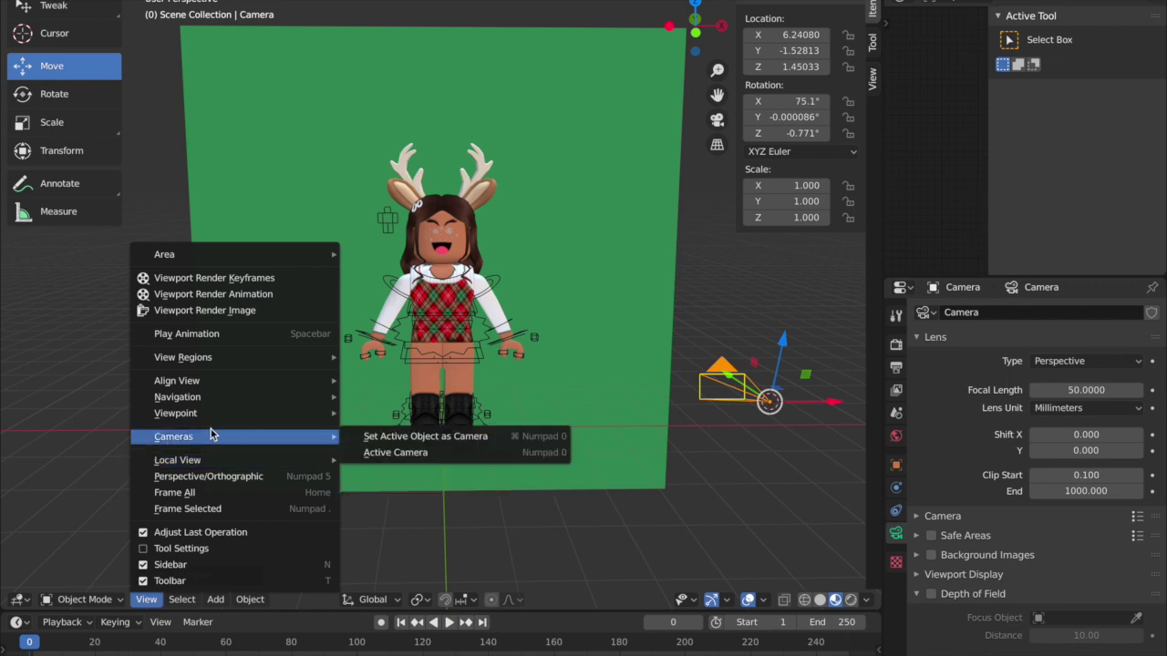
{"action": "left_click", "coordinate": [361, 449]}
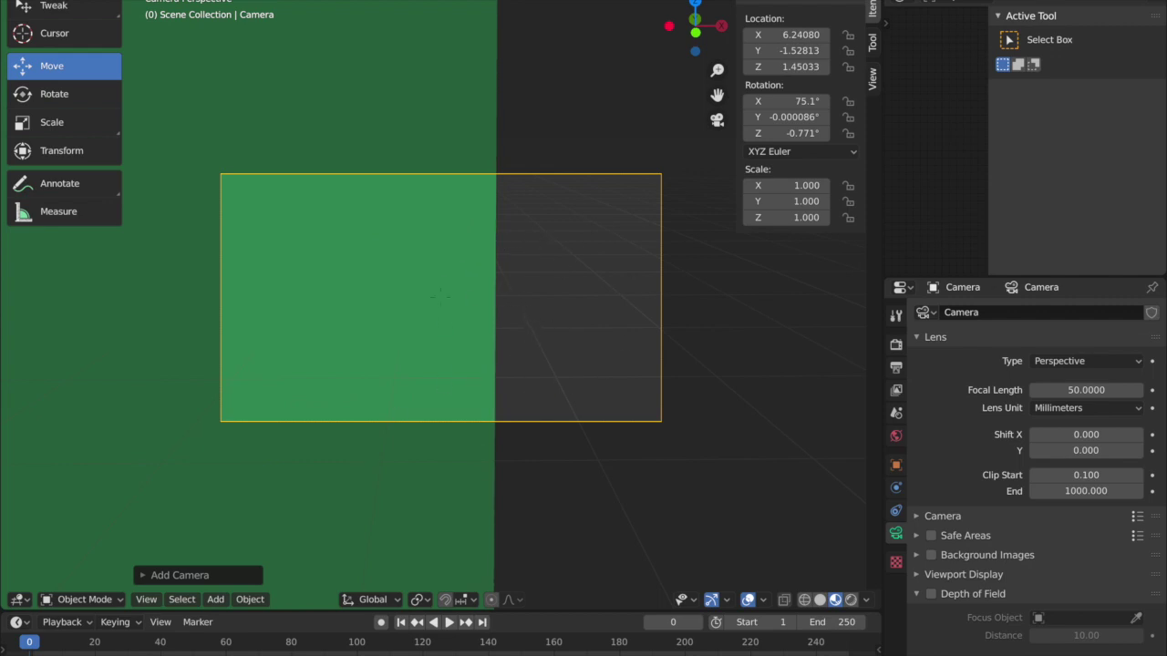
Fly the camera to the front of the avatar, placing it at about X -0.28, Y -11.37, Z 5.53
{"action": "key", "text": "a"}
{"action": "key", "text": "s"}
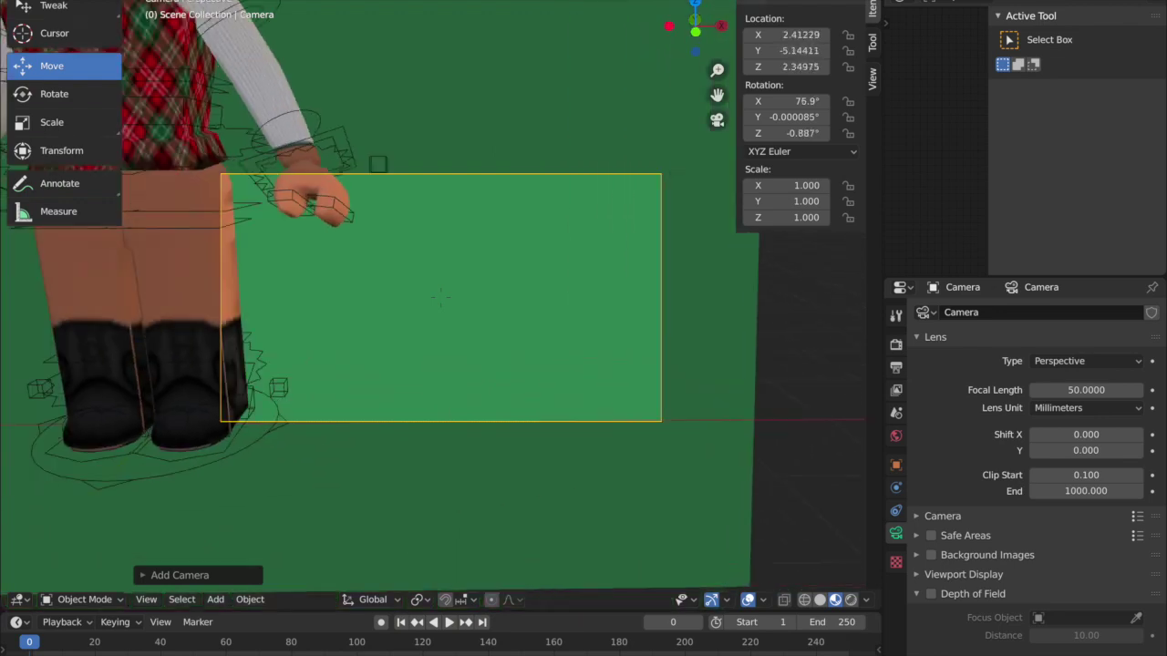
{"action": "key", "text": "s"}
{"action": "key", "text": "a"}
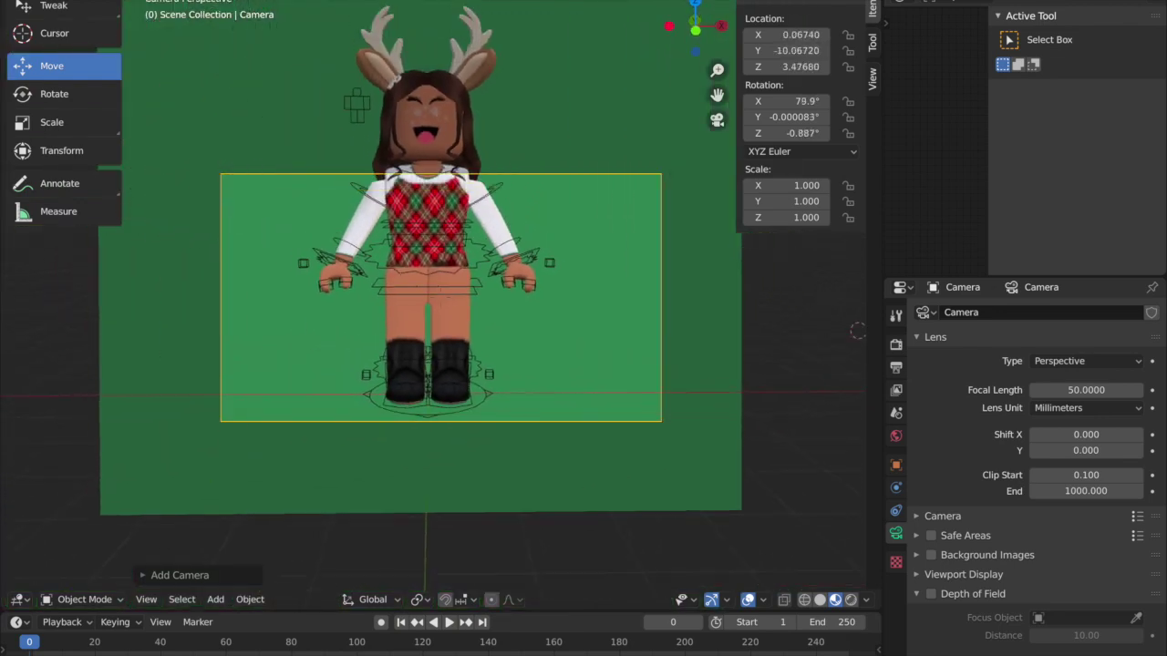
{"action": "key", "text": "e"}
{"action": "key", "text": "e"}
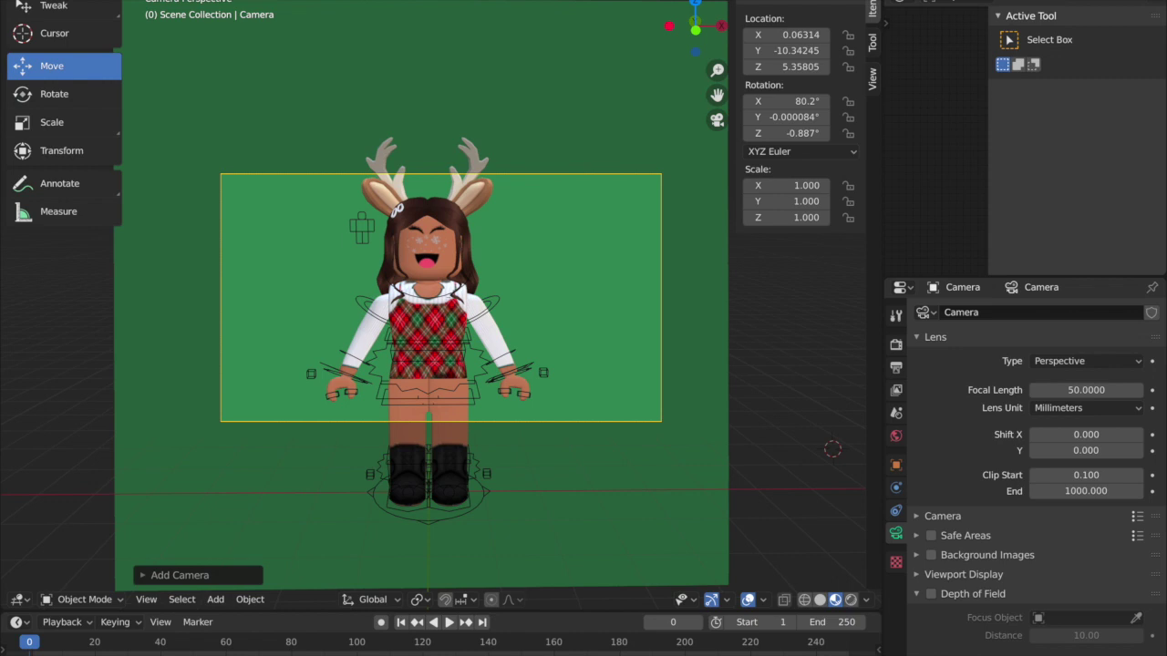
{"action": "key", "text": "s"}
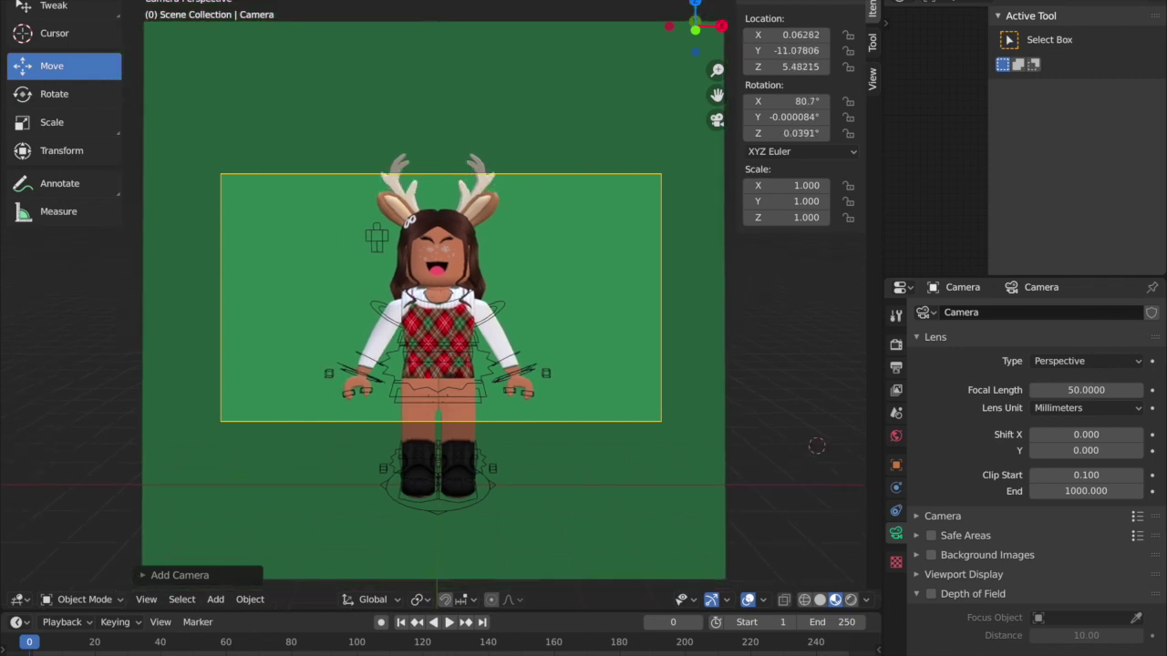
{"action": "key", "text": "q"}
{"action": "key", "text": "e"}
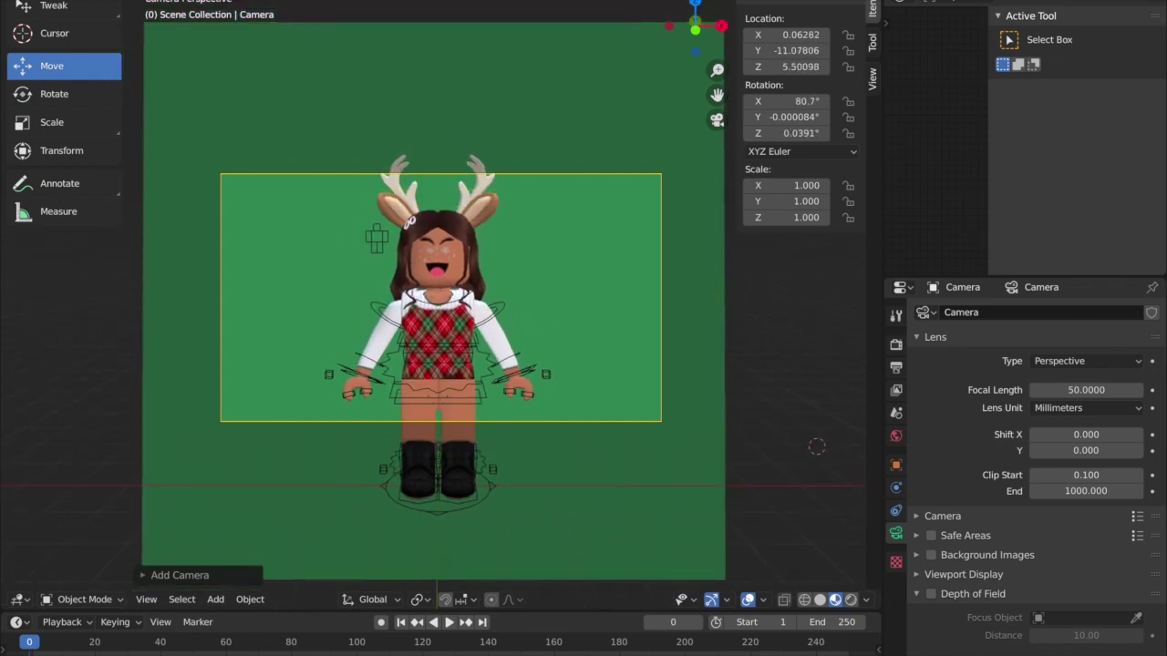
{"action": "key", "text": "s"}
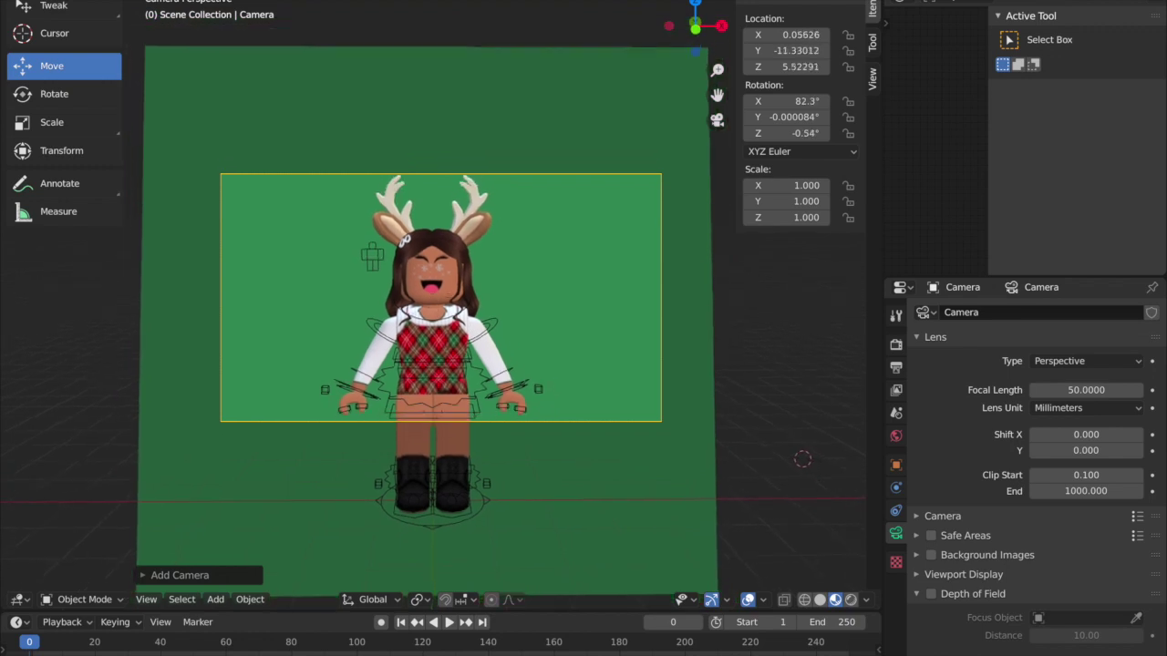
{"action": "key", "text": "a"}
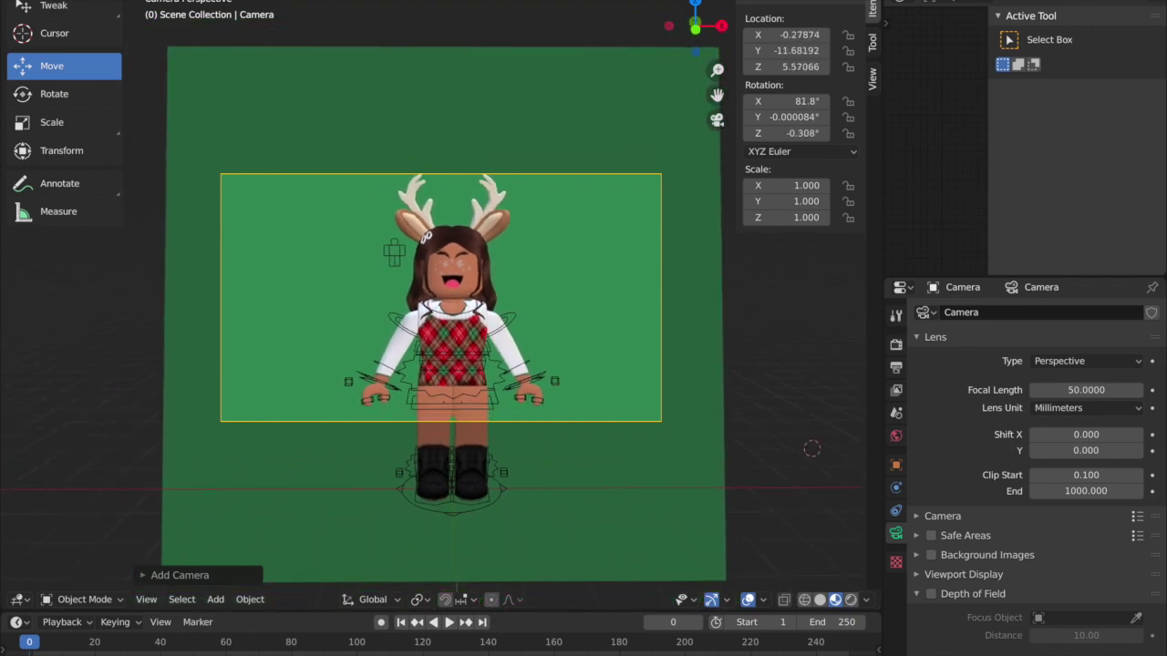
{"action": "key", "text": "w"}
{"action": "left_click", "coordinate": [441, 302]}
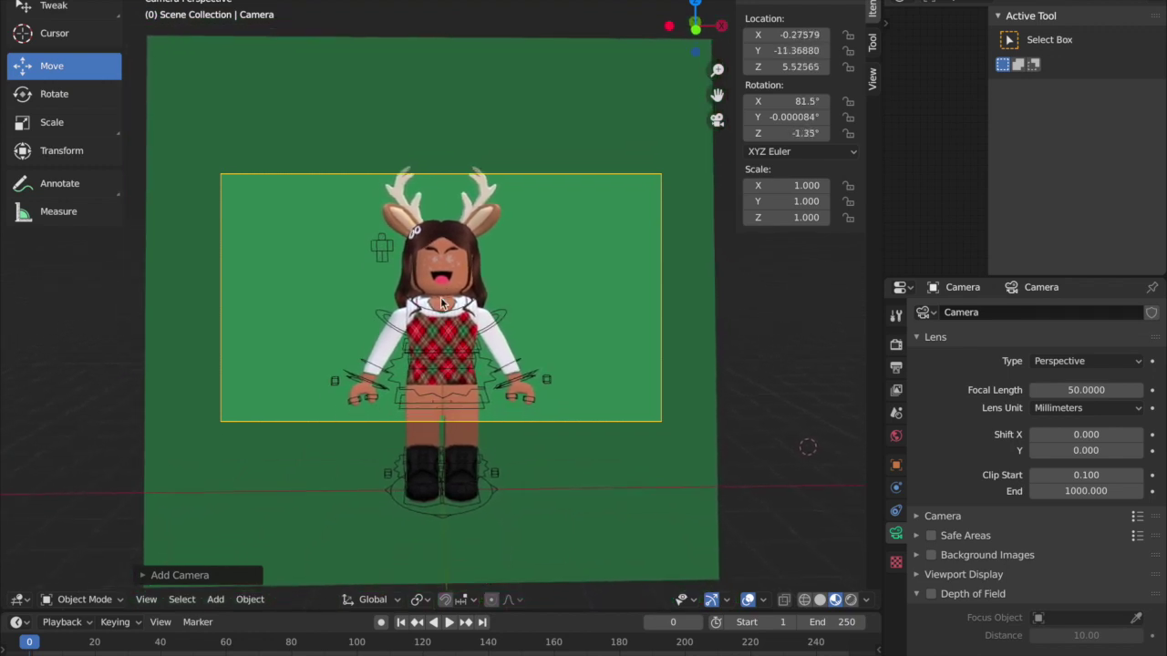
Set the render resolution to 854 px by 480 px
{"action": "left_click", "coordinate": [895, 375]}
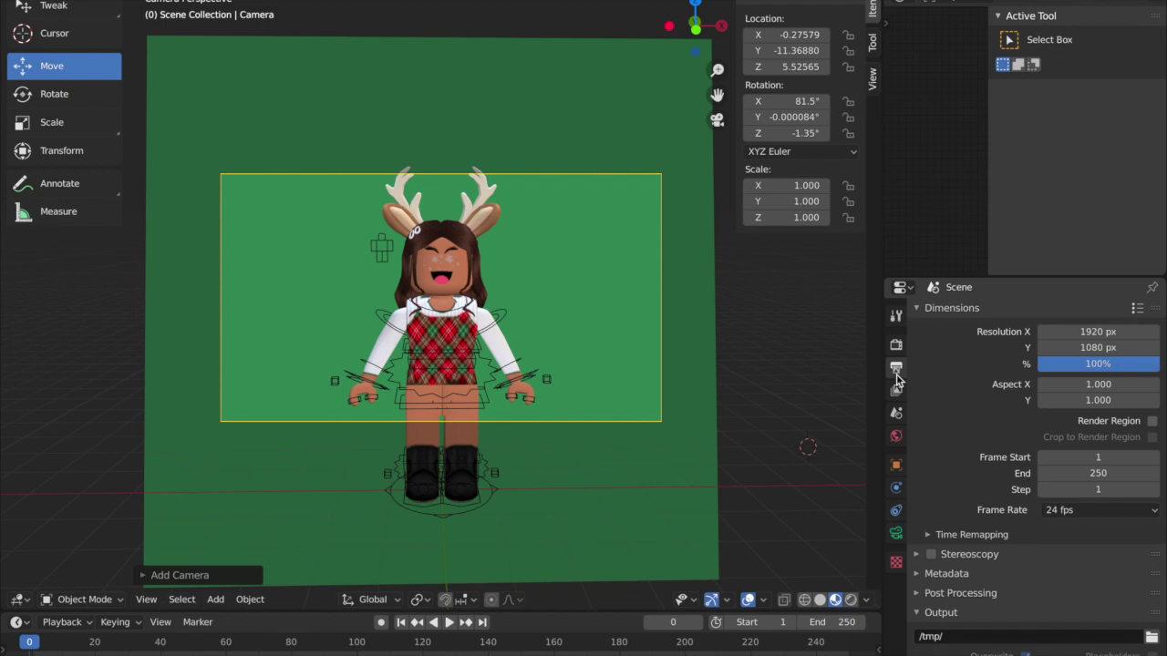
{"action": "left_click", "coordinate": [1102, 334]}
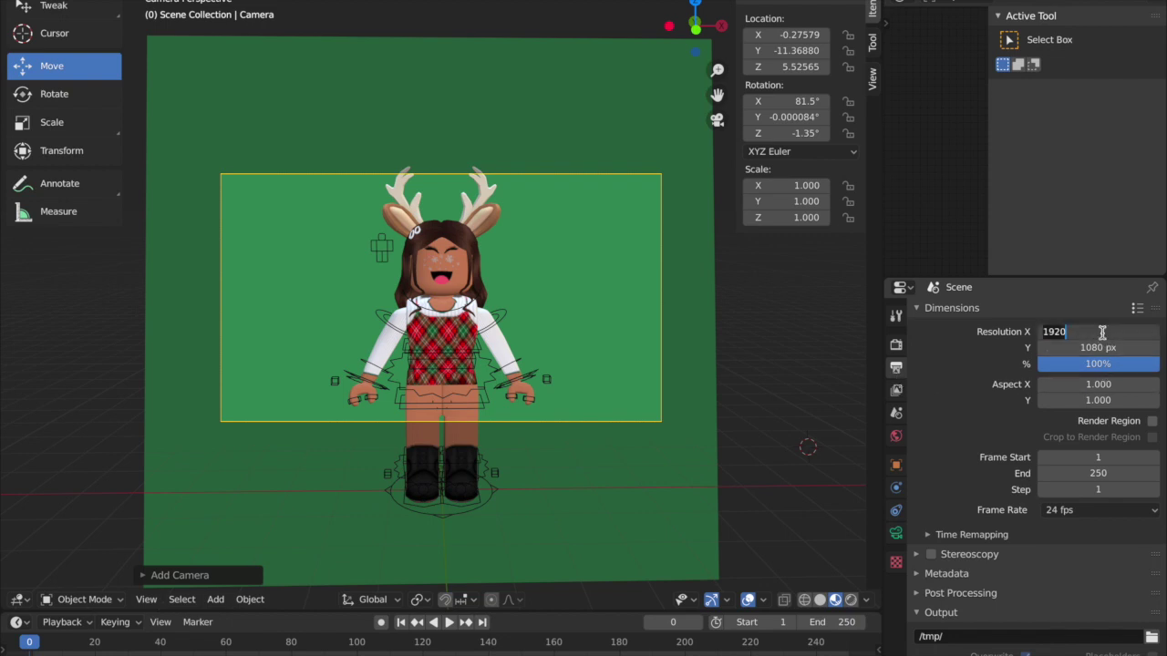
{"action": "key", "text": "BackSpace"}
{"action": "type", "text": "854"}
{"action": "key", "text": "Return"}
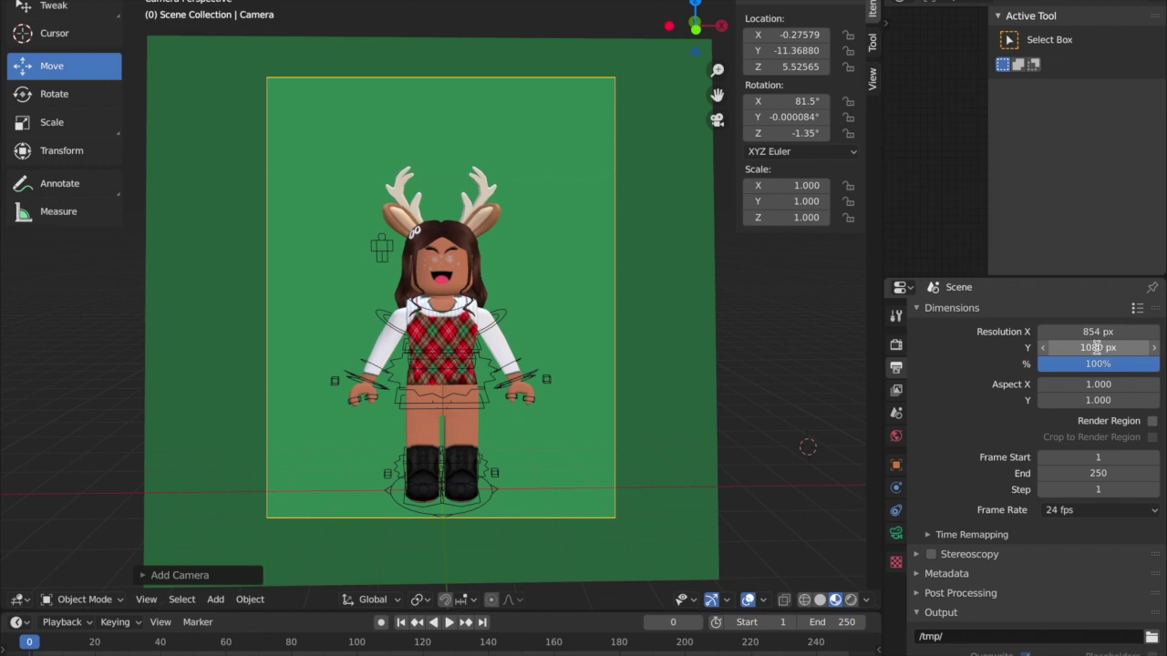
{"action": "left_click", "coordinate": [1097, 347]}
{"action": "type", "text": "480"}
{"action": "key", "text": "Return"}
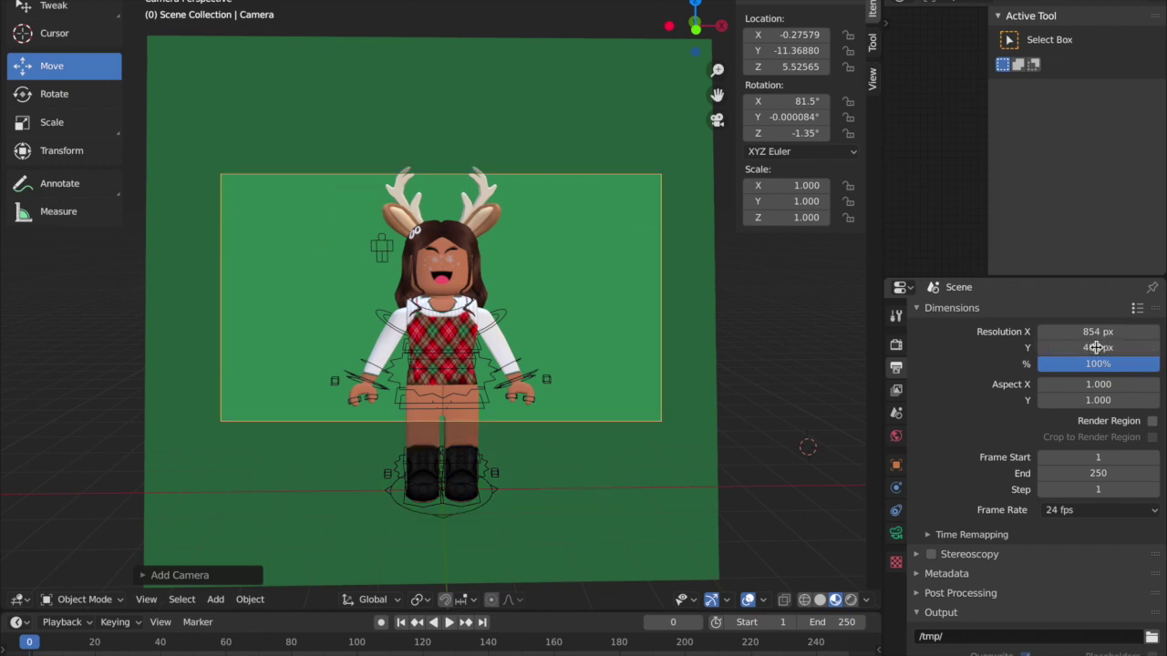
Refine the camera framing on the avatar's upper body, at about X 0.14, Y -11.38, Z 6.00
{"action": "middle_click_drag", "start_coordinate": [548, 249], "coordinate": [440, 303]}
{"action": "key", "text": "shift+grave"}
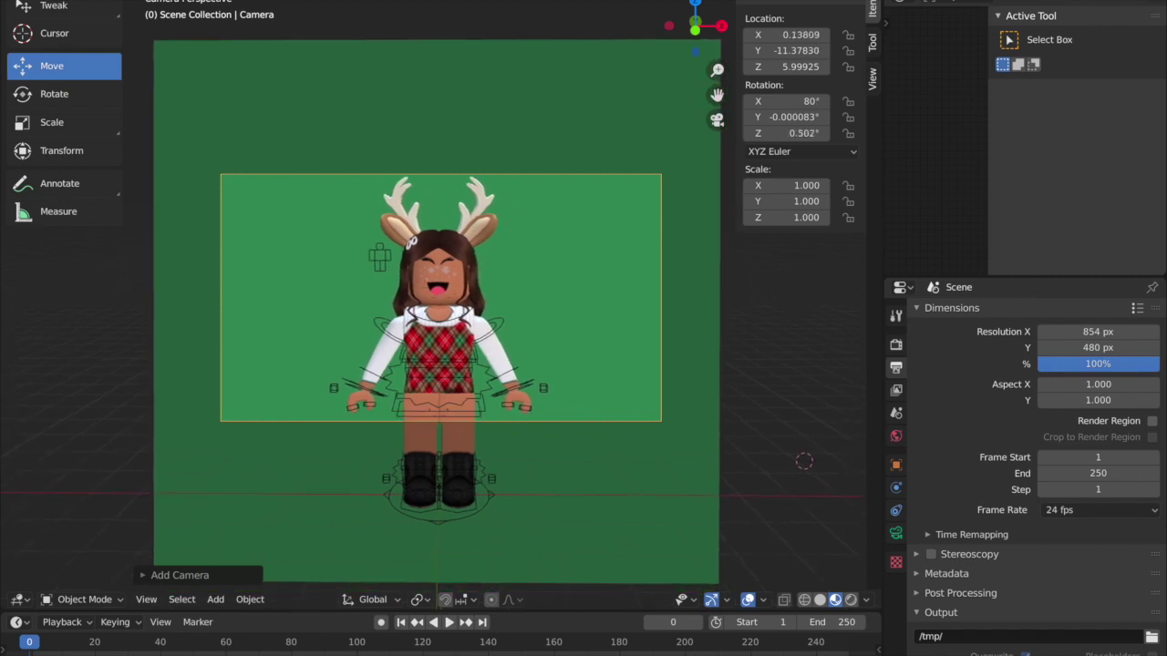
{"action": "left_click", "coordinate": [442, 299]}
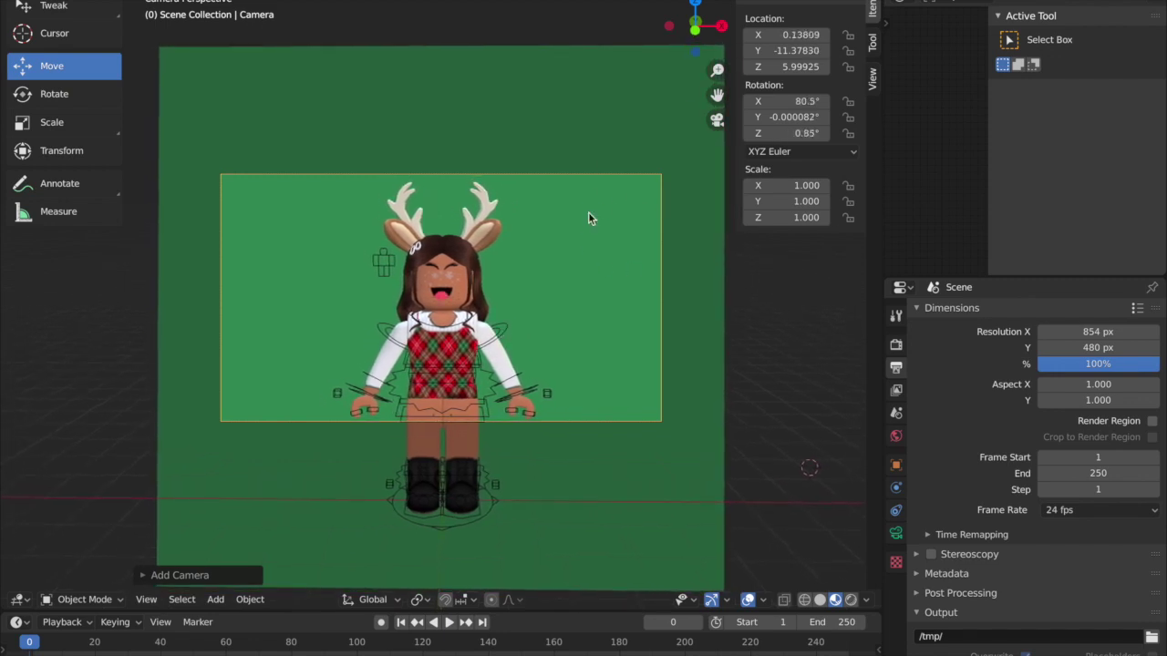
Rotate the rig's left arm bones so the forearm bends across the avatar's stomach
{"action": "left_click", "coordinate": [511, 381]}
{"action": "left_click", "coordinate": [78, 93]}
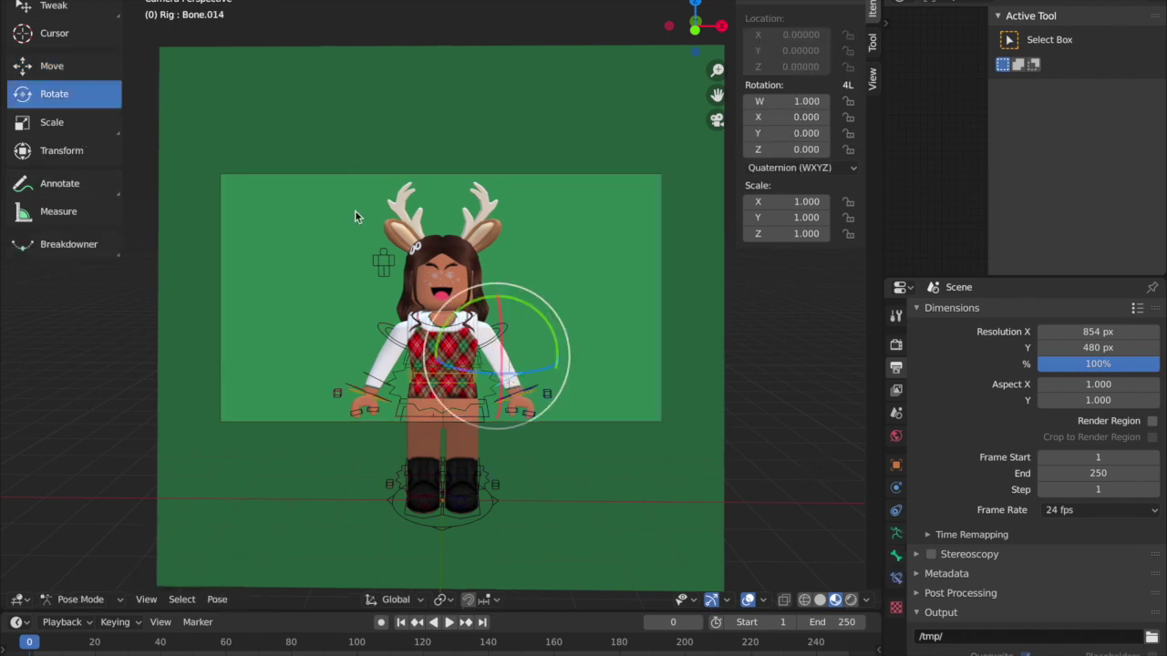
{"action": "left_click_drag", "start_coordinate": [531, 338], "coordinate": [493, 344]}
{"action": "left_click", "coordinate": [515, 330]}
{"action": "left_click_drag", "start_coordinate": [520, 282], "coordinate": [531, 293]}
{"action": "left_click_drag", "start_coordinate": [517, 319], "coordinate": [480, 309]}
Rotate the rig's right arm bones to bring the avatar's hand up to her face
{"action": "left_click", "coordinate": [381, 379]}
{"action": "right_click", "coordinate": [381, 380]}
{"action": "left_click_drag", "start_coordinate": [381, 380], "coordinate": [438, 297]}
{"action": "right_click", "coordinate": [393, 334]}
{"action": "right_click", "coordinate": [421, 291]}
Pose the rig's left leg by swinging the thigh outward and bending the lower leg at the knee
{"action": "left_click", "coordinate": [459, 476]}
{"action": "right_click", "coordinate": [462, 474]}
{"action": "left_click_drag", "start_coordinate": [462, 457], "coordinate": [464, 427]}
{"action": "right_click", "coordinate": [464, 420]}
{"action": "left_click_drag", "start_coordinate": [484, 338], "coordinate": [468, 334]}
{"action": "left_click_drag", "start_coordinate": [474, 364], "coordinate": [448, 378]}
{"action": "left_click", "coordinate": [811, 397]}
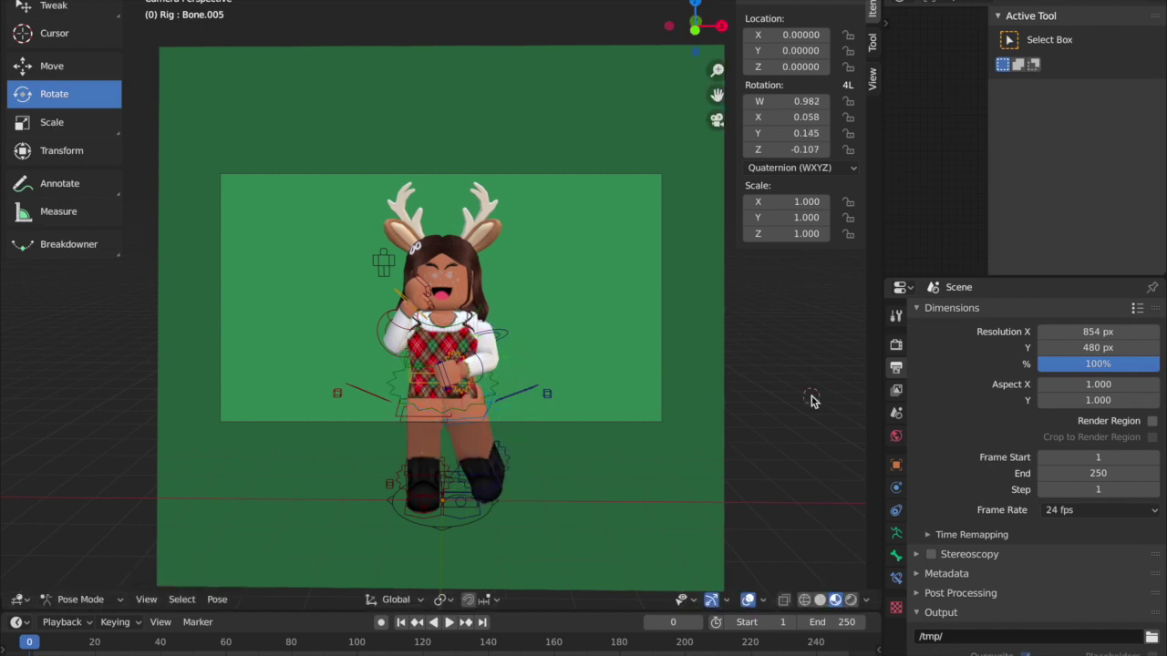
Insert a LocRotScale keyframe for all scene objects at frame 0 and enlarge the timeline area
{"action": "left_click", "coordinate": [557, 265]}
{"action": "right_click", "coordinate": [557, 264]}
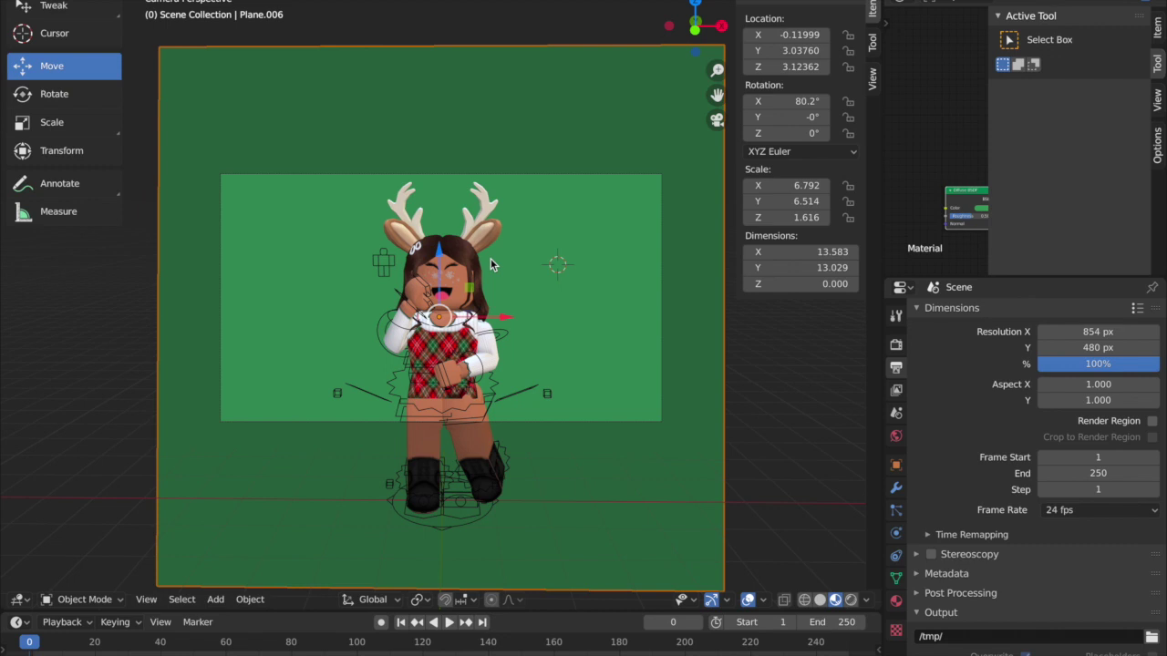
{"action": "key", "text": "a"}
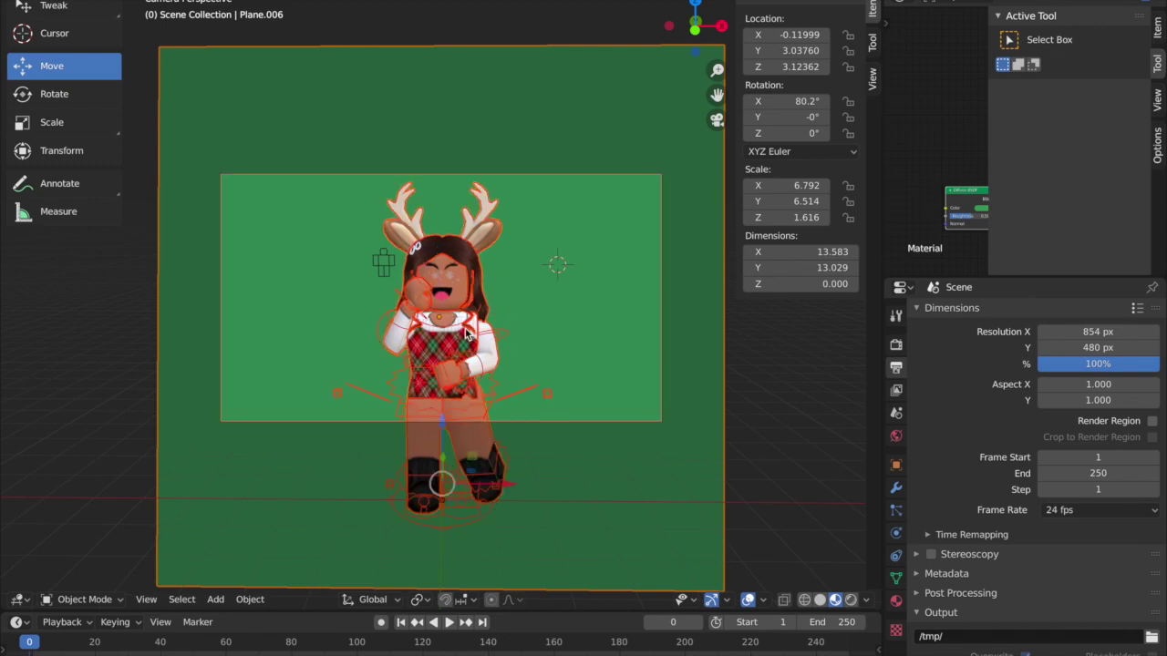
{"action": "key", "text": "i"}
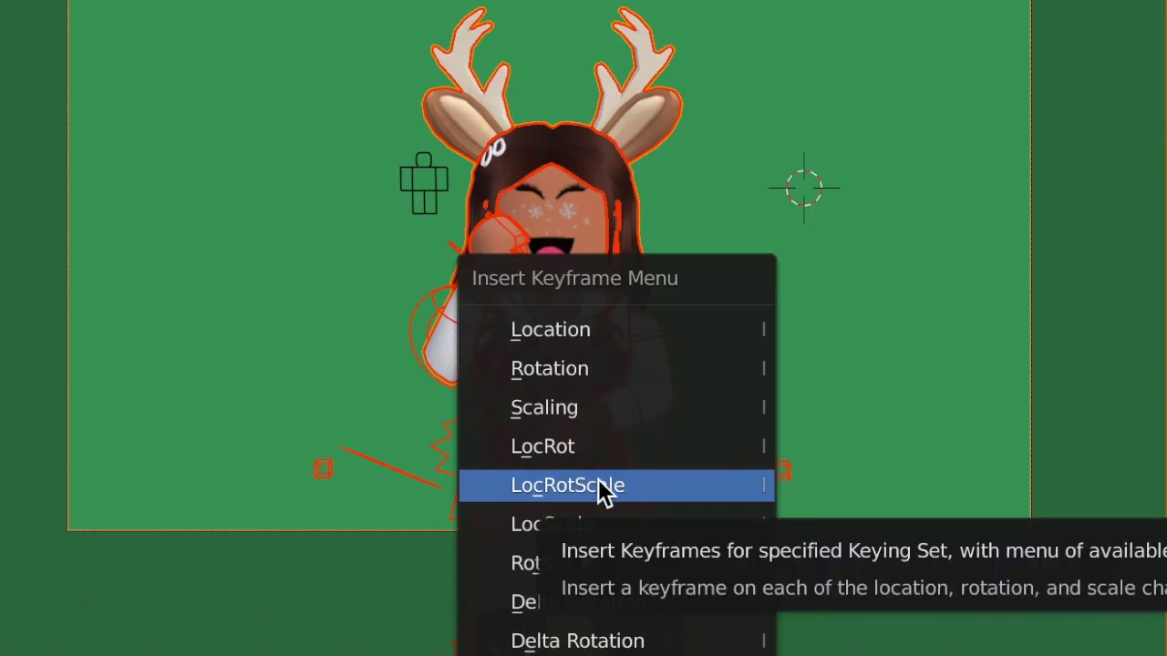
{"action": "left_click", "coordinate": [651, 491]}
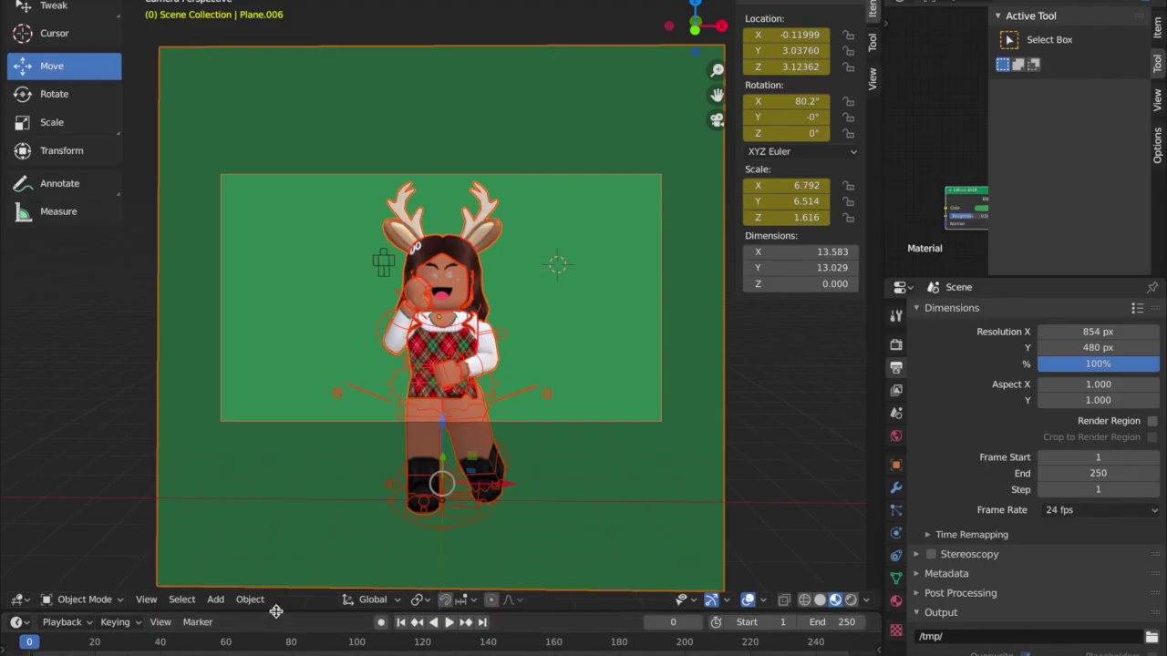
{"action": "left_click_drag", "start_coordinate": [275, 610], "coordinate": [285, 562]}
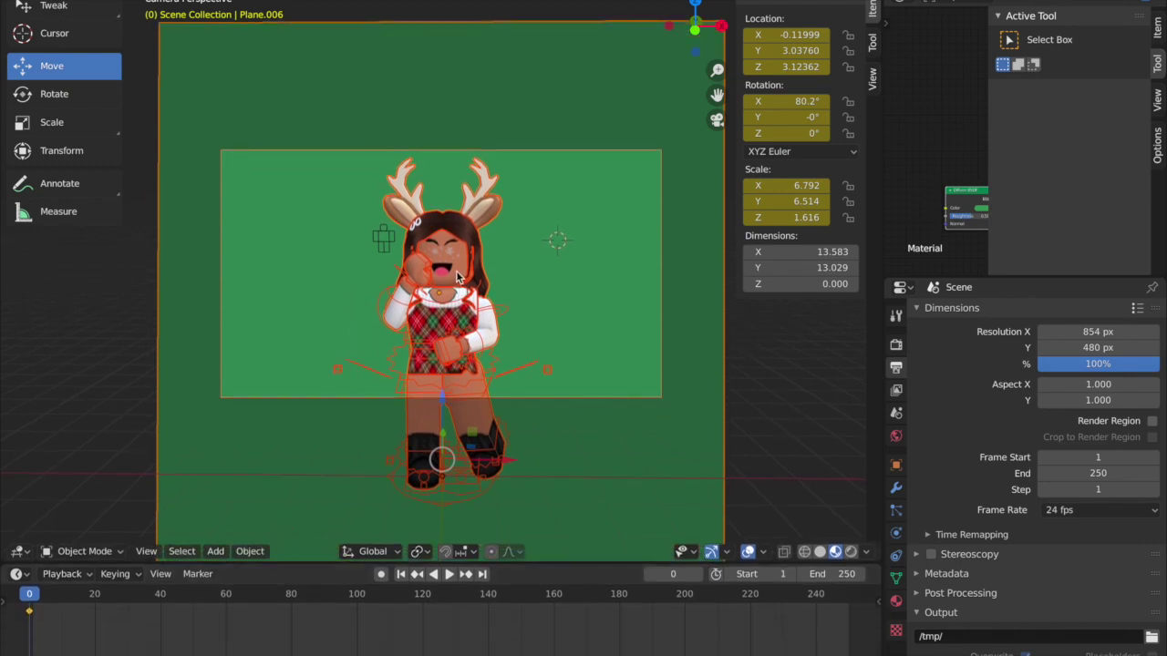
Insert a LocRotScale keyframe for all of the rig's bones at frame 0
{"action": "left_click", "coordinate": [503, 307]}
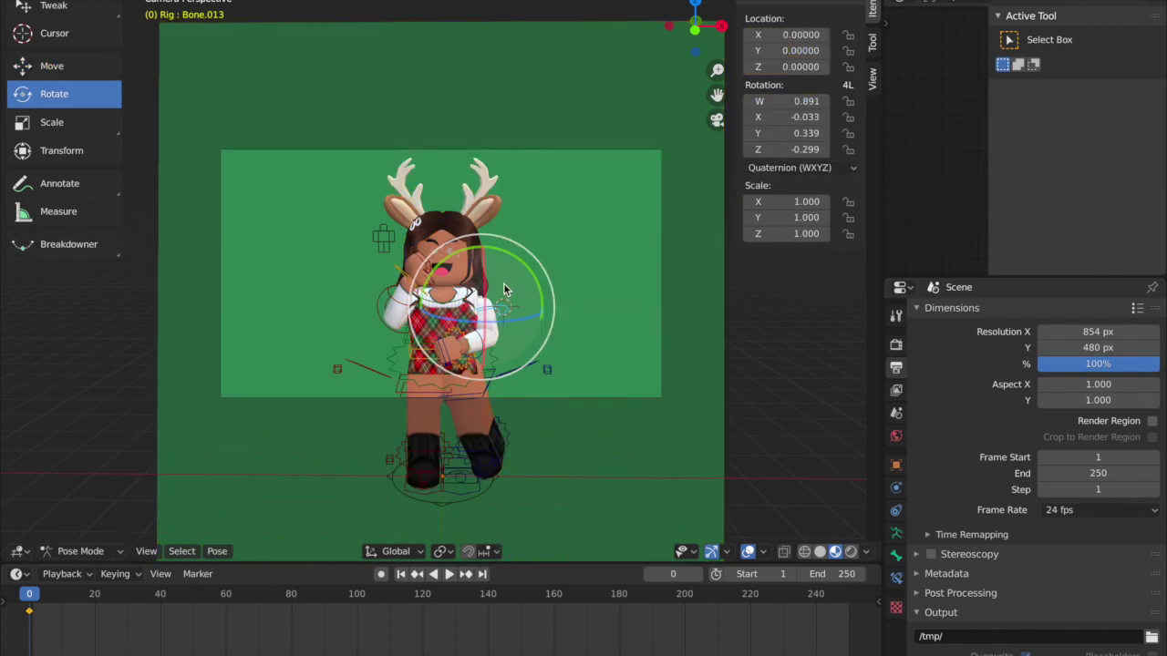
{"action": "left_click", "coordinate": [504, 288]}
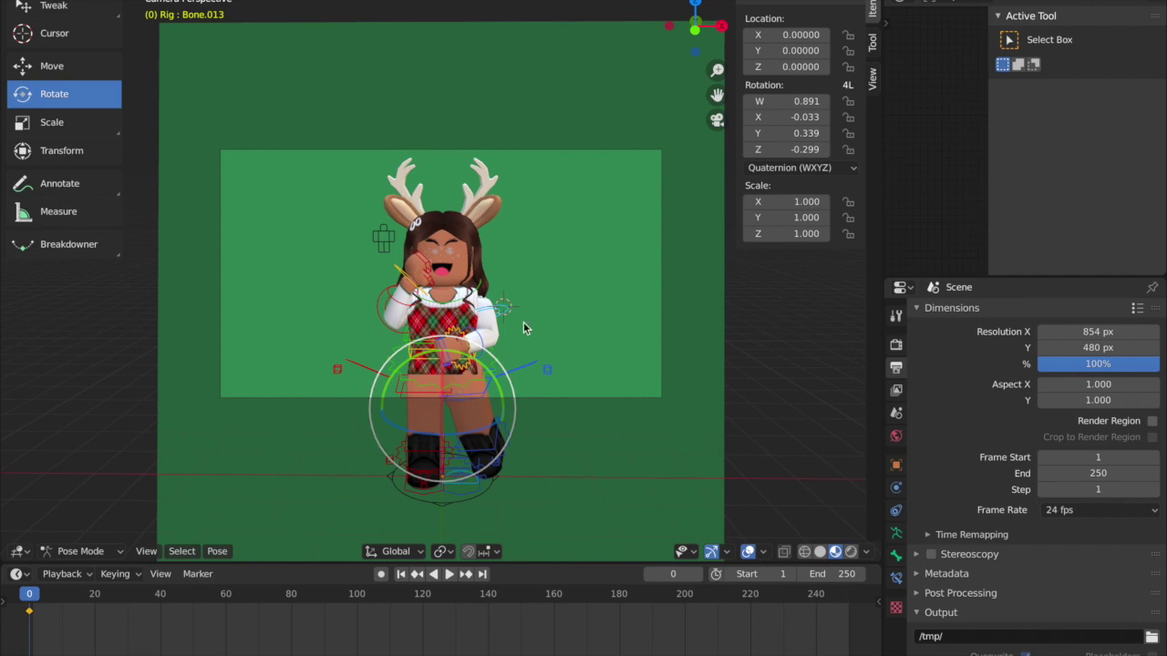
{"action": "key", "text": "i"}
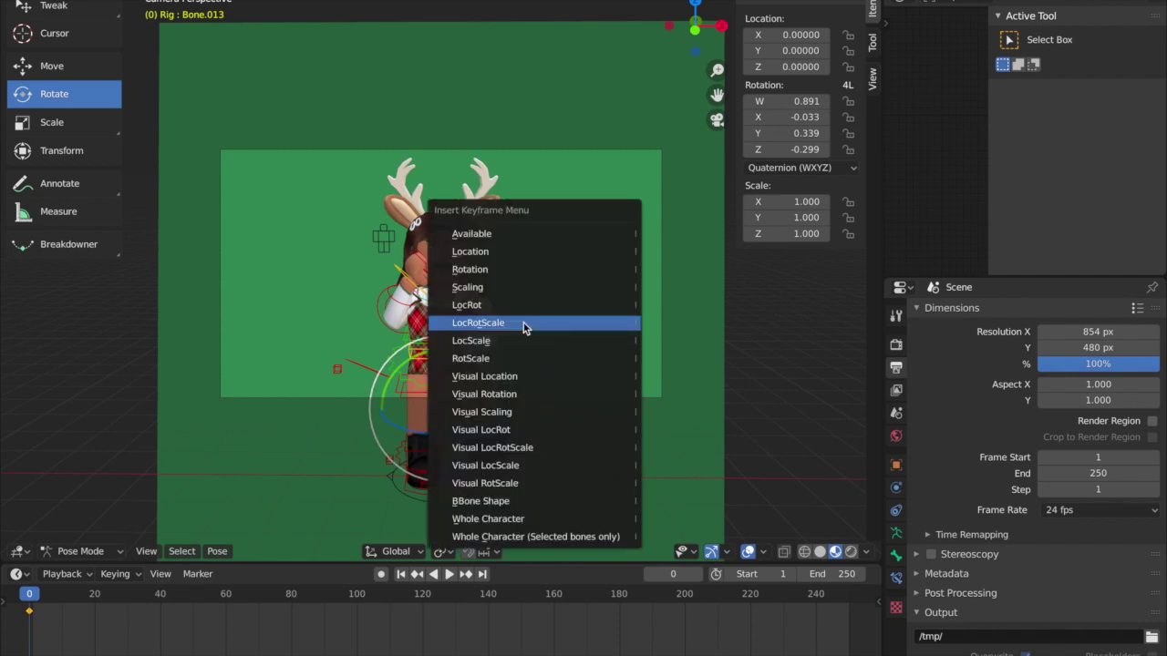
{"action": "left_click", "coordinate": [523, 322]}
Advance to frame 14, swing the right forearm away from the face into a raised wave, and rotate the left arm outward
{"action": "key", "text": "space"}
{"action": "key", "text": "space"}
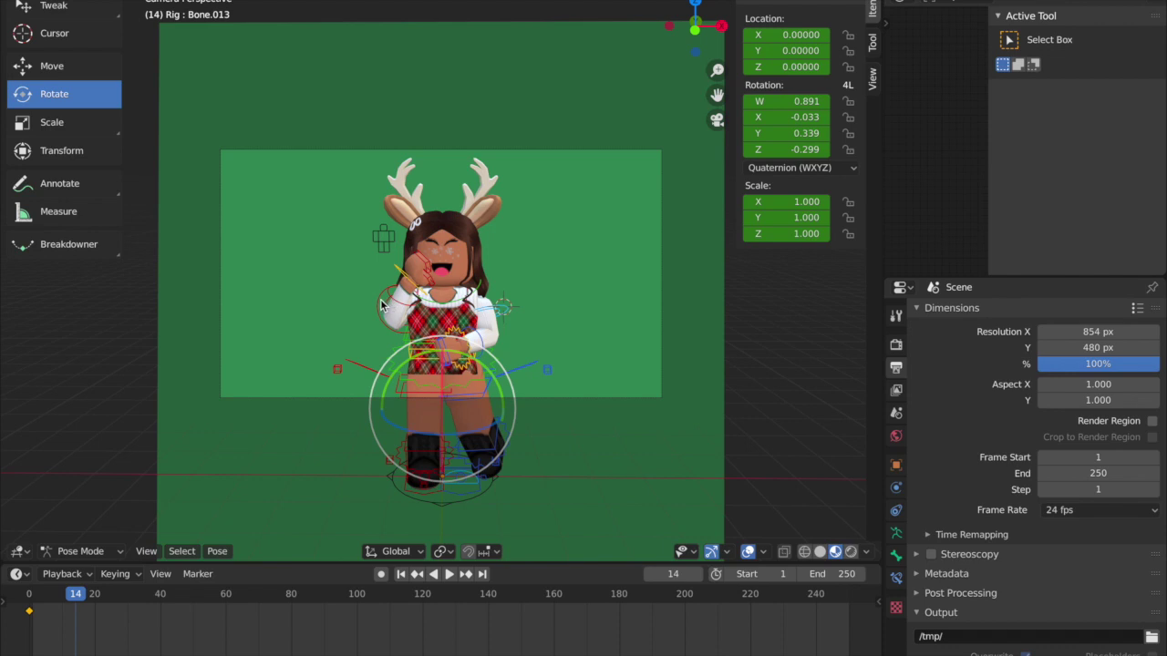
{"action": "key", "text": "ctrl+Tab"}
{"action": "left_click", "coordinate": [383, 305]}
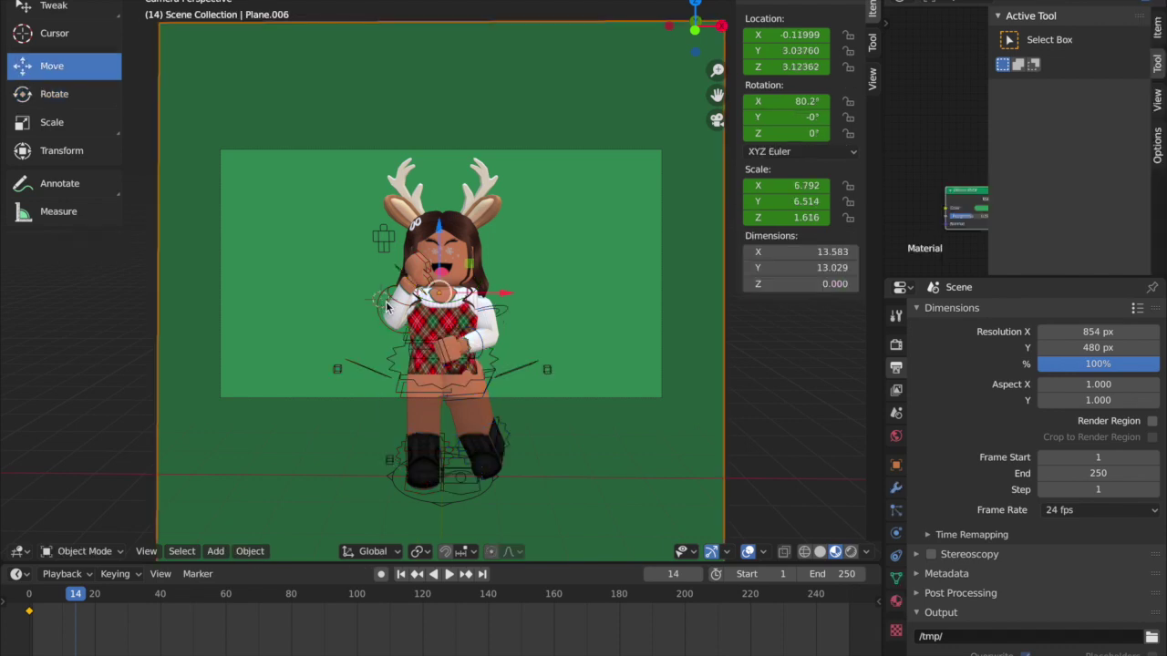
{"action": "key", "text": "ctrl+z"}
{"action": "left_click_drag", "start_coordinate": [392, 307], "coordinate": [331, 257]}
{"action": "left_click", "coordinate": [357, 266]}
{"action": "left_click", "coordinate": [505, 306]}
{"action": "left_click_drag", "start_coordinate": [509, 295], "coordinate": [531, 298]}
{"action": "left_click", "coordinate": [472, 398]}
Tilt the avatar's head and antlers by about 4.8° and shift them along X to about 0.318 to realign with the body
{"action": "left_click", "coordinate": [452, 234]}
{"action": "left_click", "coordinate": [450, 216]}
{"action": "left_click", "coordinate": [406, 210], "text": "shift"}
{"action": "key", "text": "r"}
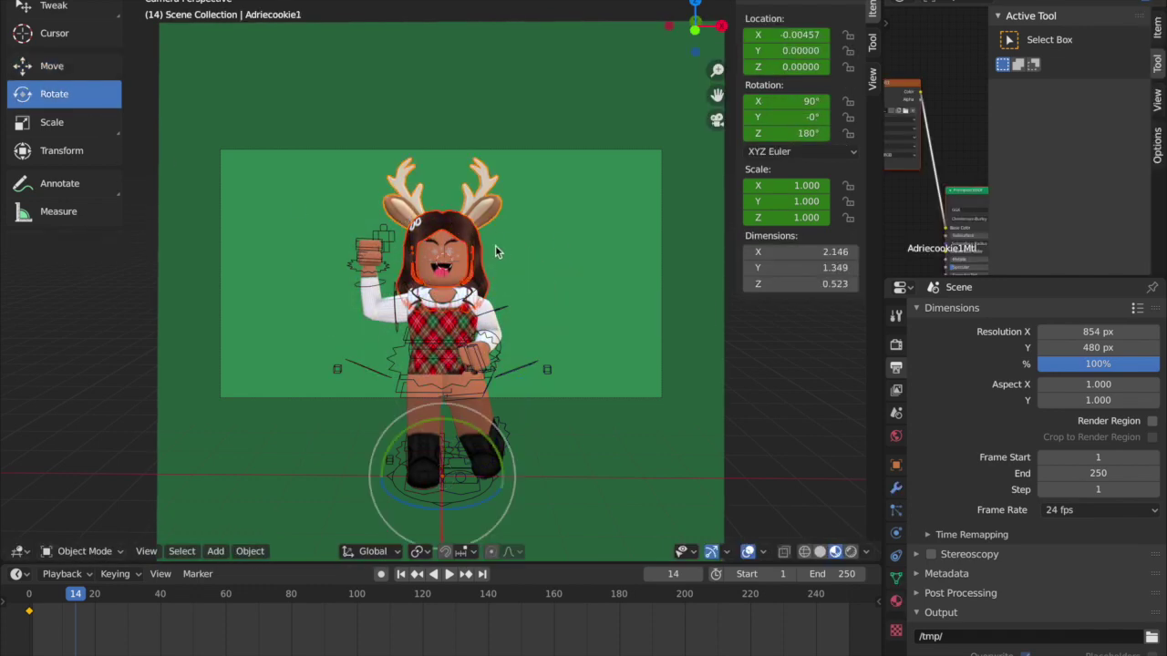
{"action": "left_click_drag", "start_coordinate": [466, 430], "coordinate": [483, 438]}
{"action": "left_click", "coordinate": [73, 67]}
{"action": "left_click_drag", "start_coordinate": [505, 477], "coordinate": [521, 485]}
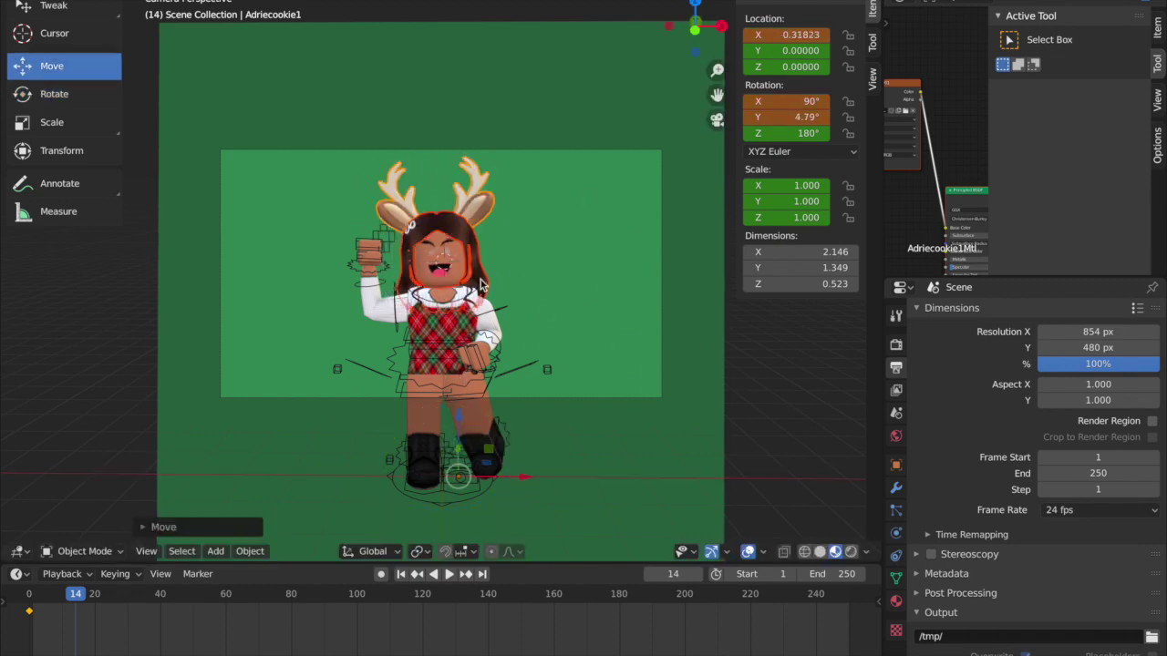
Insert a LocRotScale keyframe for all scene objects at frame 14
{"action": "key", "text": "a"}
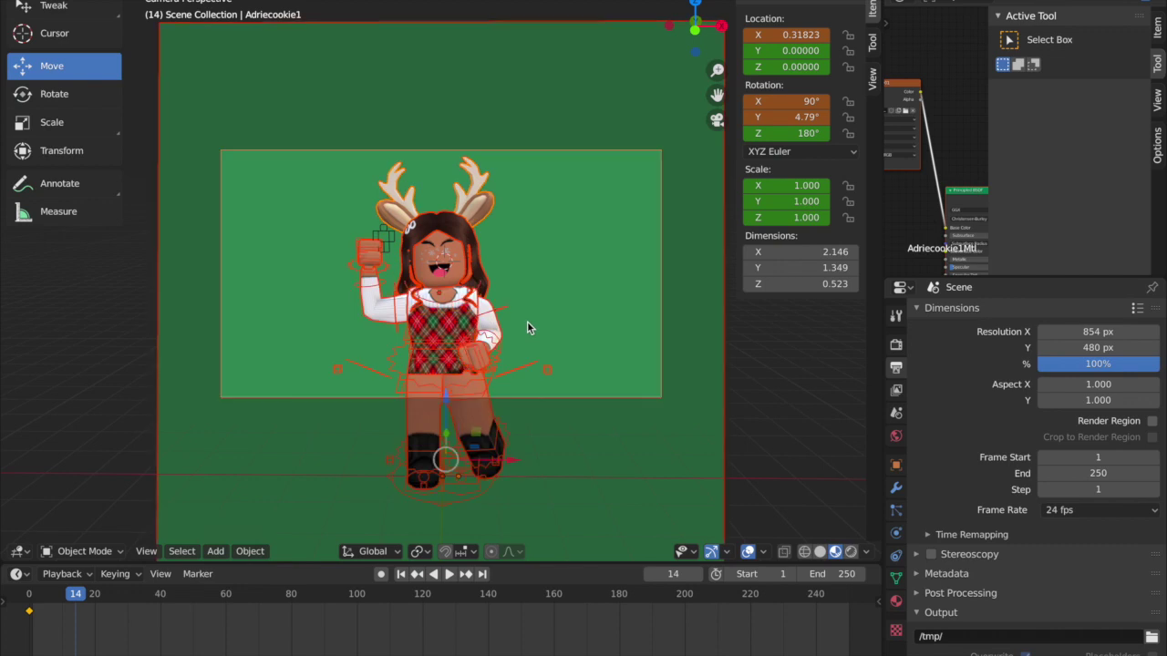
{"action": "key", "text": "i"}
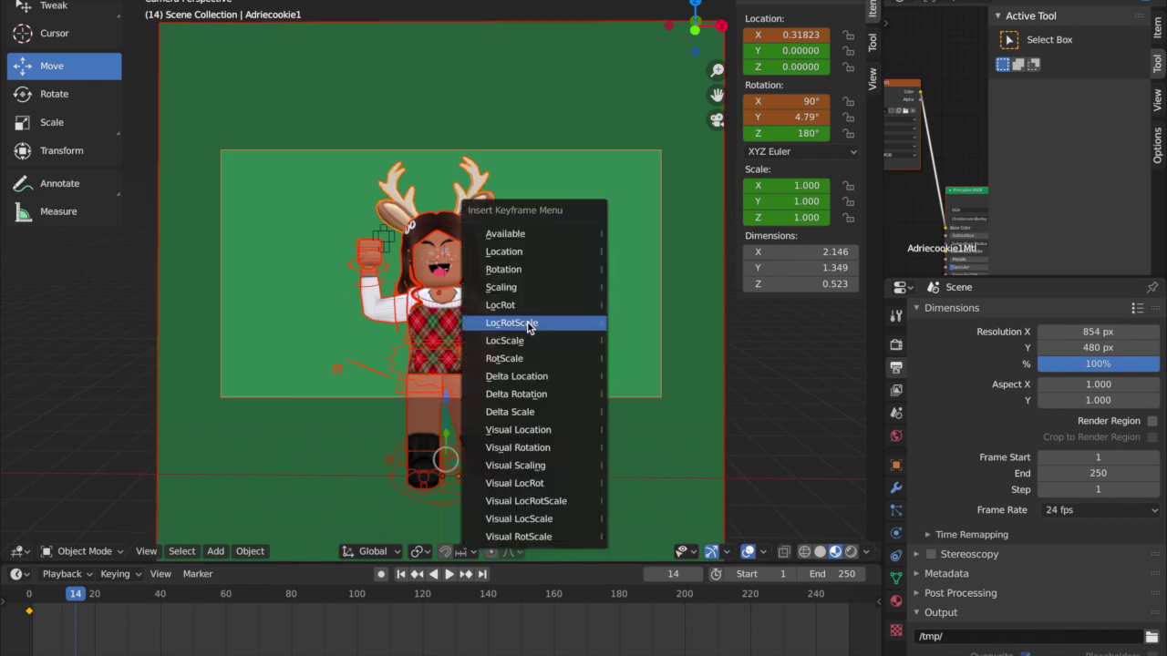
{"action": "left_click", "coordinate": [528, 323]}
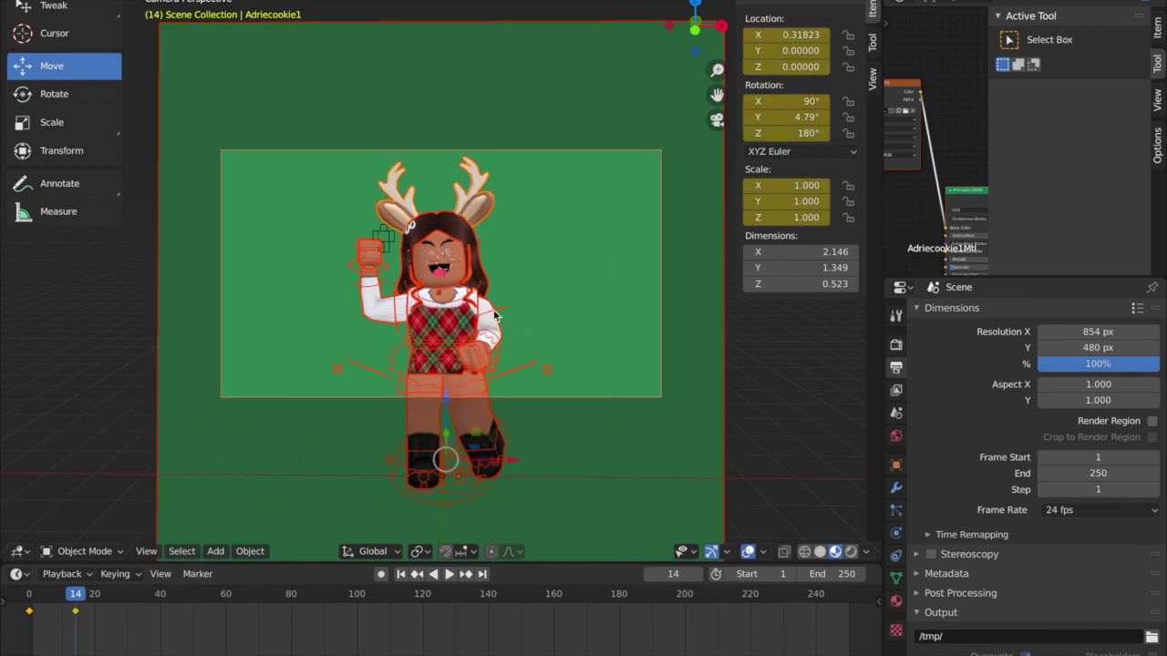
Insert a LocRotScale keyframe for all of the rig's bones at frame 14, and return the timeline to frame 0
{"action": "left_click", "coordinate": [495, 314]}
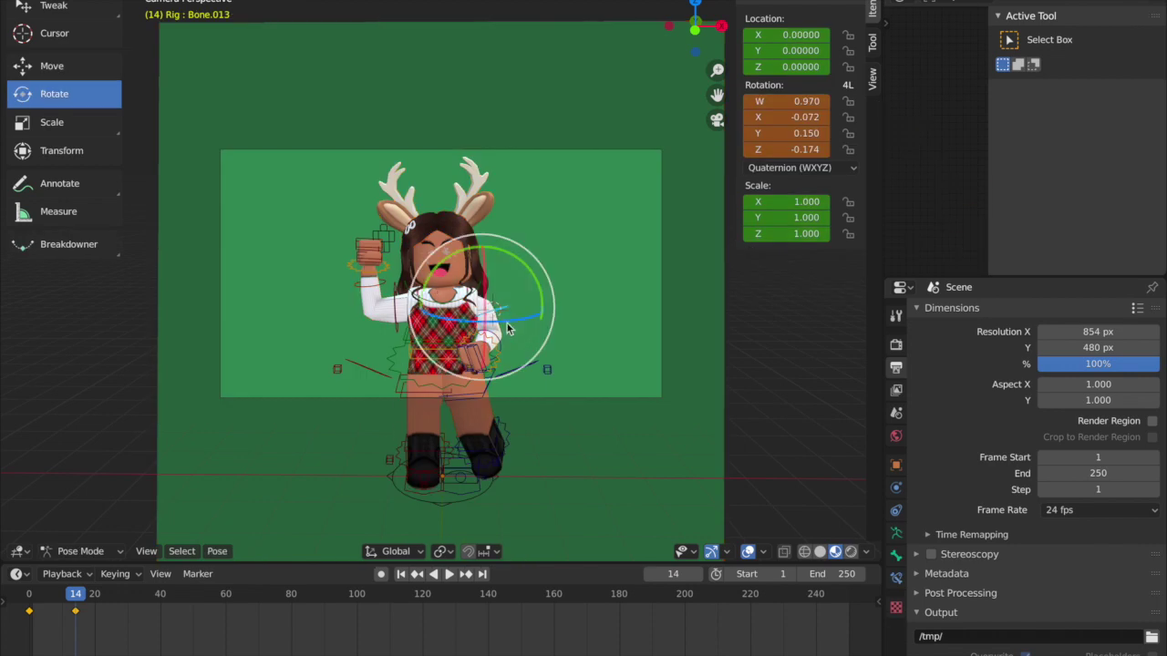
{"action": "key", "text": "i"}
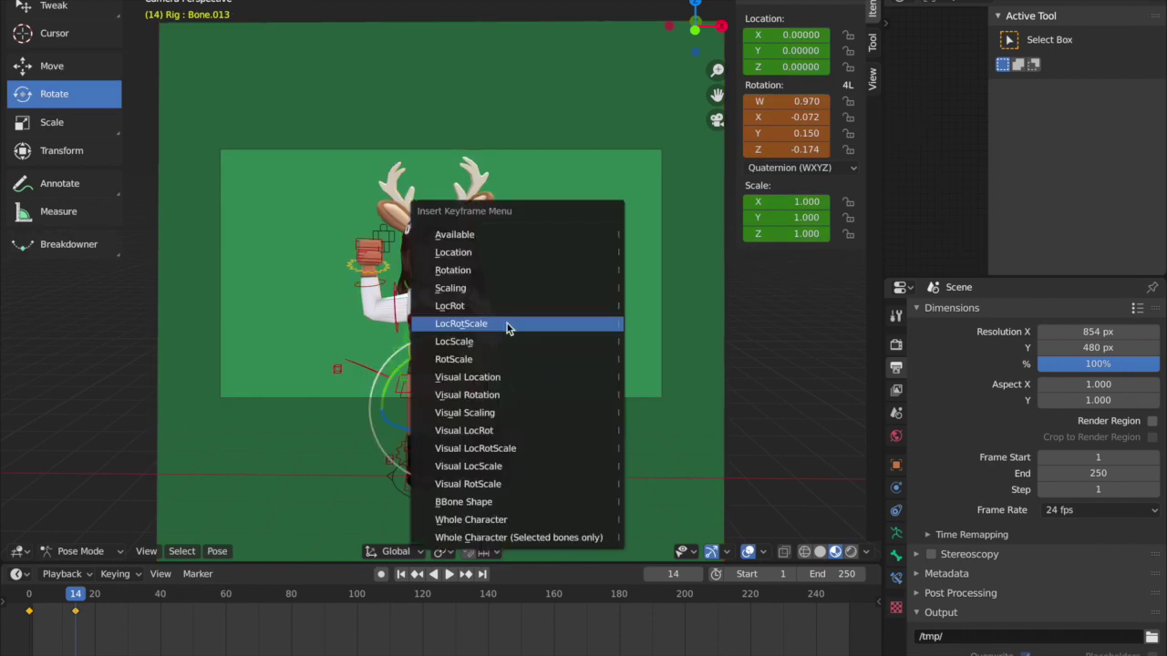
{"action": "left_click", "coordinate": [508, 325]}
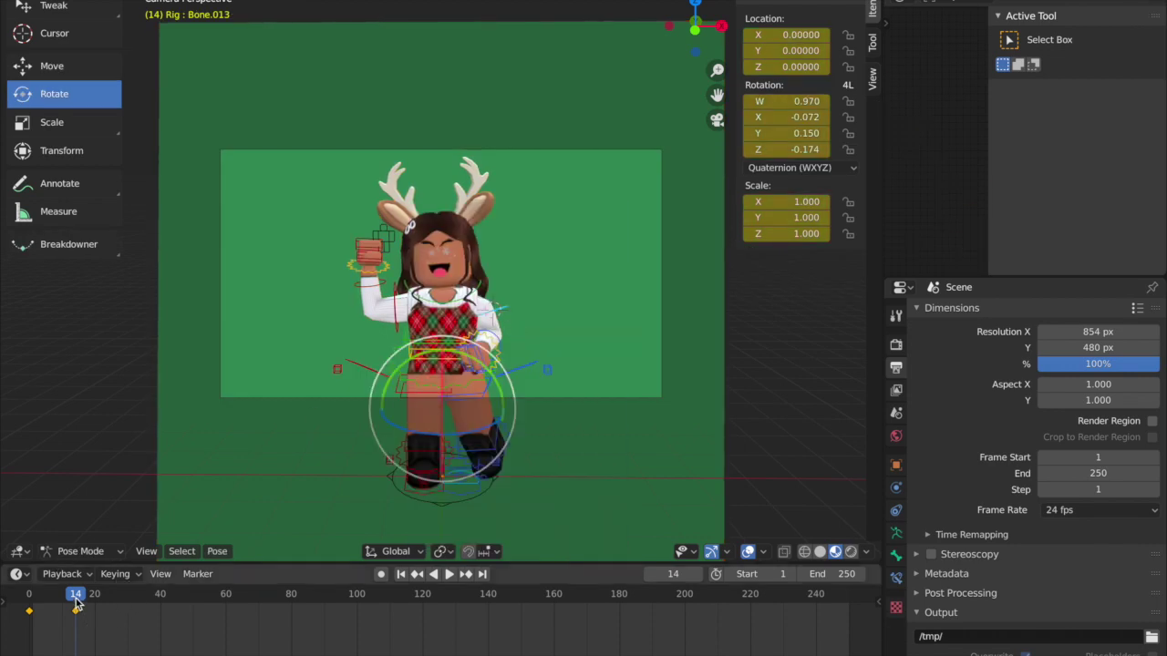
{"action": "left_click_drag", "start_coordinate": [76, 602], "coordinate": [30, 599]}
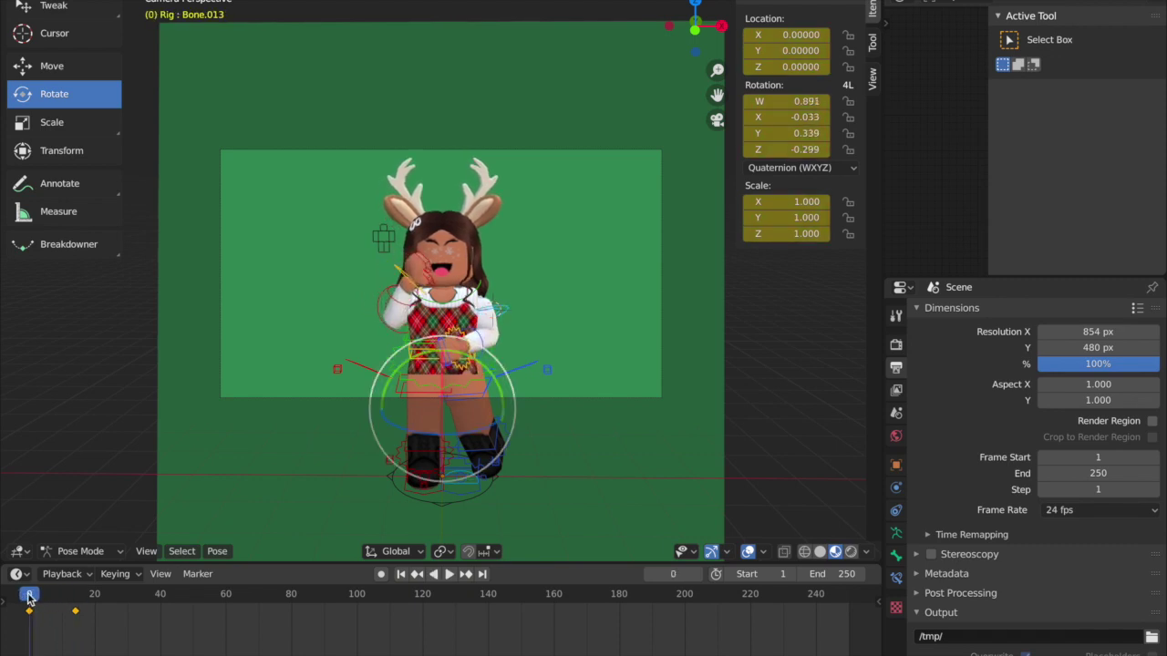
Play the animation on to frame 23, swing the raised right forearm outward, and insert a LocRotScale keyframe for all bones
{"action": "key", "text": "space"}
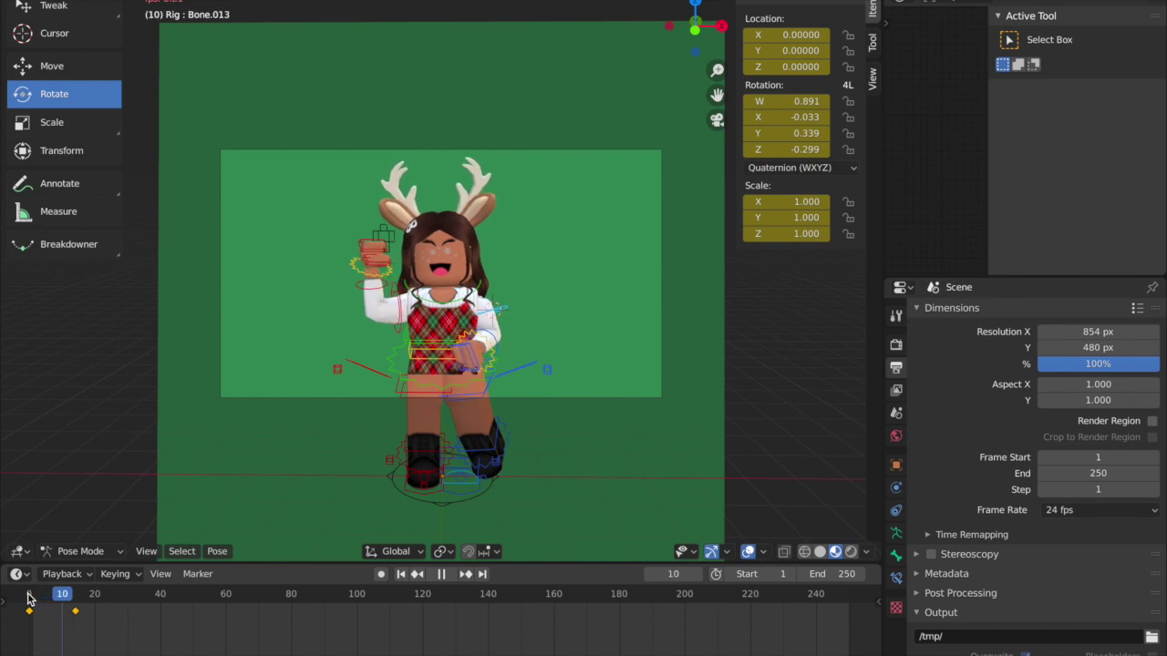
{"action": "key", "text": "space"}
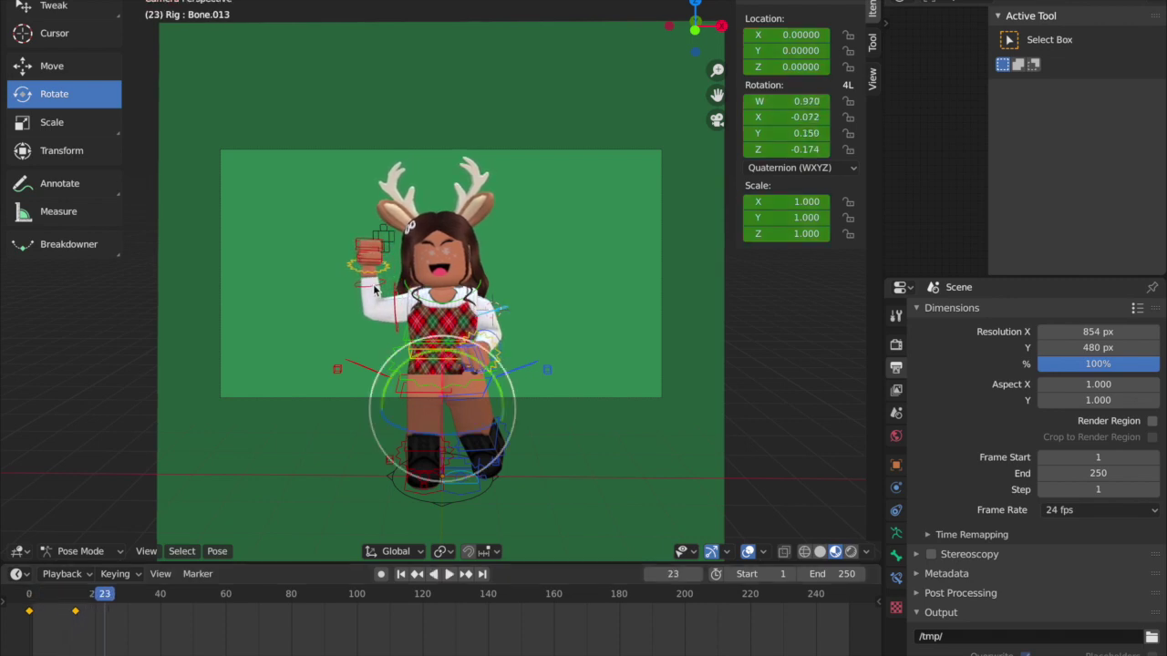
{"action": "left_click", "coordinate": [405, 258]}
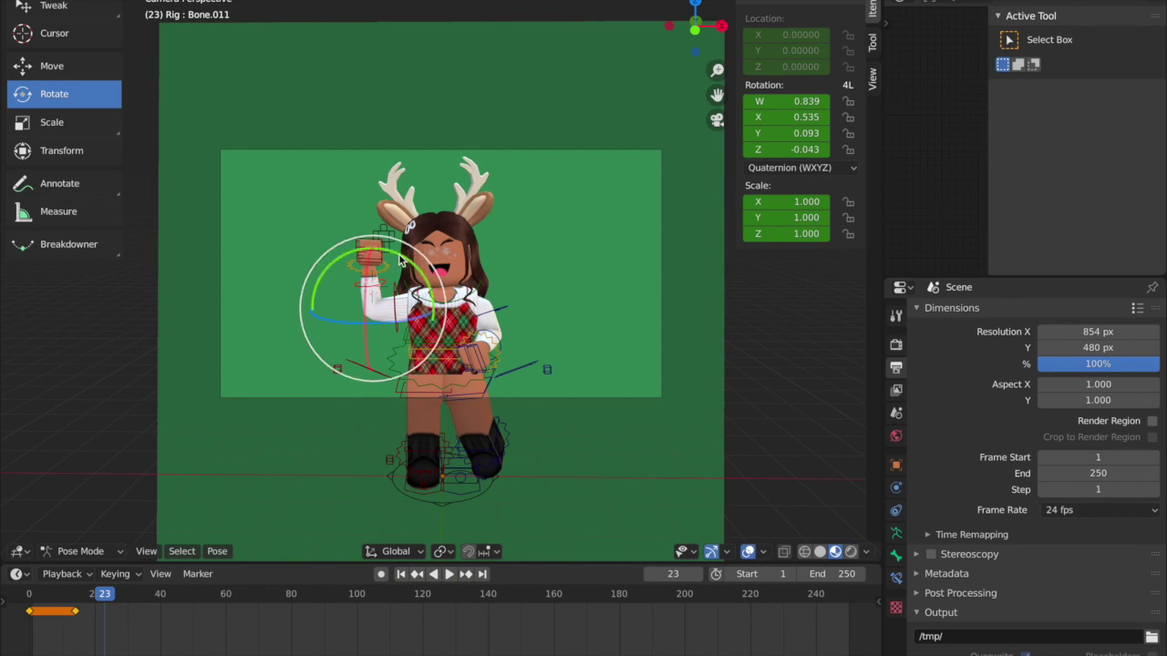
{"action": "mouse_move", "coordinate": [391, 253]}
{"action": "left_mouse_down"}
{"action": "mouse_move", "coordinate": [374, 249]}
{"action": "mouse_move", "coordinate": [396, 254]}
{"action": "left_mouse_up"}
{"action": "key", "text": "a"}
{"action": "key", "text": "i"}
{"action": "left_click", "coordinate": [439, 255]}
Advance to frame 33, rotate the right forearm back toward the head, and insert a LocRotScale keyframe for all bones
{"action": "left_click", "coordinate": [390, 254]}
{"action": "left_click_drag", "start_coordinate": [108, 592], "coordinate": [138, 594]}
{"action": "left_click_drag", "start_coordinate": [381, 250], "coordinate": [403, 258]}
{"action": "key", "text": "a"}
{"action": "key", "text": "i"}
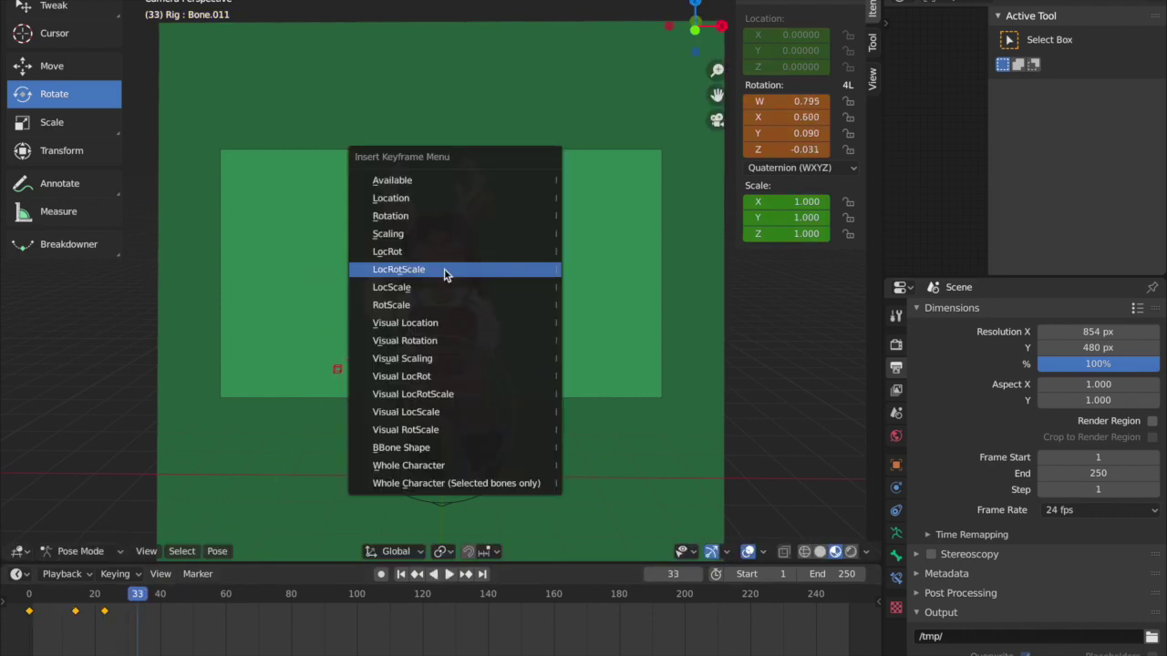
{"action": "left_click", "coordinate": [445, 272]}
Play the waving animation from frame 0 to check the motion, and return to frame 0
{"action": "left_click_drag", "start_coordinate": [141, 599], "coordinate": [29, 598]}
{"action": "key", "text": "space"}
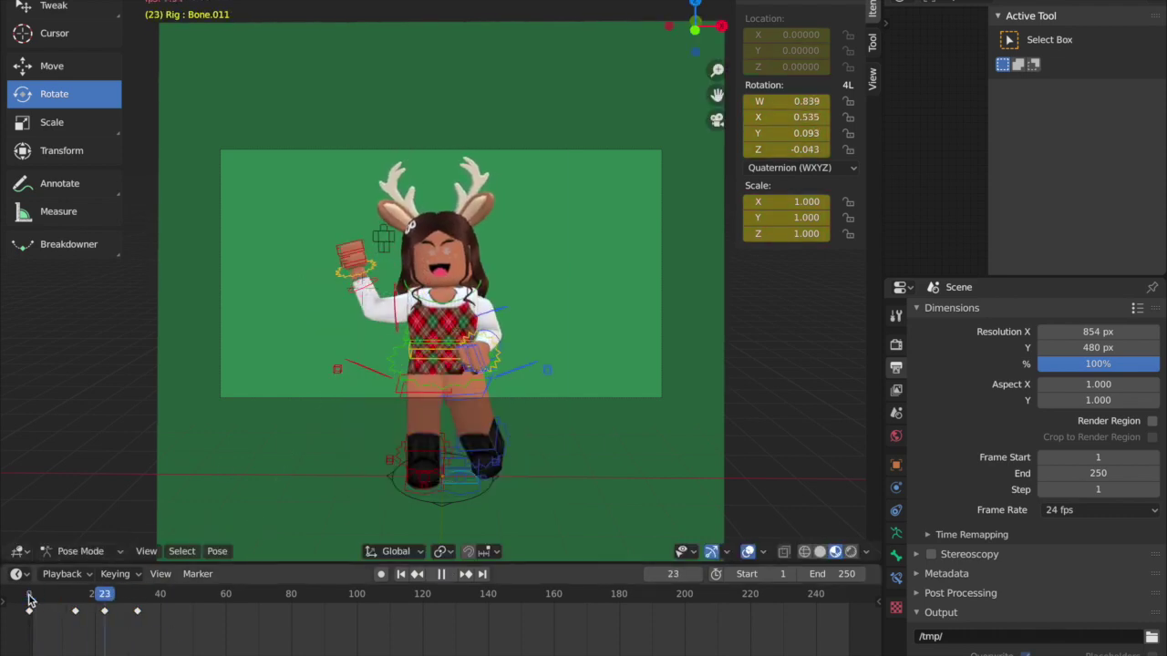
{"action": "key", "text": "space"}
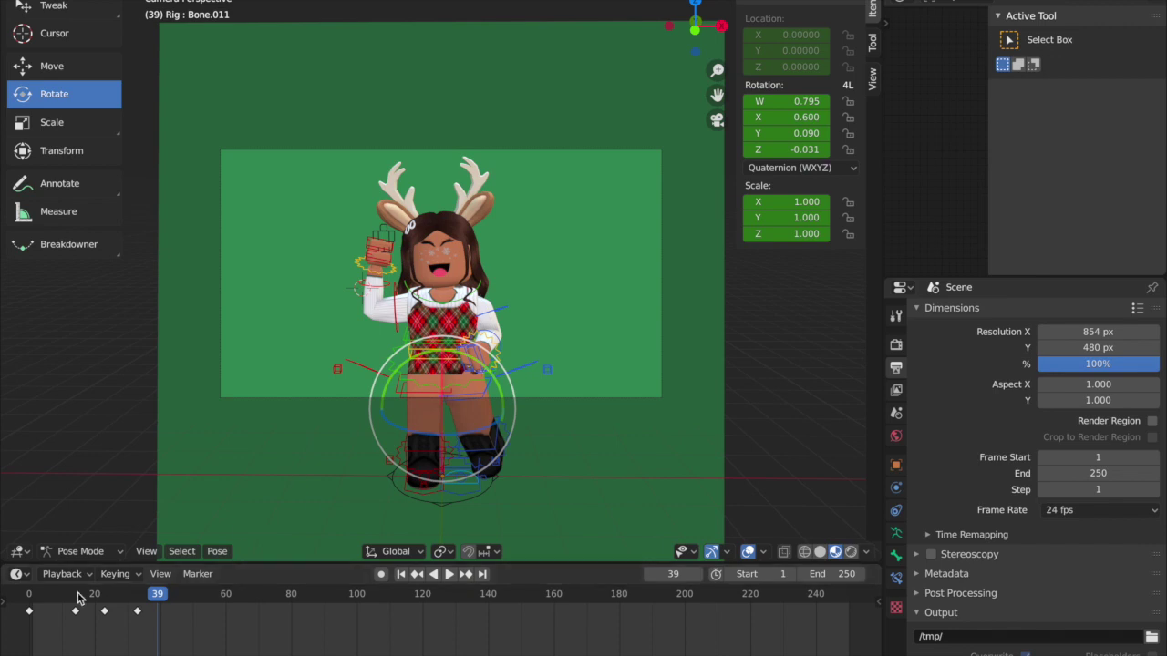
{"action": "left_click_drag", "start_coordinate": [157, 595], "coordinate": [28, 602]}
{"action": "key", "text": "space"}
{"action": "key", "text": "space"}
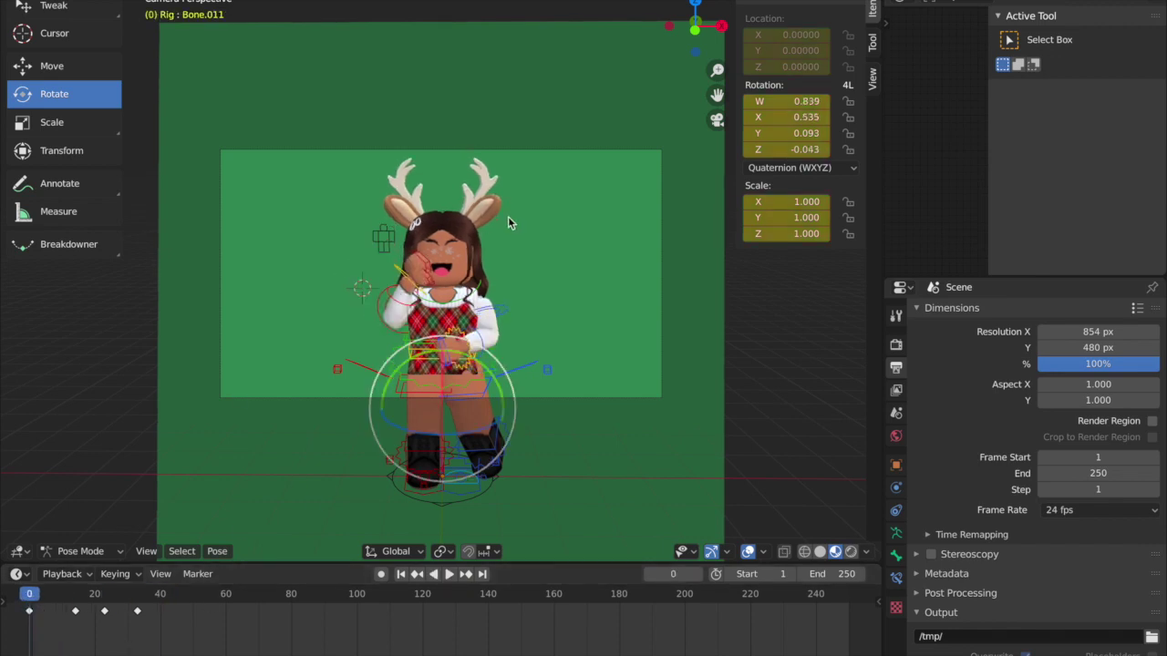
Pull the camera back slightly around the avatar at frame 0 and insert a LocRotScale keyframe for all scene objects in Object Mode
{"action": "scroll", "coordinate": [508, 223], "scroll_direction": "up", "scroll_amount": 3}
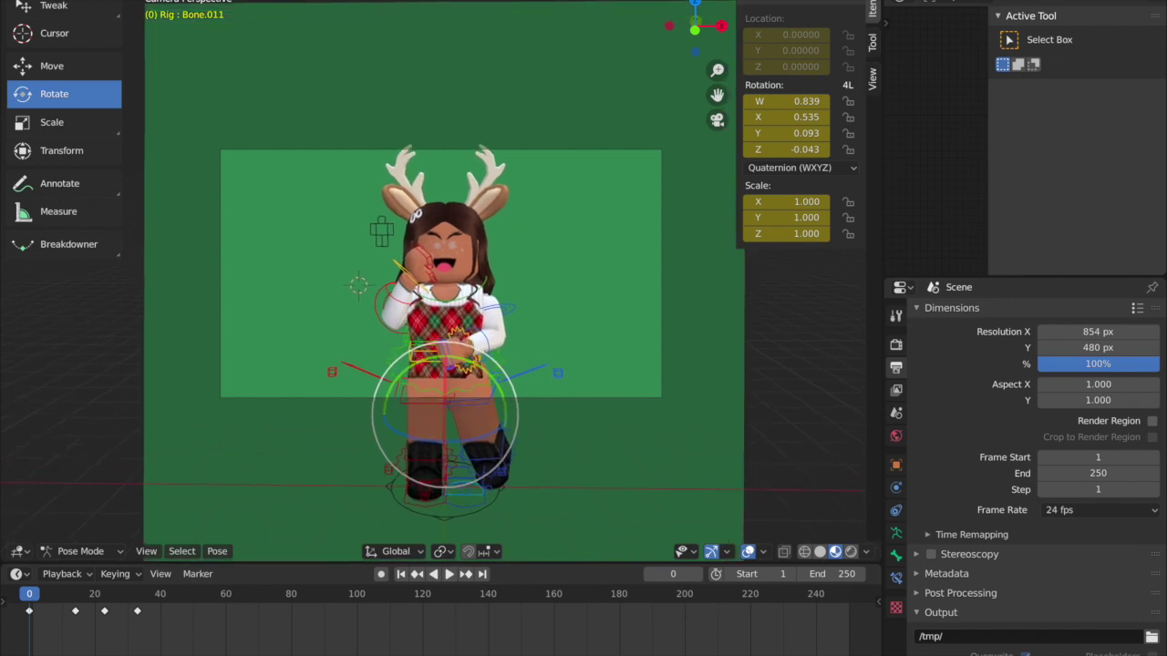
{"action": "scroll", "coordinate": [444, 301], "scroll_direction": "down", "scroll_amount": 4}
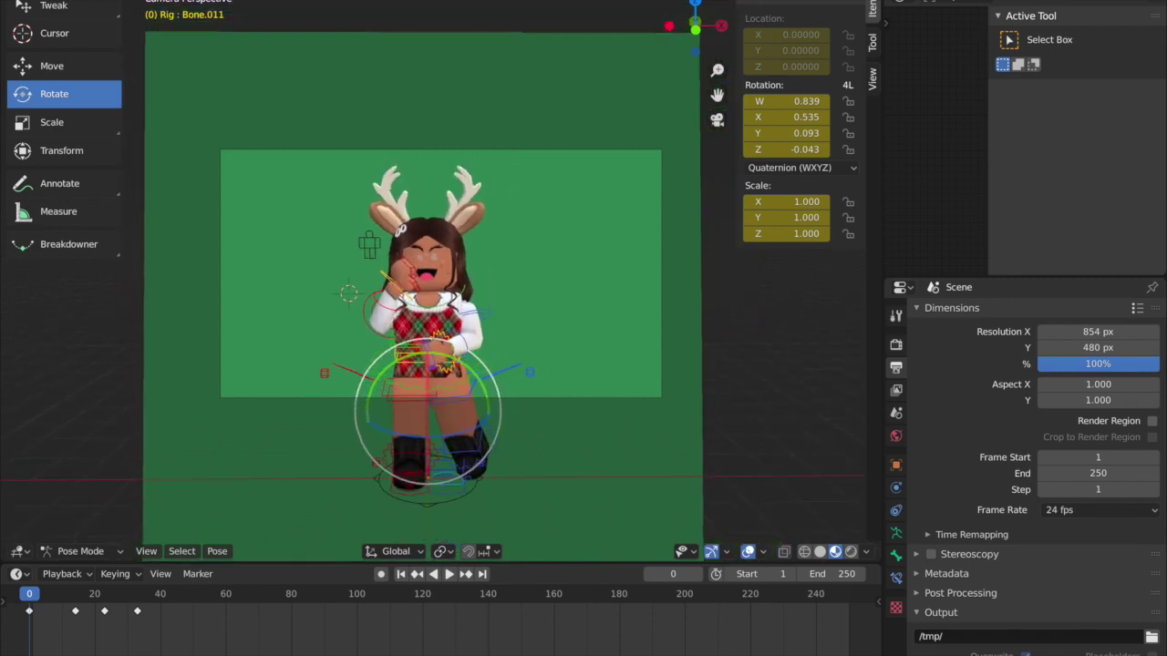
{"action": "scroll", "coordinate": [444, 301], "scroll_direction": "down", "scroll_amount": 1}
{"action": "mouse_move", "coordinate": [444, 301]}
{"action": "middle_mouse_down", "text": "shift"}
{"action": "mouse_move", "coordinate": [443, 332]}
{"action": "mouse_move", "coordinate": [443, 286]}
{"action": "middle_mouse_up", "text": "shift"}
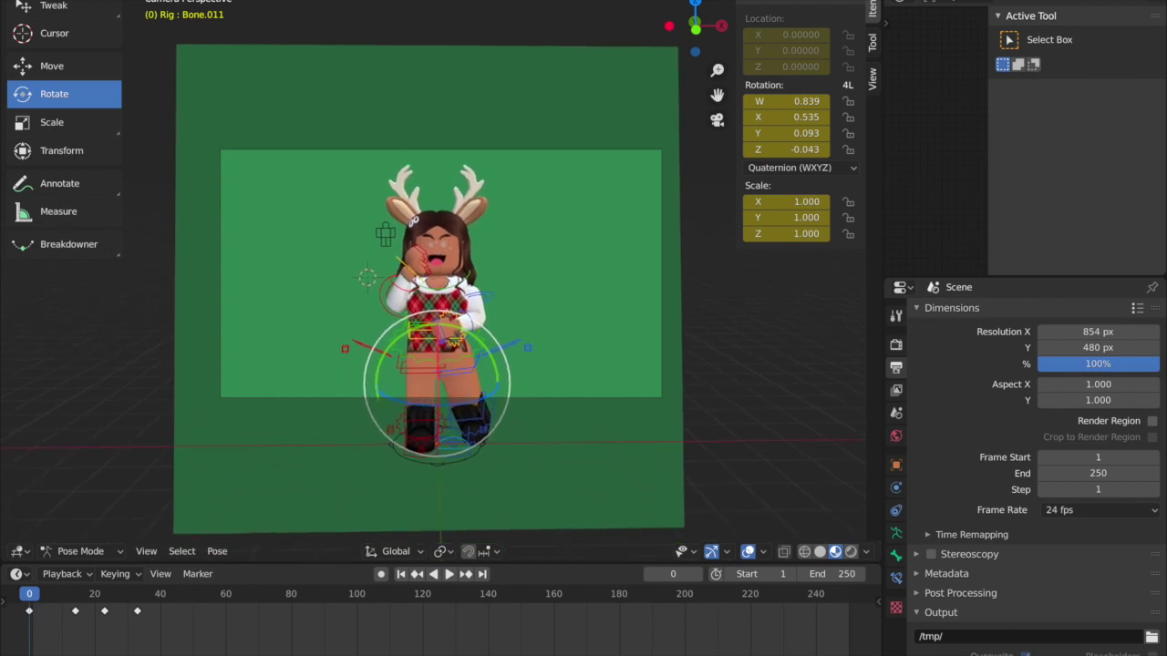
{"action": "key", "text": "ctrl+Tab"}
{"action": "left_click", "coordinate": [548, 264]}
{"action": "key", "text": "q"}
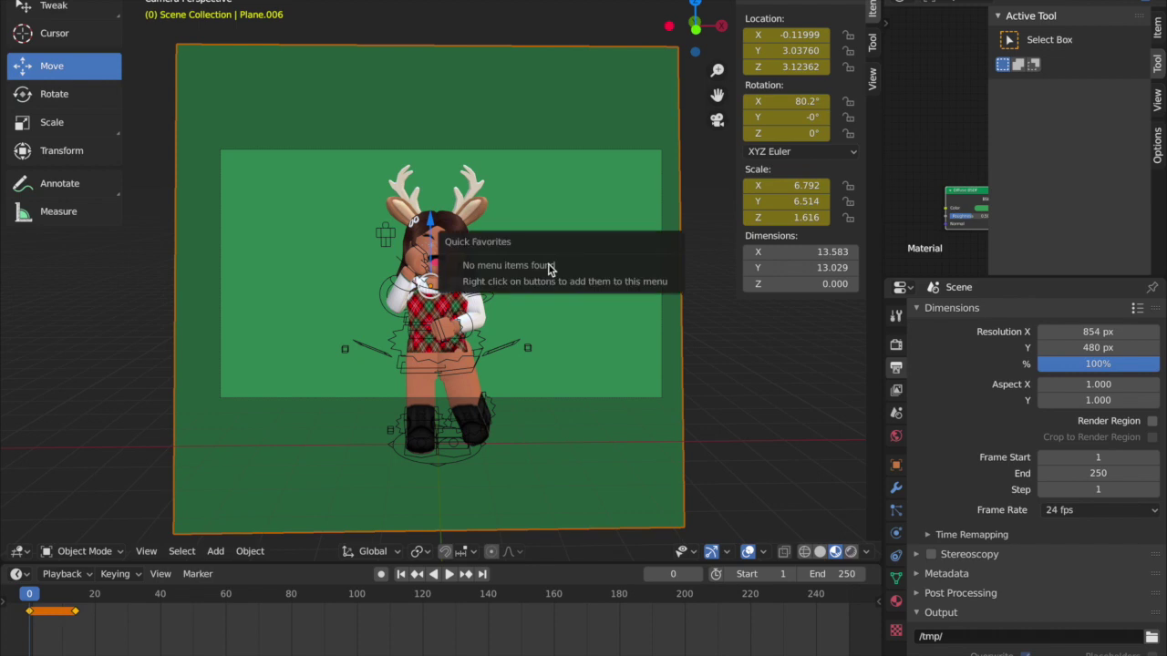
{"action": "key", "text": "a"}
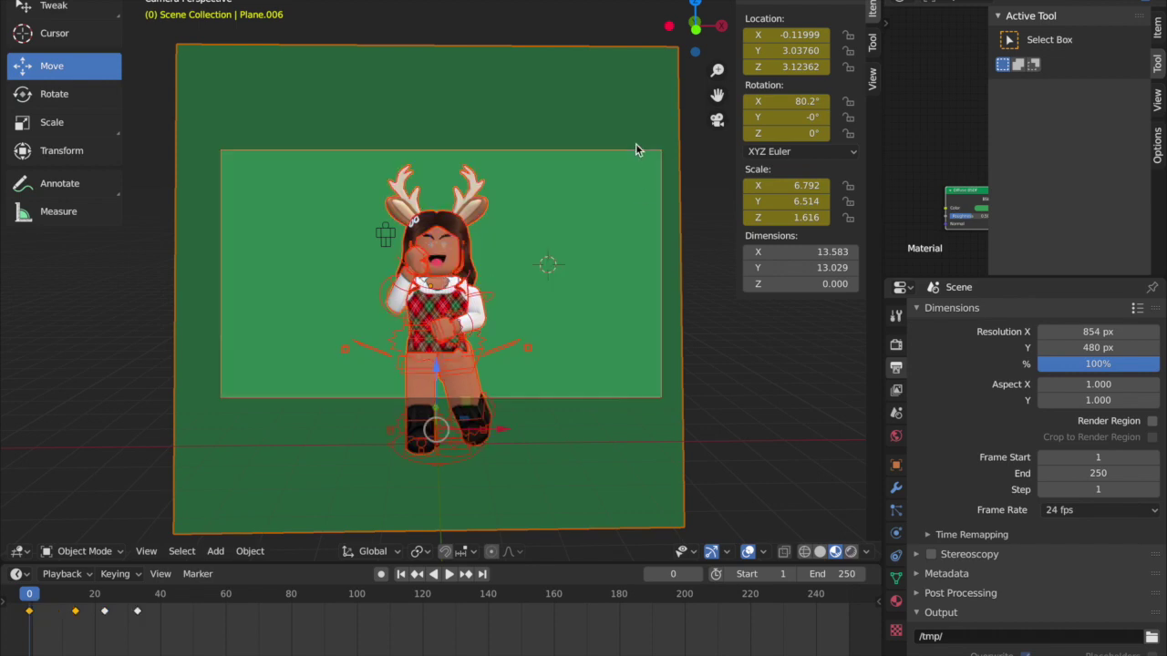
{"action": "key", "text": "i"}
{"action": "left_click", "coordinate": [636, 151]}
Advance to frame 23, move the camera closer to the avatar, and insert a LocRotScale keyframe for all scene objects
{"action": "key", "text": "space"}
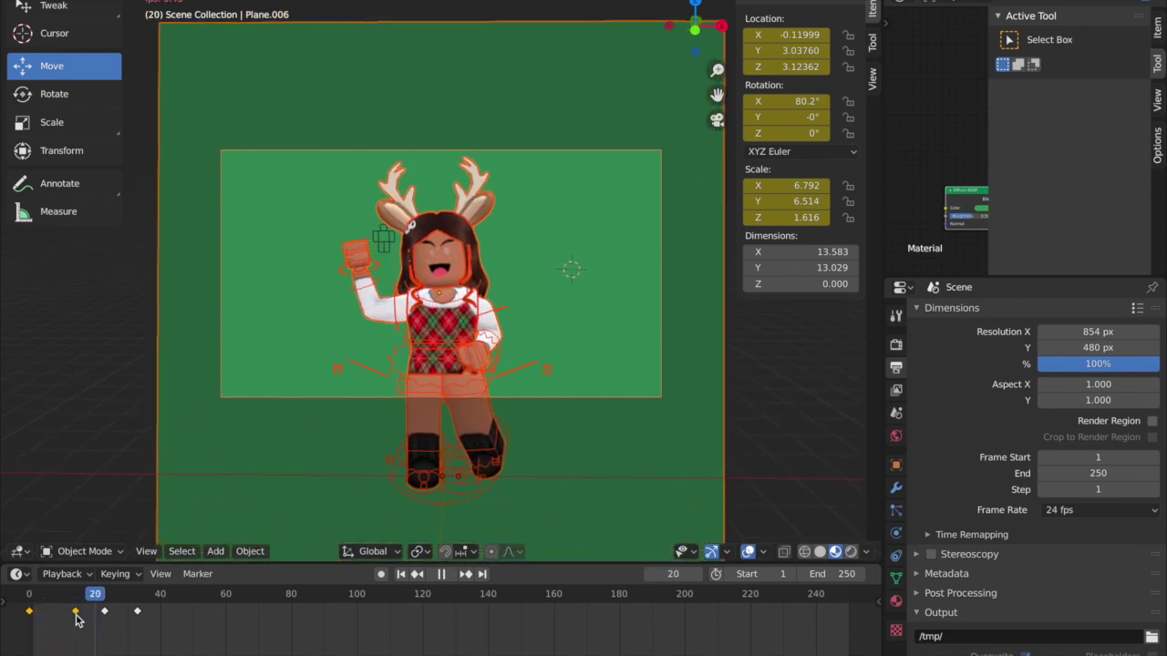
{"action": "key", "text": "space"}
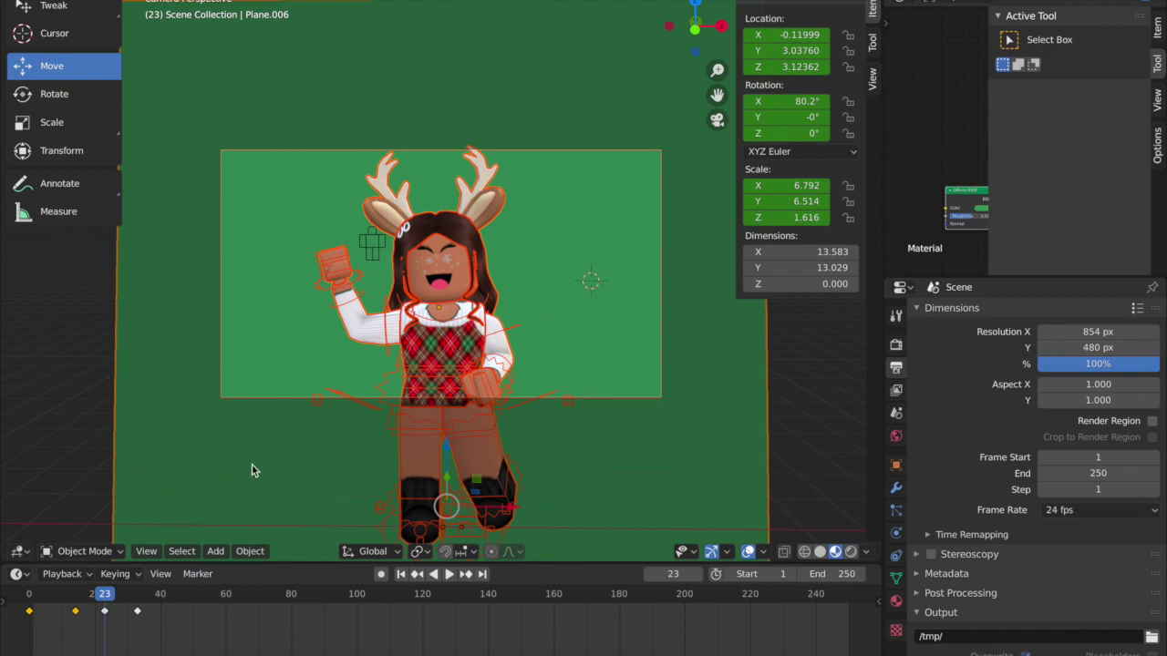
{"action": "key", "text": "i"}
{"action": "left_click", "coordinate": [523, 287]}
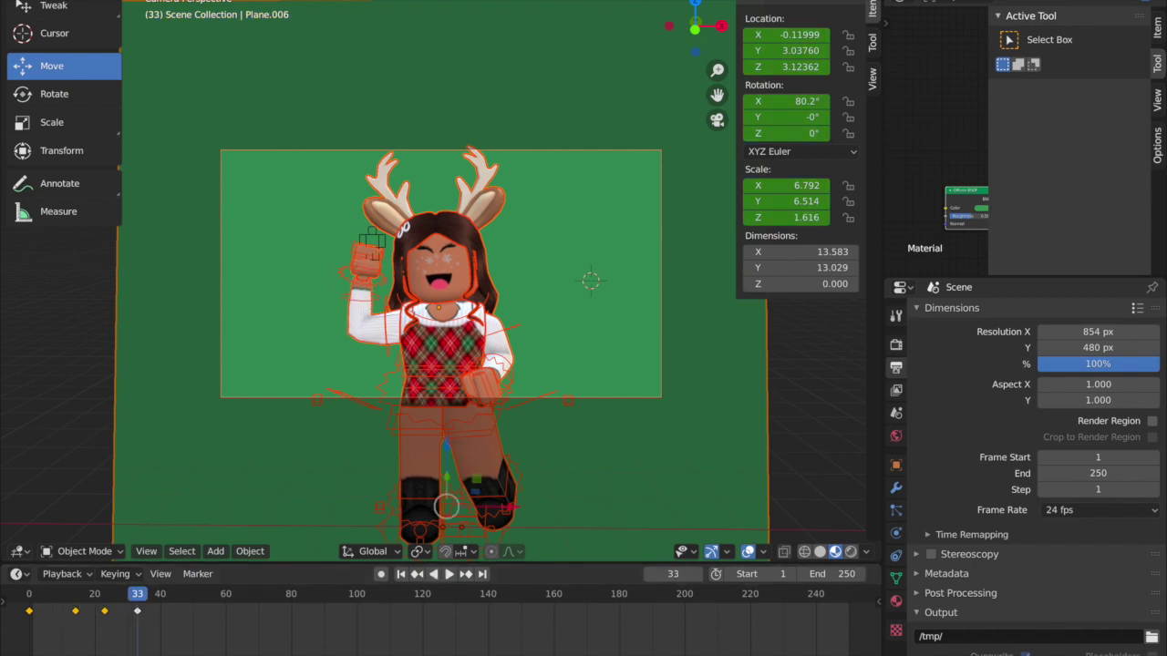
Bring the camera still closer to the avatar at frame 33 and insert a LocRotScale keyframe for all scene objects
{"action": "scroll", "coordinate": [395, 262], "scroll_direction": "up", "scroll_amount": 3}
{"action": "middle_click_drag", "start_coordinate": [437, 283], "coordinate": [438, 273], "text": "shift"}
{"action": "key", "text": "i"}
{"action": "left_click", "coordinate": [441, 279]}
Play the animation from frame 0 to review the camera moving in with the wave
{"action": "left_click_drag", "start_coordinate": [117, 597], "coordinate": [25, 599]}
{"action": "key", "text": "space"}
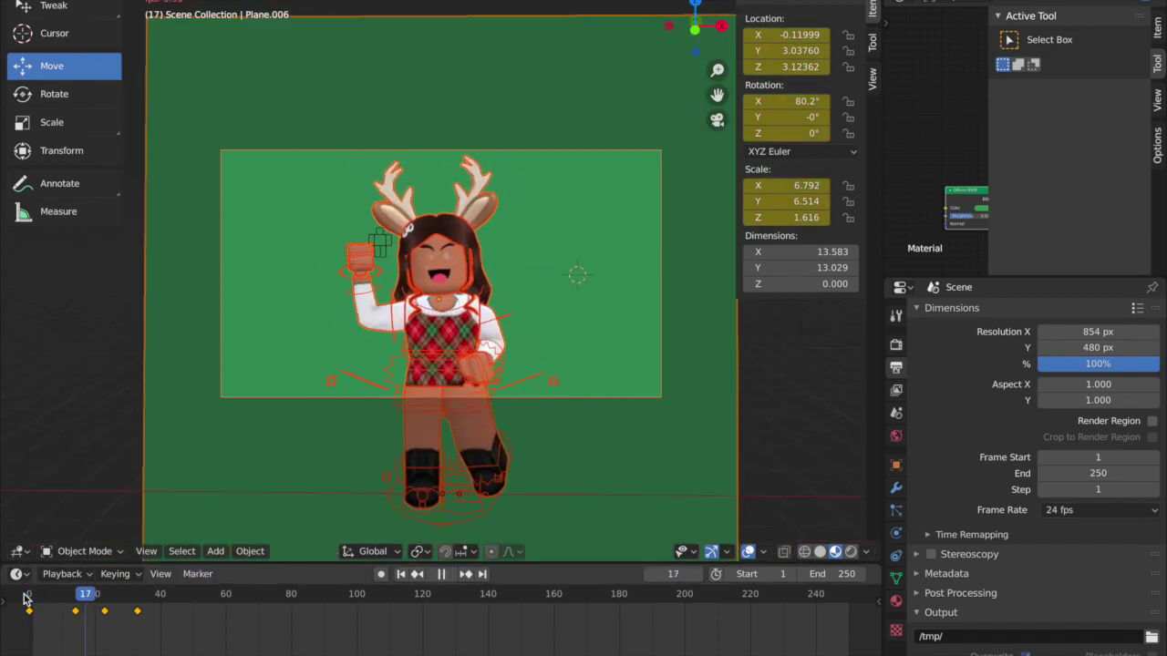
{"action": "key", "text": "space"}
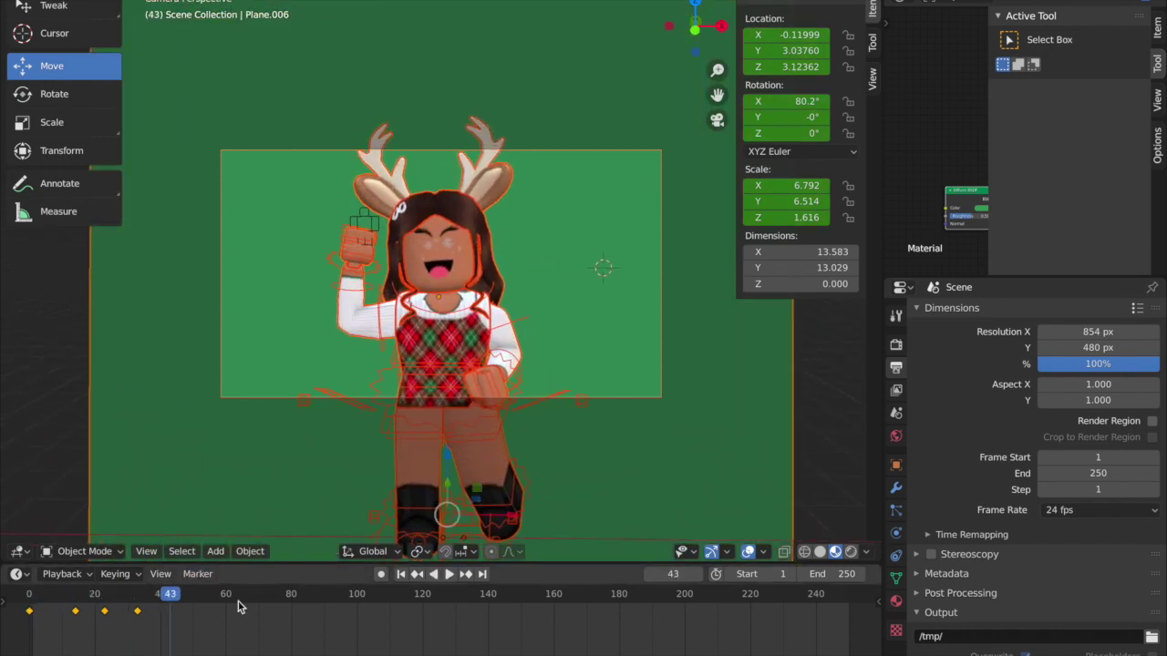
Return to the last keyframe at frame 33 and set the animation's end frame to 34
{"action": "left_click_drag", "start_coordinate": [169, 597], "coordinate": [142, 598]}
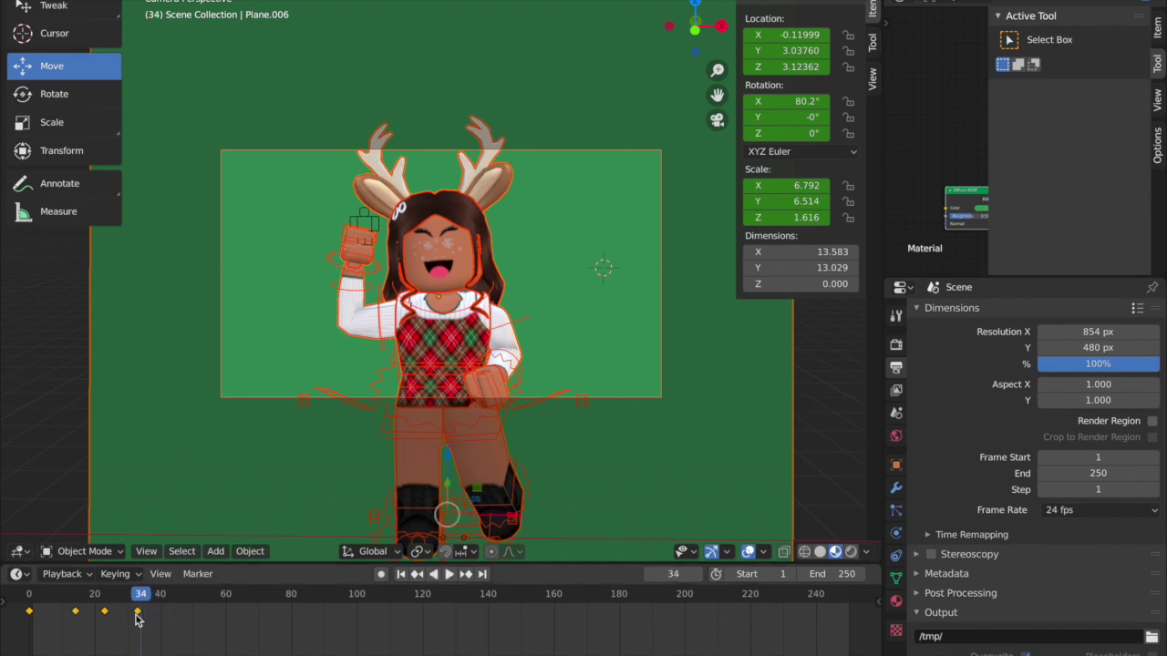
{"action": "left_click_drag", "start_coordinate": [142, 595], "coordinate": [138, 596]}
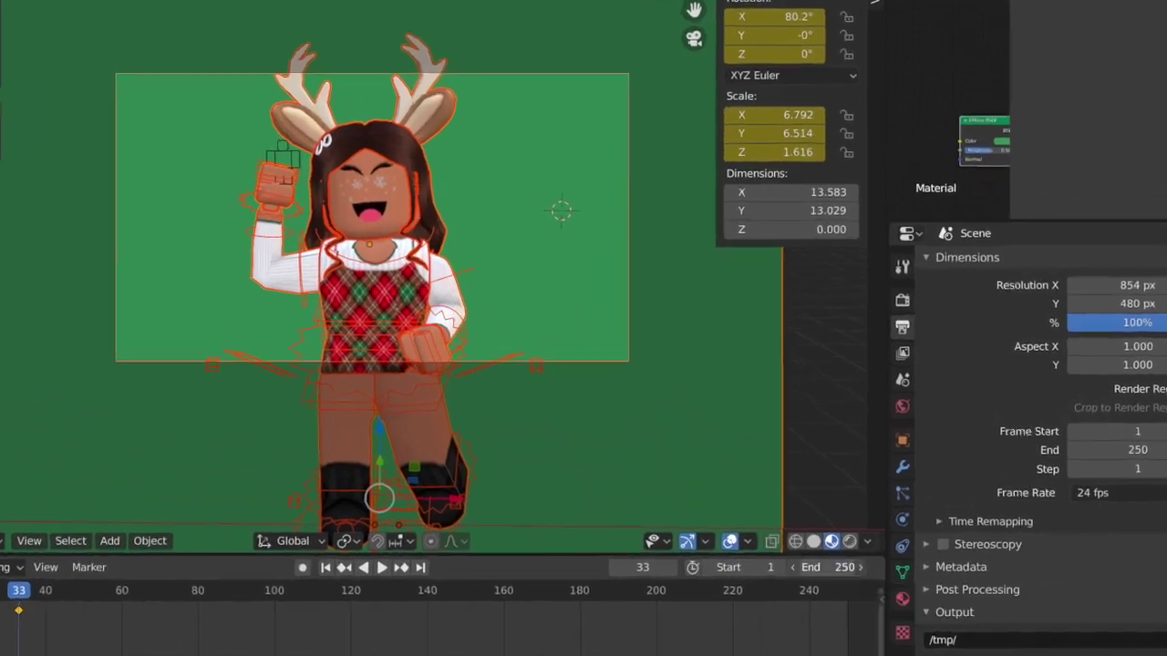
{"action": "left_click", "coordinate": [852, 567]}
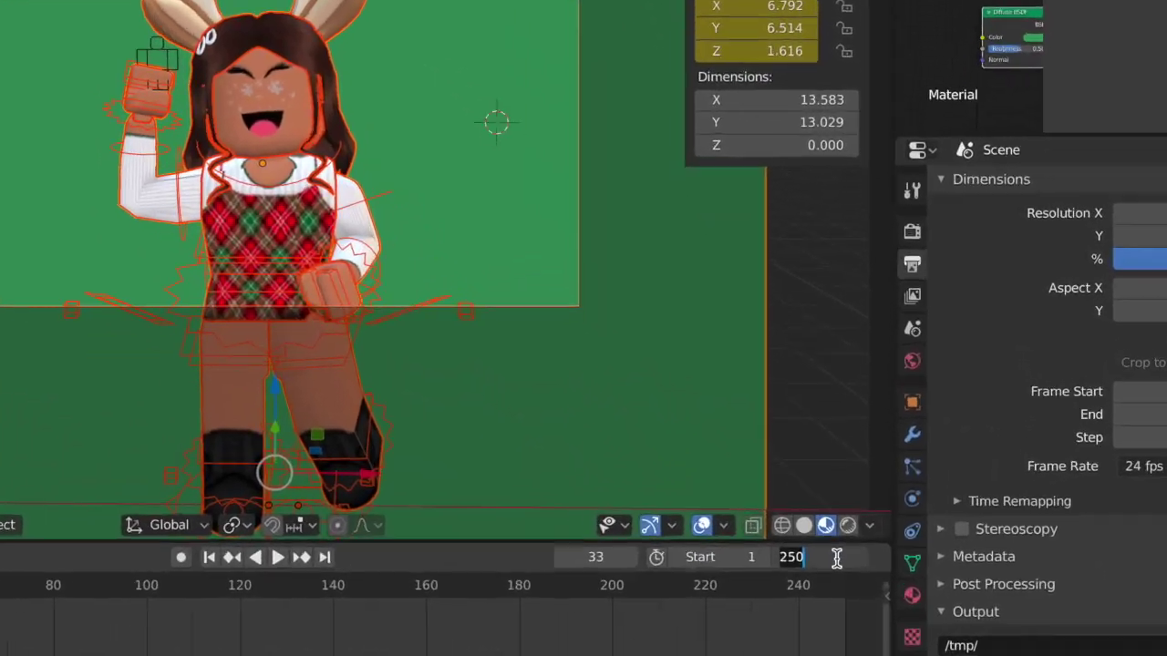
{"action": "type", "text": "34"}
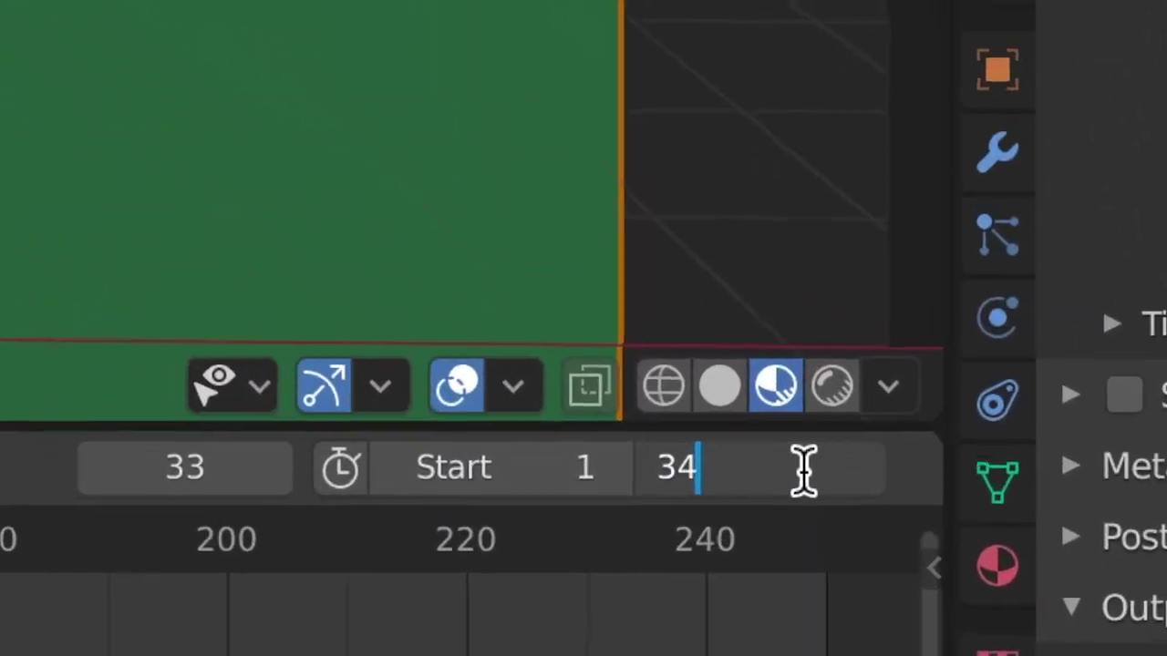
{"action": "key", "text": "Return"}
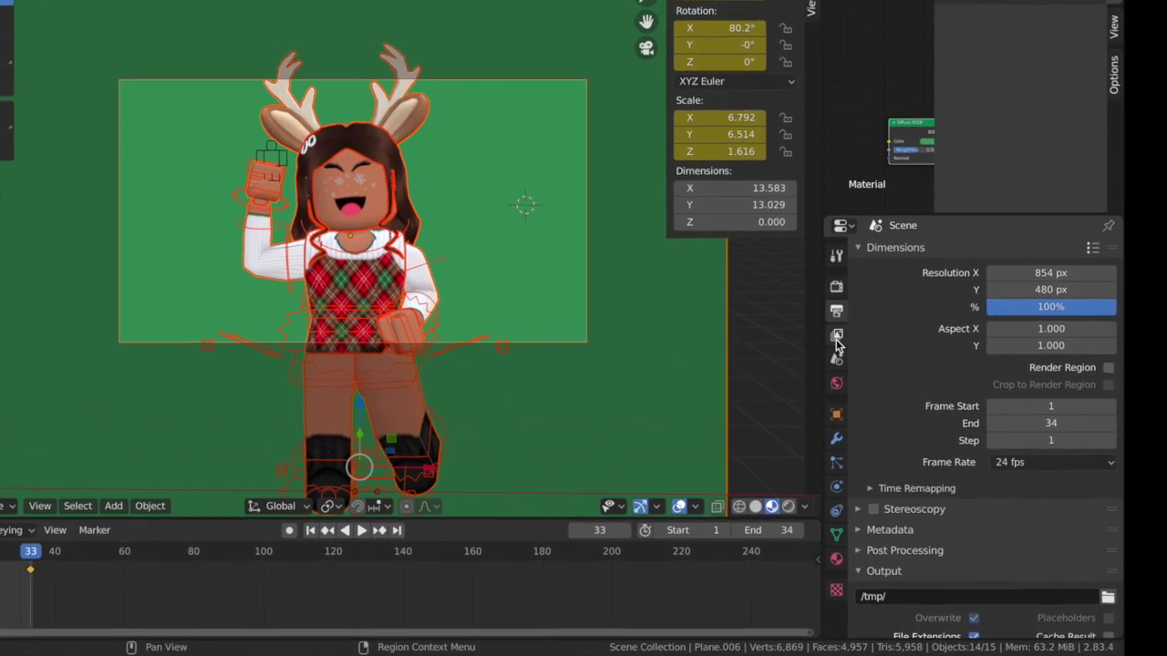
Enable Denoising for the scene's render layer
{"action": "left_click", "coordinate": [837, 336]}
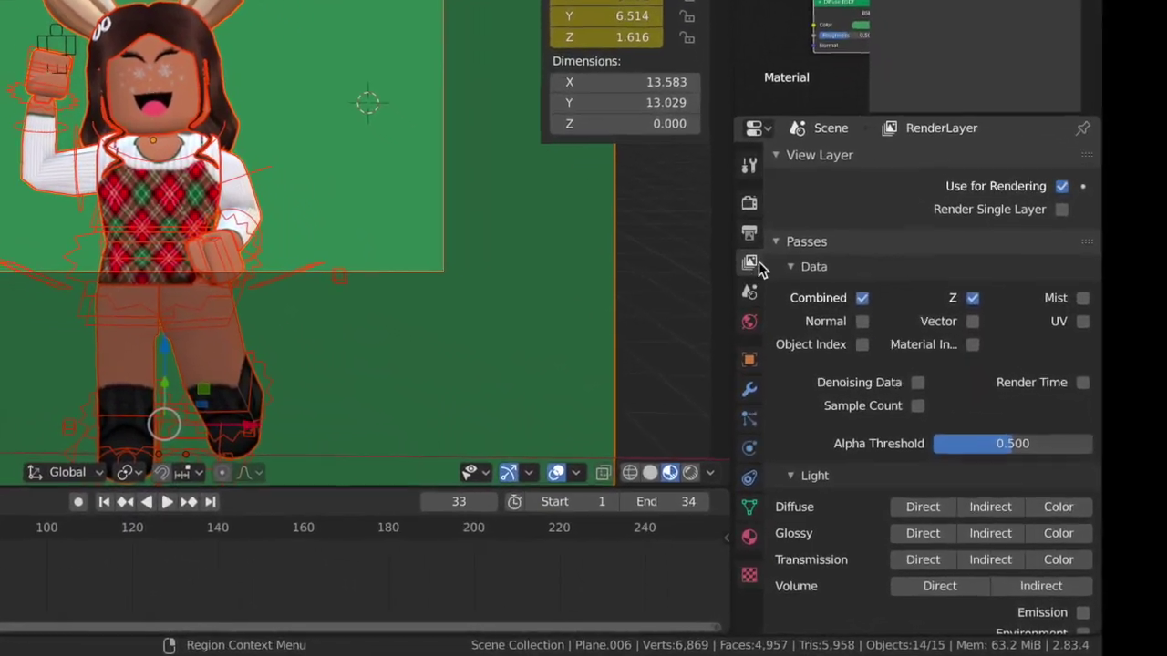
{"action": "scroll", "coordinate": [808, 309], "scroll_direction": "down", "scroll_amount": 8}
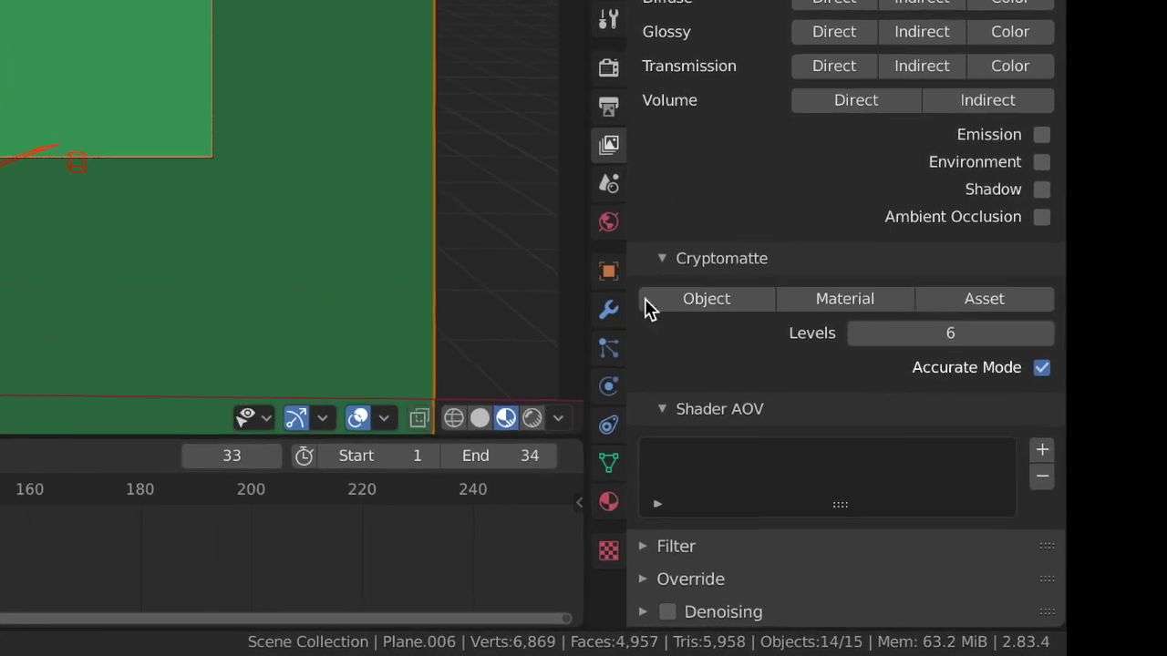
{"action": "left_click", "coordinate": [667, 612]}
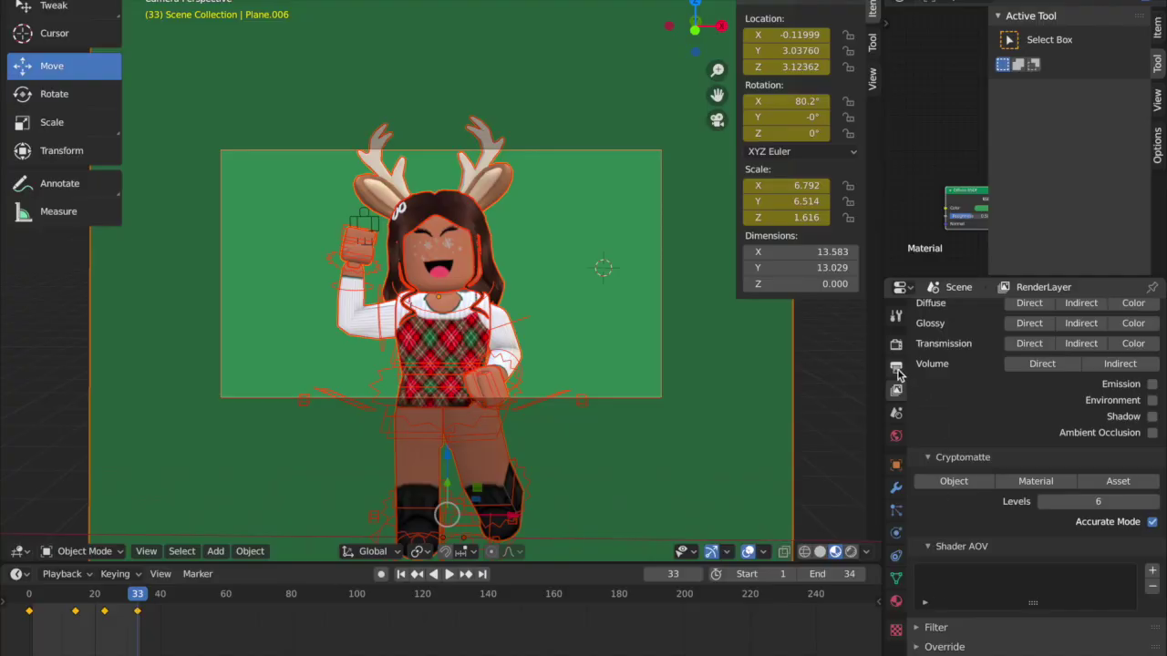
Set the render output's file format to AVI Raw
{"action": "left_click", "coordinate": [897, 367]}
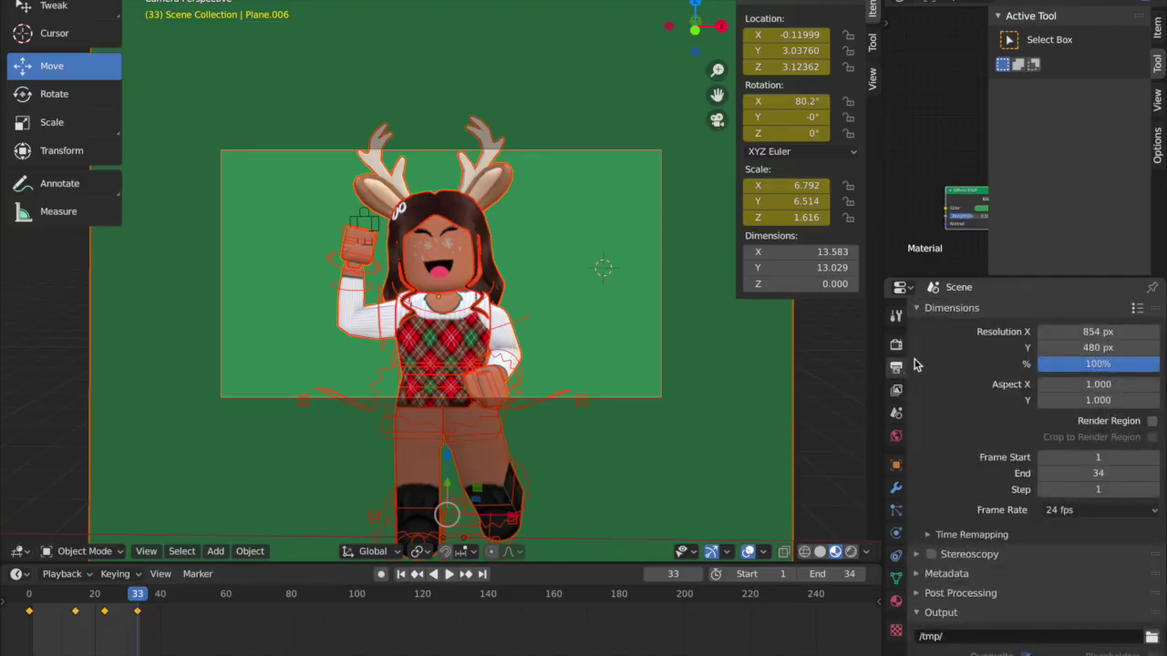
{"action": "scroll", "coordinate": [991, 520], "scroll_direction": "down", "scroll_amount": 2}
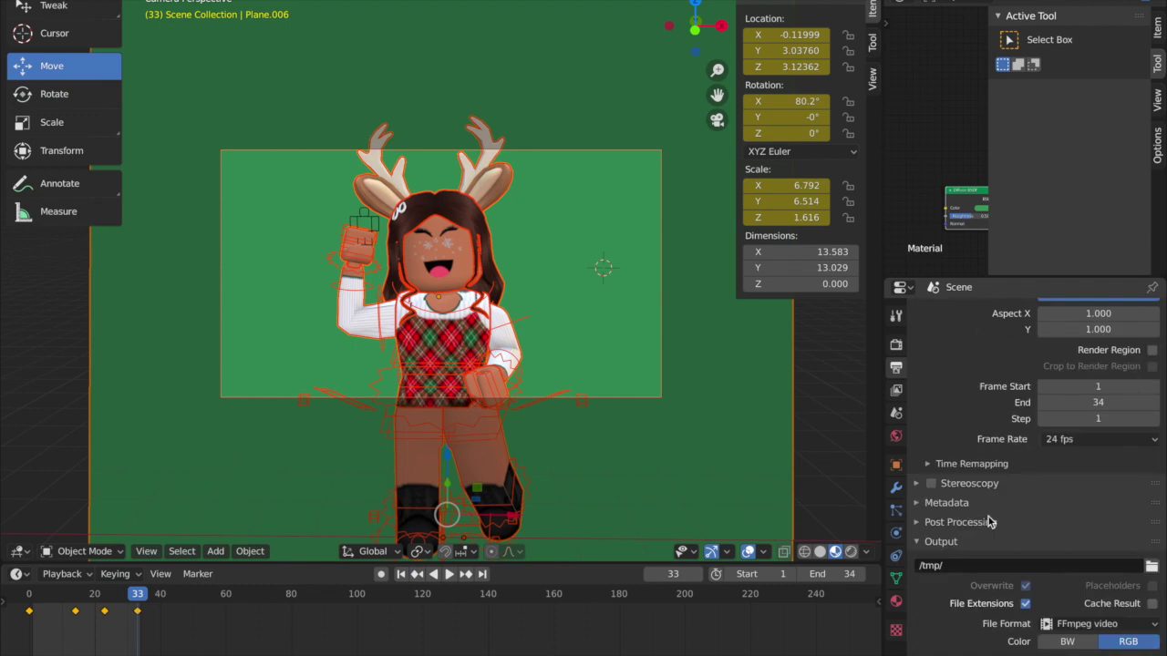
{"action": "left_click", "coordinate": [1103, 626]}
{"action": "left_click", "coordinate": [1093, 519]}
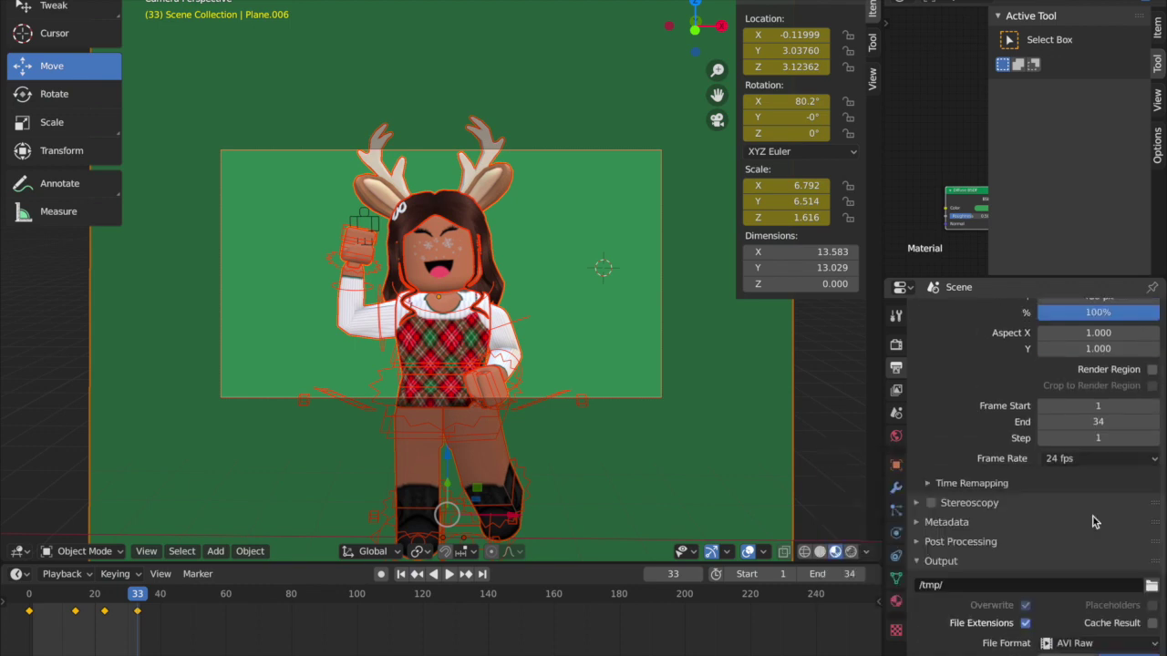
Set the render output to a file named "example christmas intro" in the Desktop folder
{"action": "left_click", "coordinate": [1151, 587]}
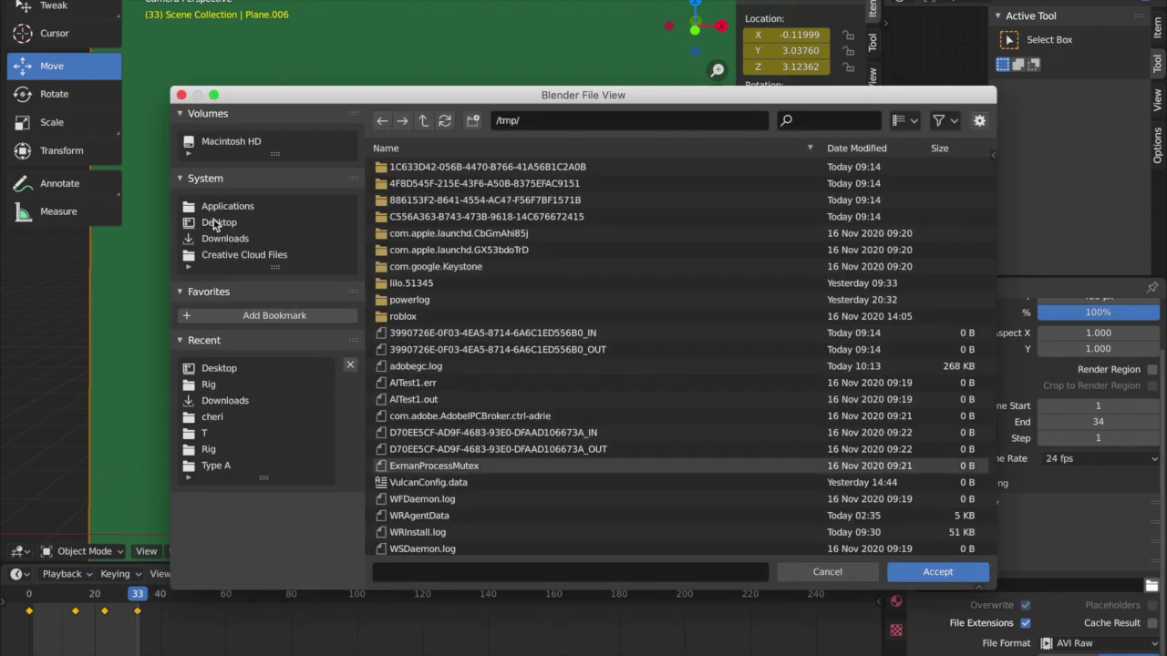
{"action": "left_click", "coordinate": [217, 224]}
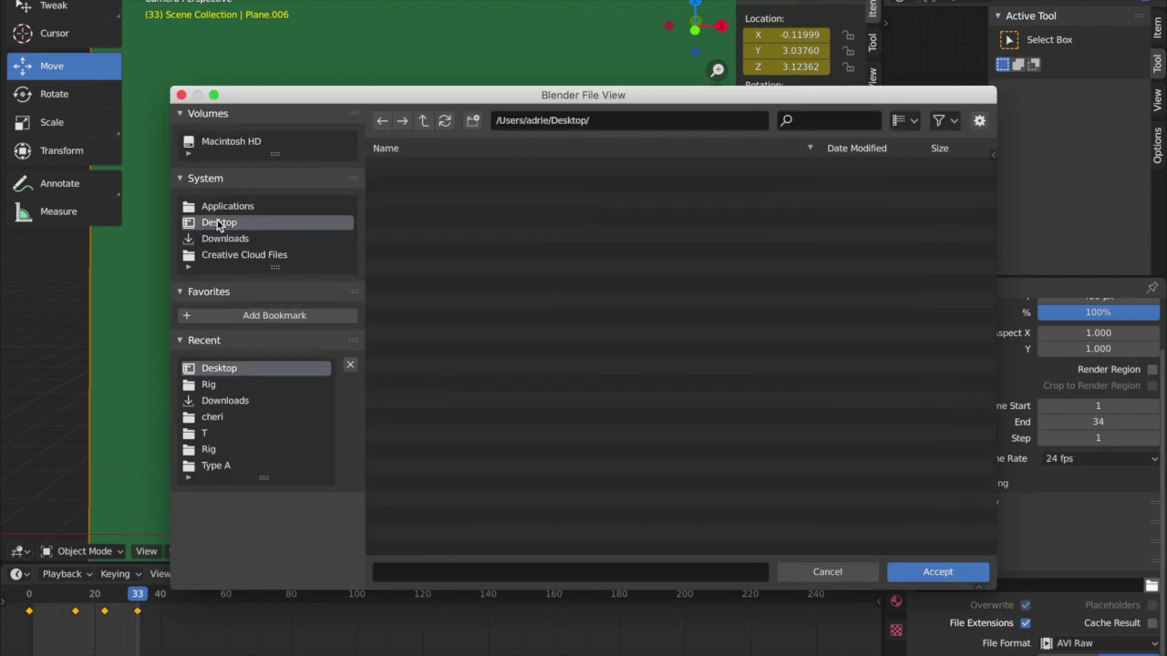
{"action": "left_click", "coordinate": [453, 573]}
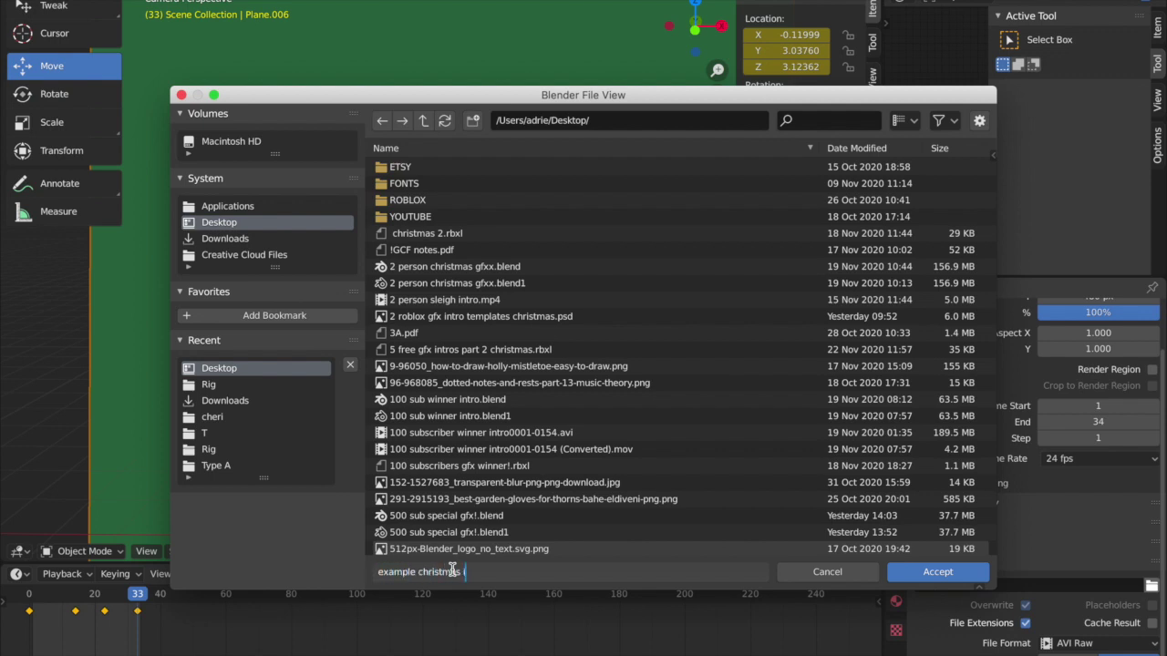
{"action": "left_click", "coordinate": [974, 576]}
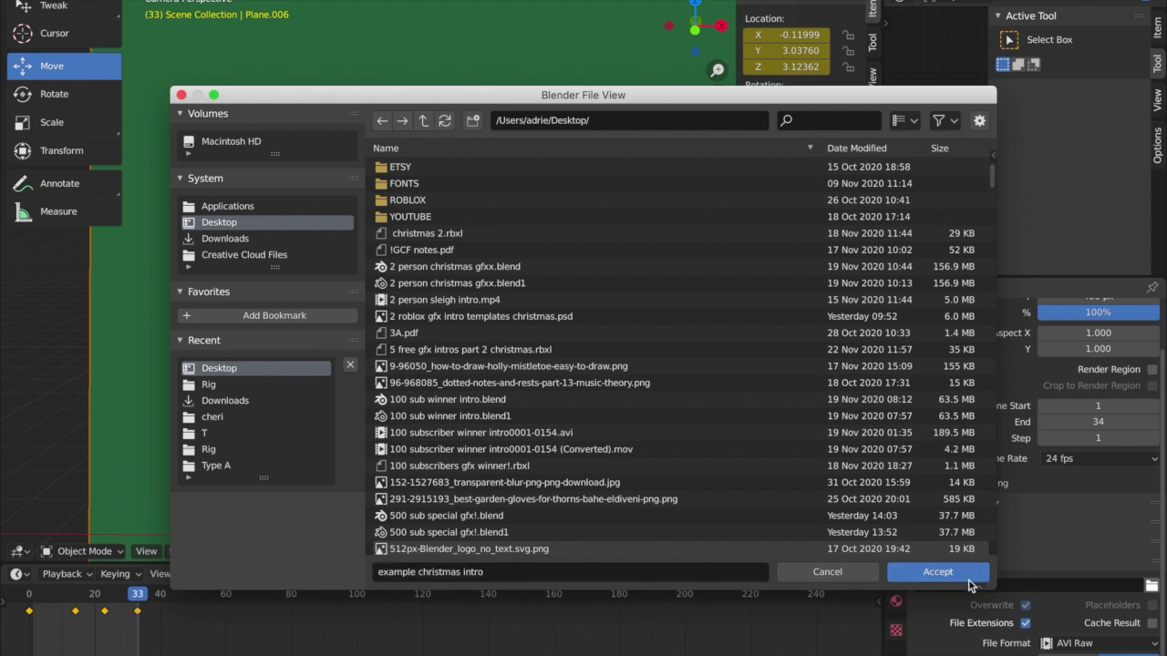
{"action": "left_click", "coordinate": [957, 580]}
Switch the viewport to rendered shading and enable Ambient Occlusion for the world
{"action": "left_click", "coordinate": [896, 437]}
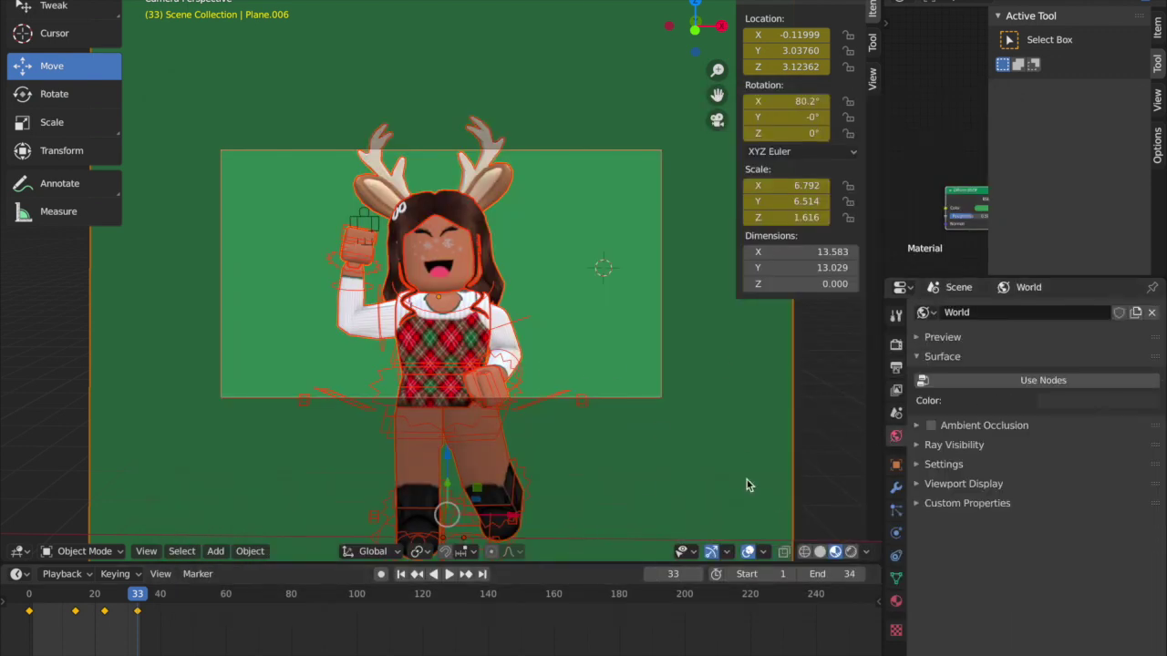
{"action": "left_click", "coordinate": [852, 553]}
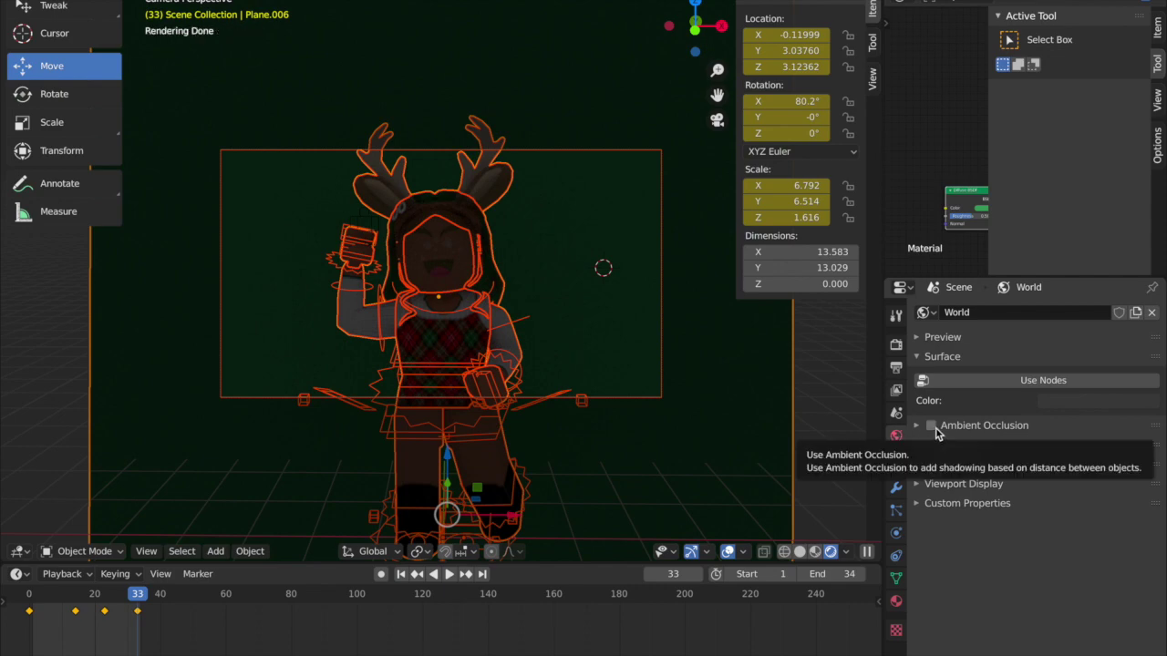
{"action": "left_click", "coordinate": [931, 426]}
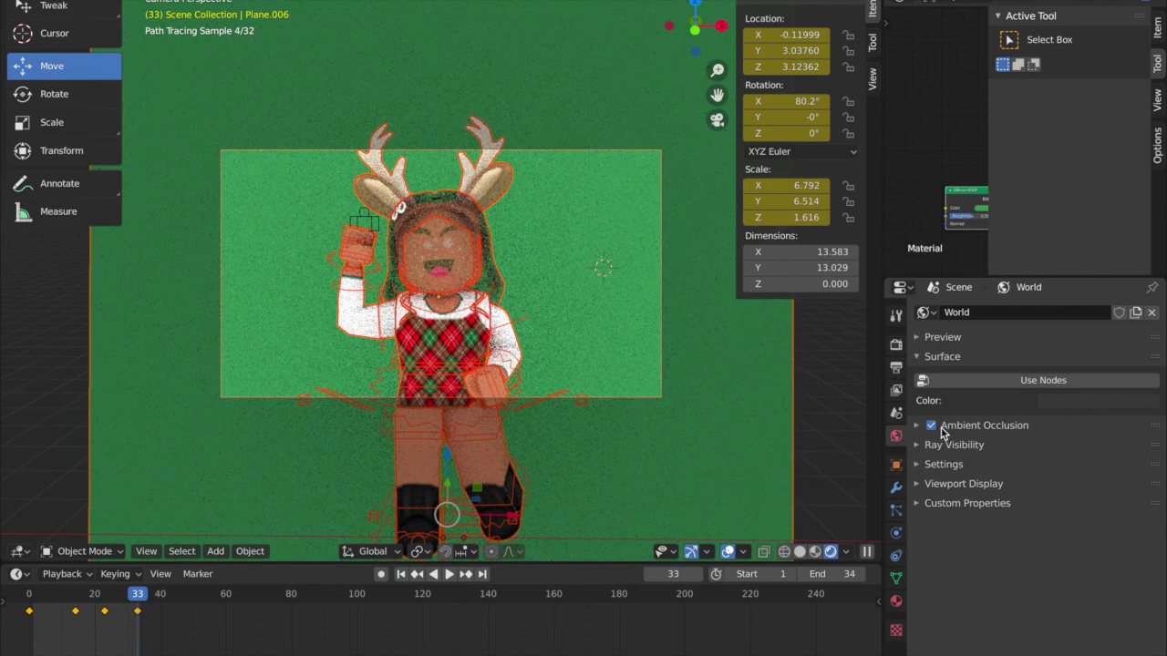
Change the surface shader of the avatar's head material to Diffuse BSDF
{"action": "left_click", "coordinate": [451, 252]}
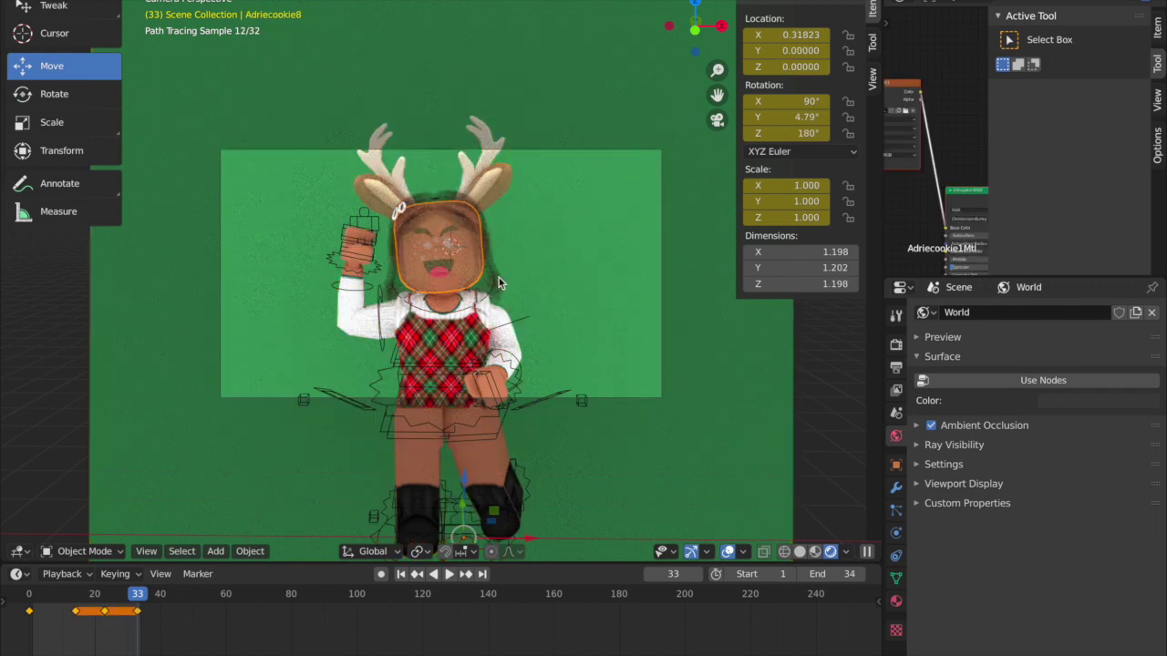
{"action": "left_click", "coordinate": [896, 600]}
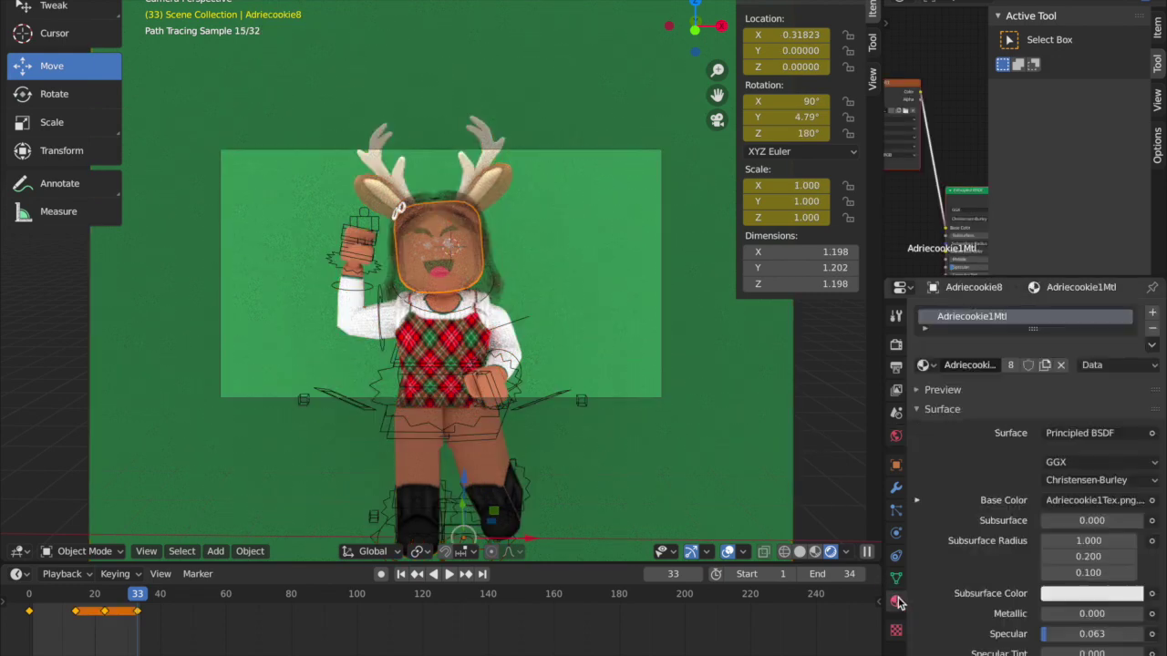
{"action": "left_click", "coordinate": [1085, 434]}
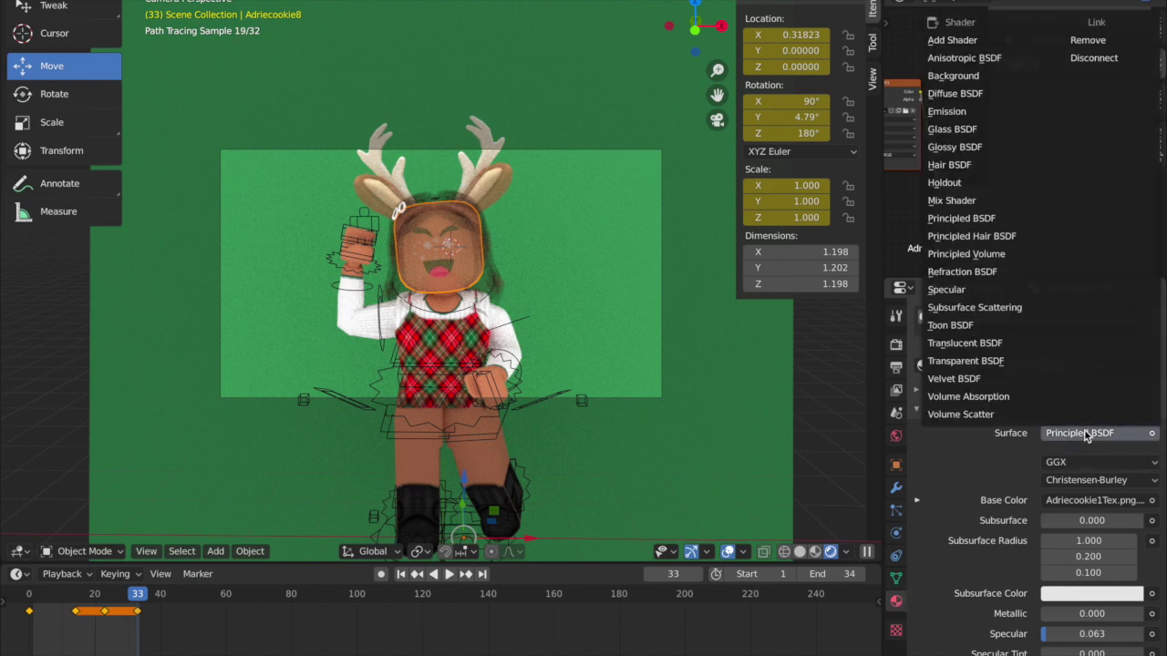
{"action": "left_click", "coordinate": [961, 93]}
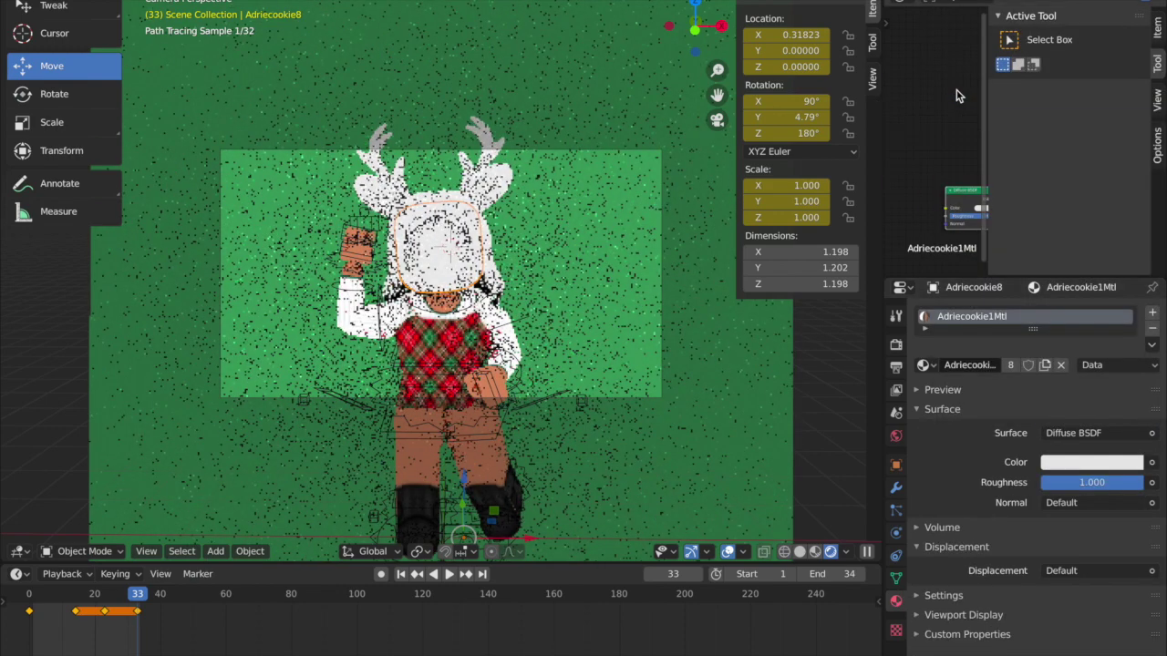
Give the head material's color an Image Texture using Adriecookie1Tex.png from the Desktop folder
{"action": "left_click", "coordinate": [1151, 463]}
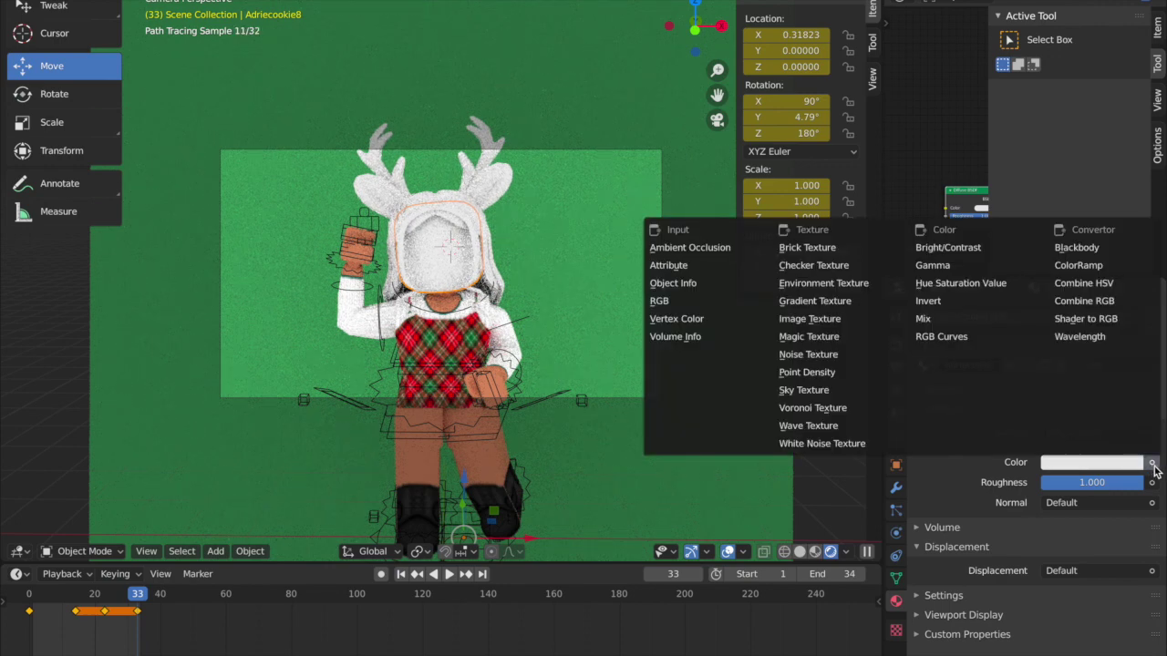
{"action": "left_click", "coordinate": [1149, 463]}
{"action": "left_click", "coordinate": [810, 319]}
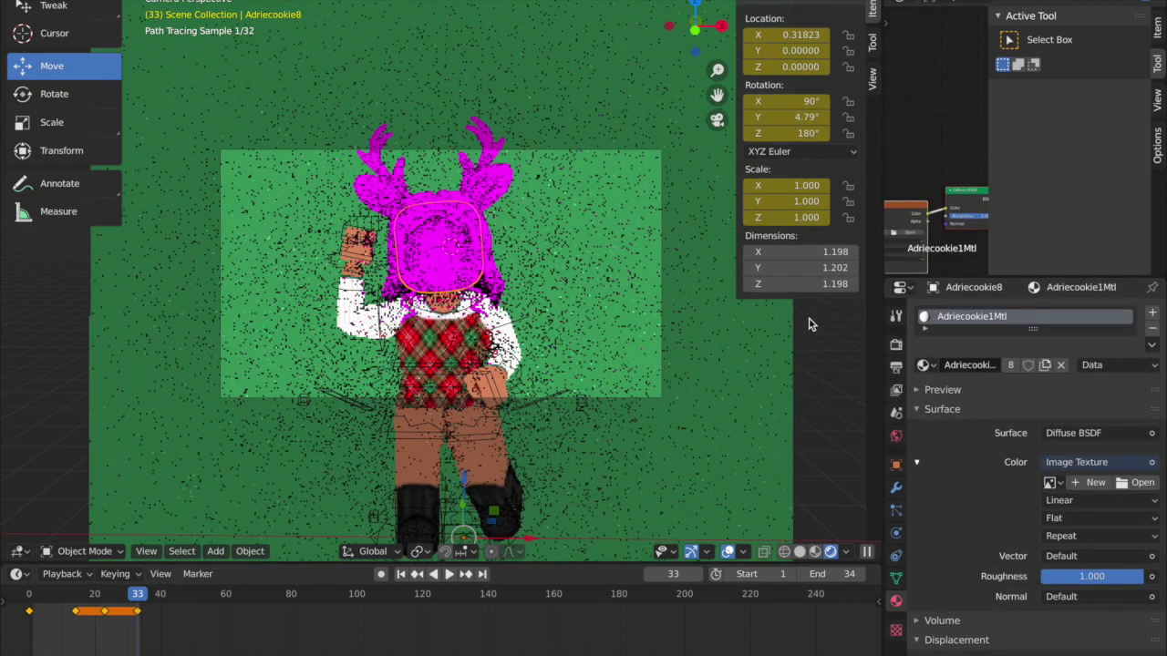
{"action": "left_click", "coordinate": [1140, 483]}
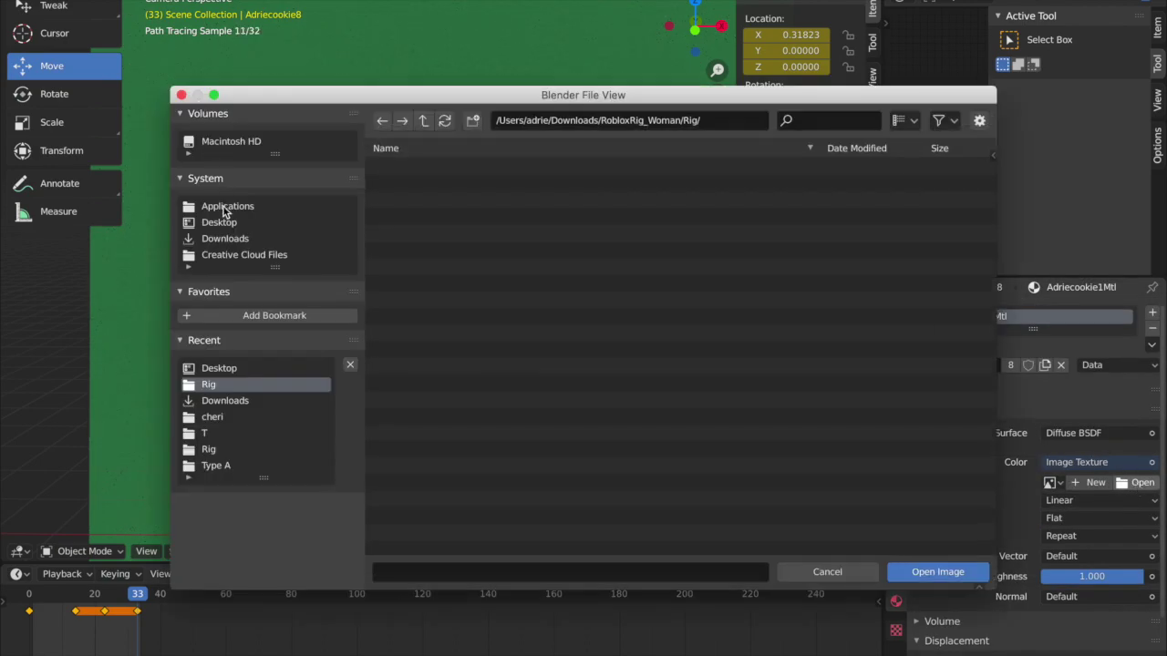
{"action": "left_click", "coordinate": [219, 223]}
{"action": "left_click", "coordinate": [809, 120]}
{"action": "type", "text": "adr"}
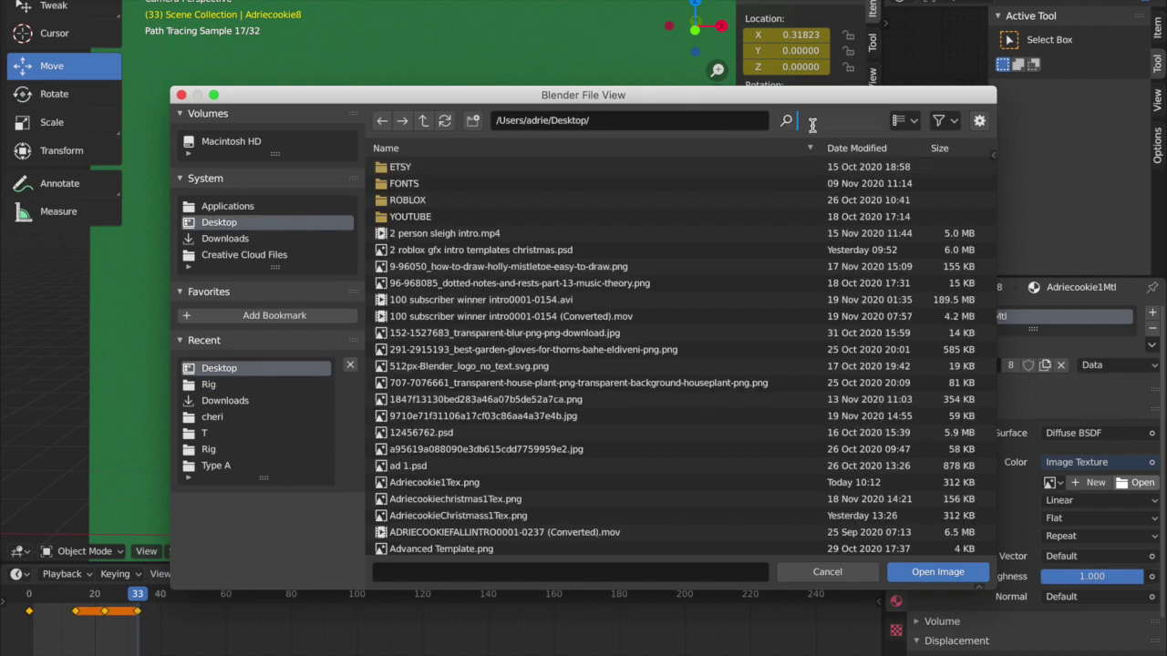
{"action": "type", "text": "ie"}
{"action": "key", "text": "Return"}
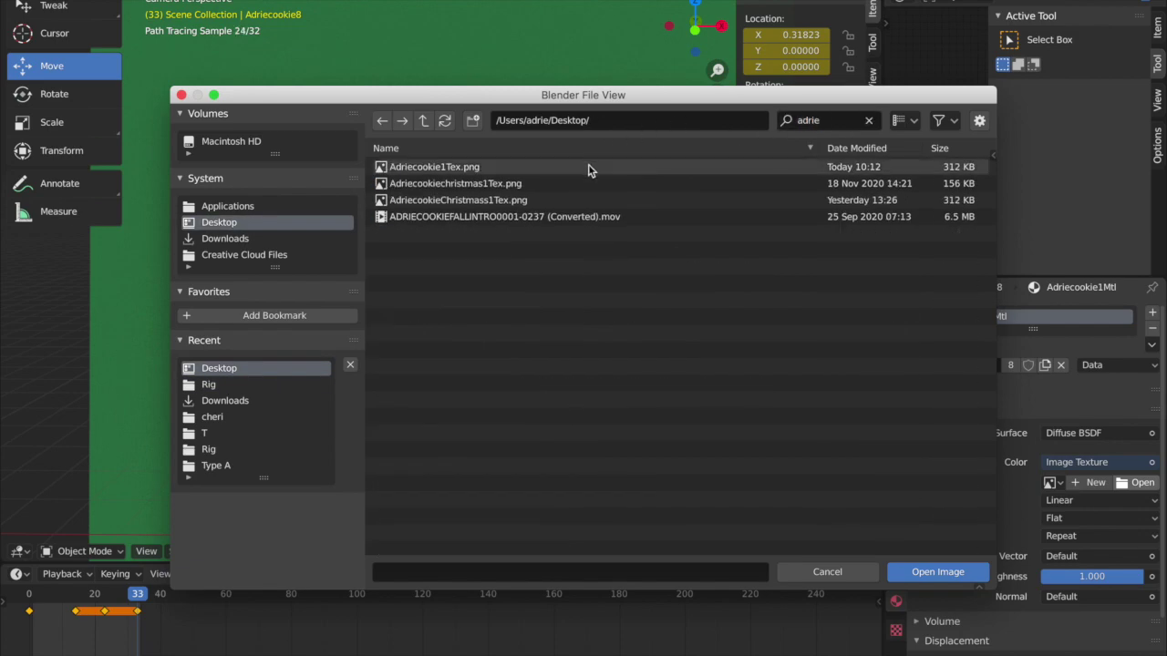
{"action": "double_click", "coordinate": [588, 167]}
Switch the render engine to Eevee and enable Ambient Occlusion in its render settings
{"action": "left_click", "coordinate": [897, 347]}
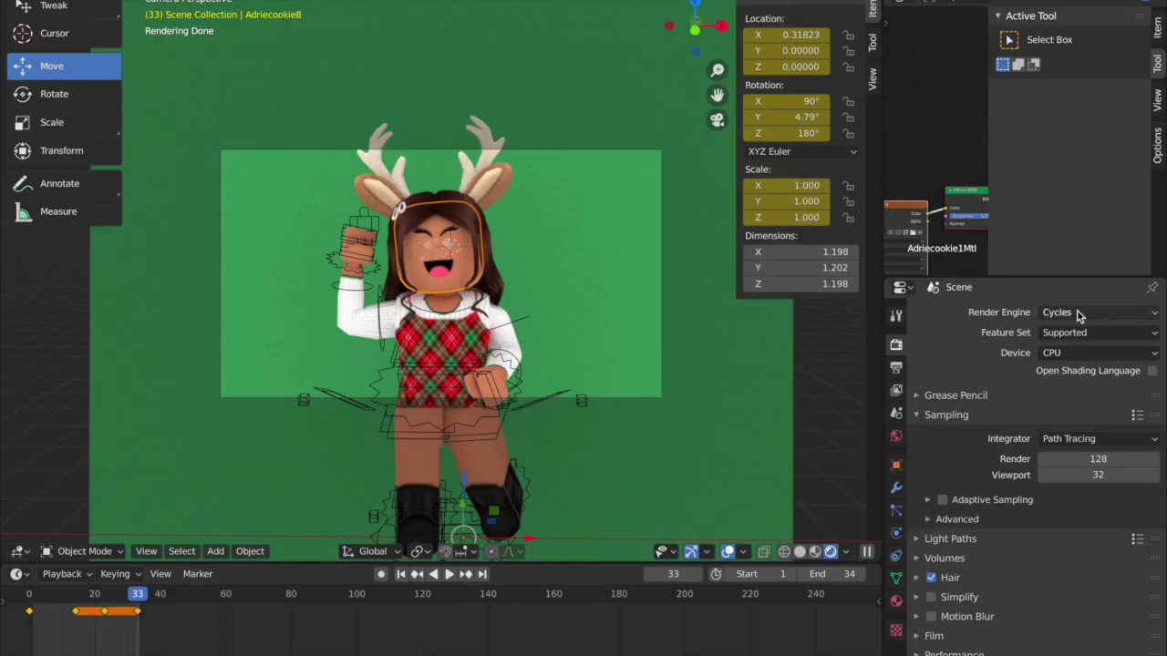
{"action": "left_click", "coordinate": [1079, 313]}
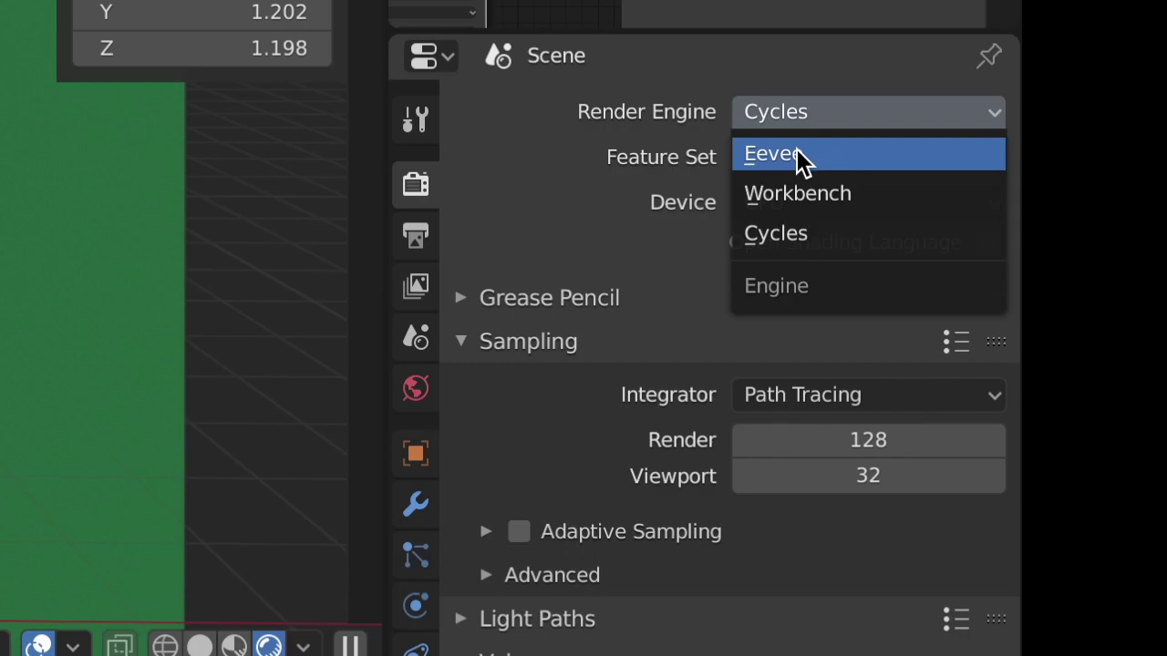
{"action": "left_click", "coordinate": [1068, 333]}
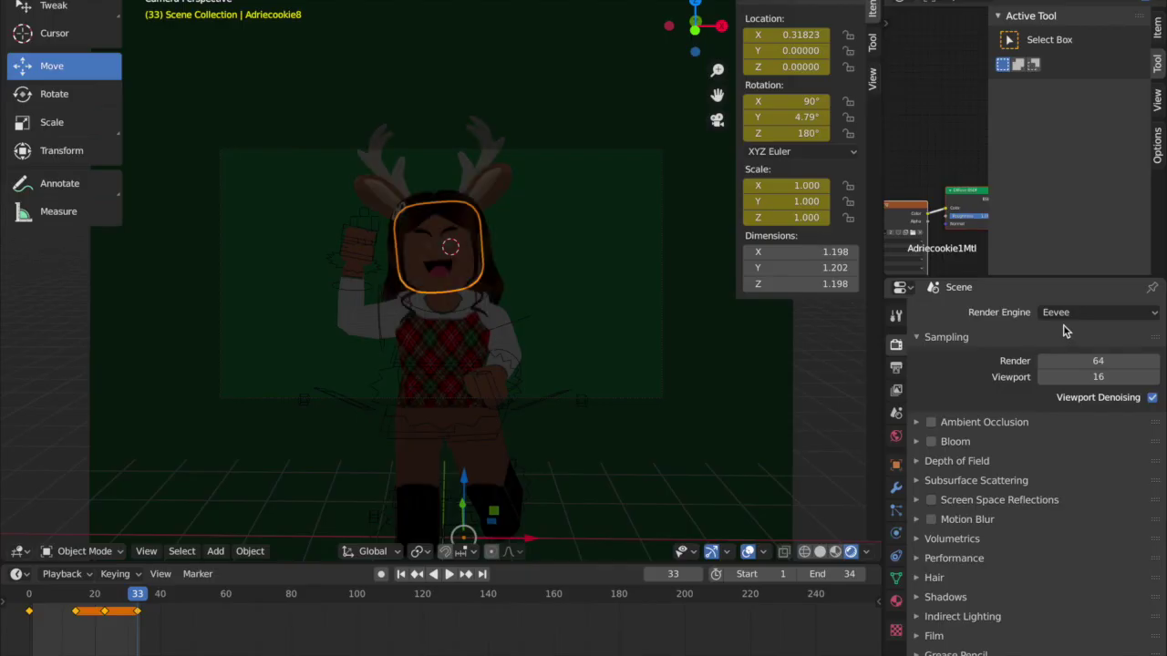
{"action": "left_click", "coordinate": [931, 423]}
{"action": "left_click", "coordinate": [896, 435]}
Add a point light and move it in front of the avatar, to about X 0.11, Y -5.00, Z 4.55
{"action": "left_click", "coordinate": [215, 551]}
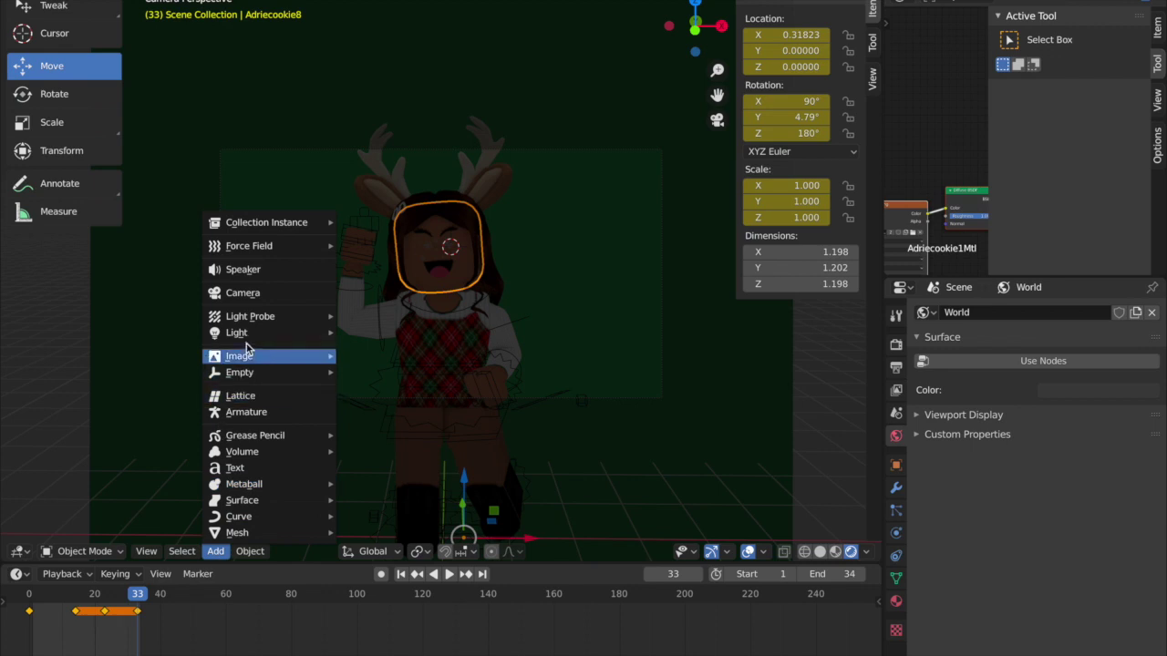
{"action": "mouse_move", "coordinate": [255, 339]}
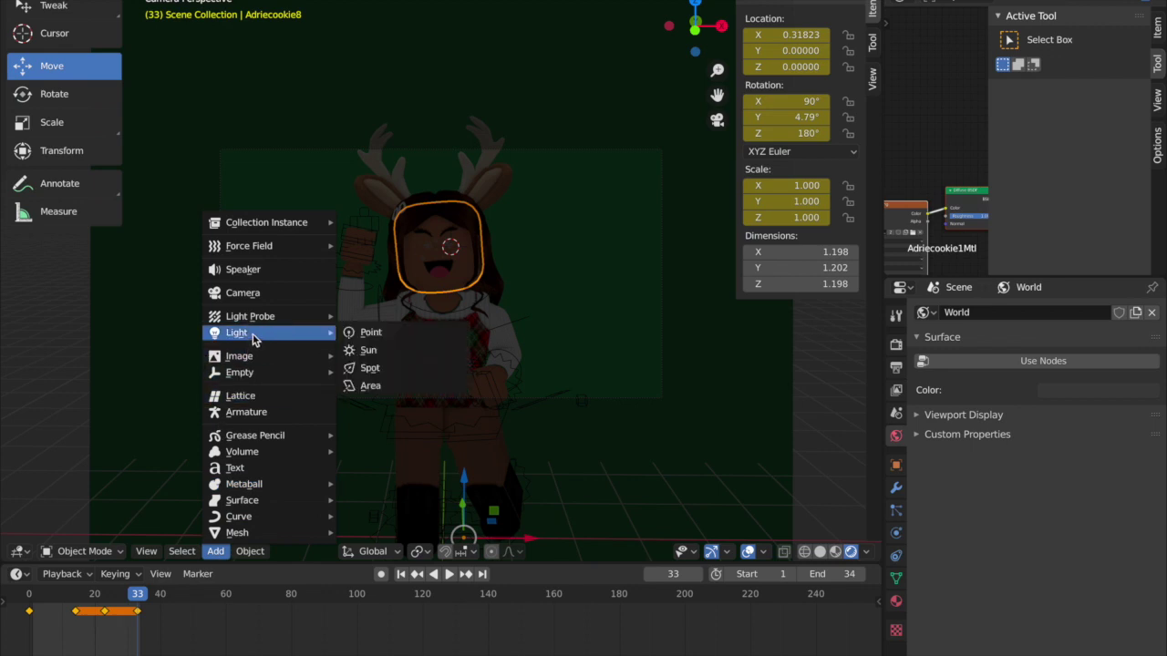
{"action": "left_click", "coordinate": [365, 333]}
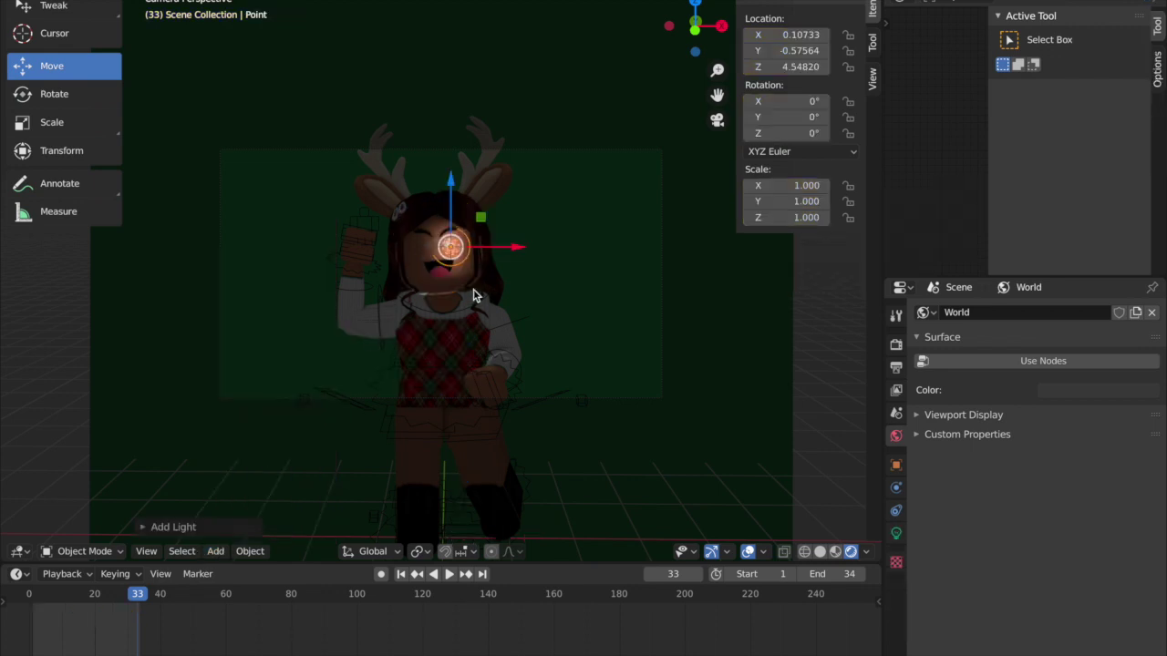
{"action": "key", "text": "g"}
{"action": "key", "text": "x"}
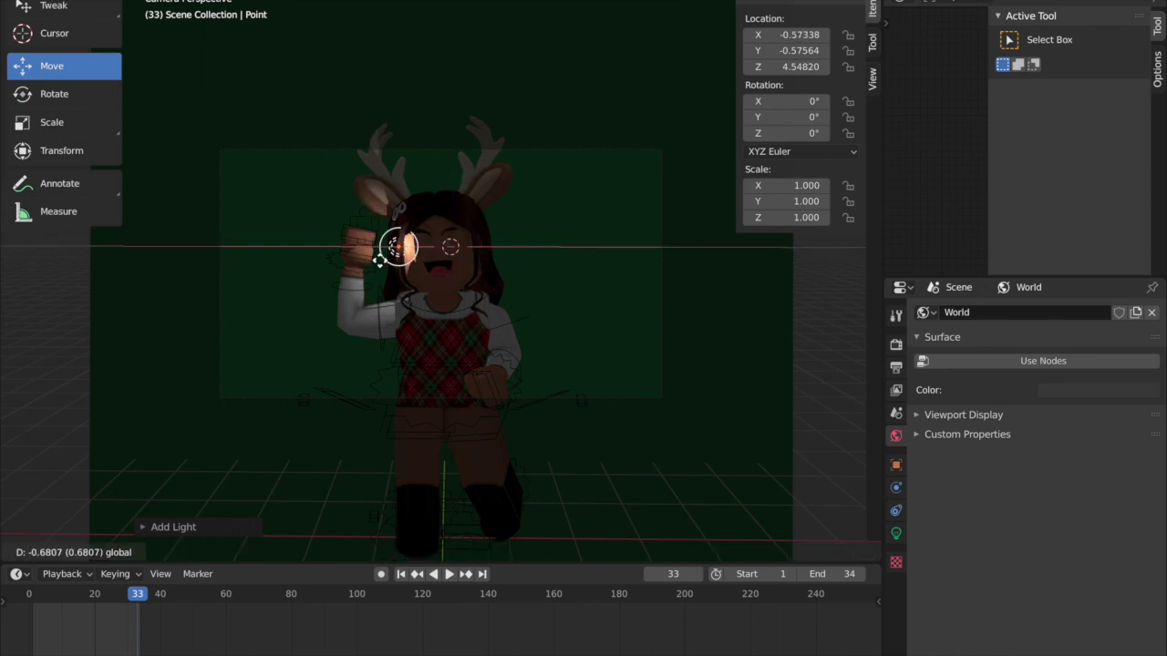
{"action": "left_click", "coordinate": [372, 244]}
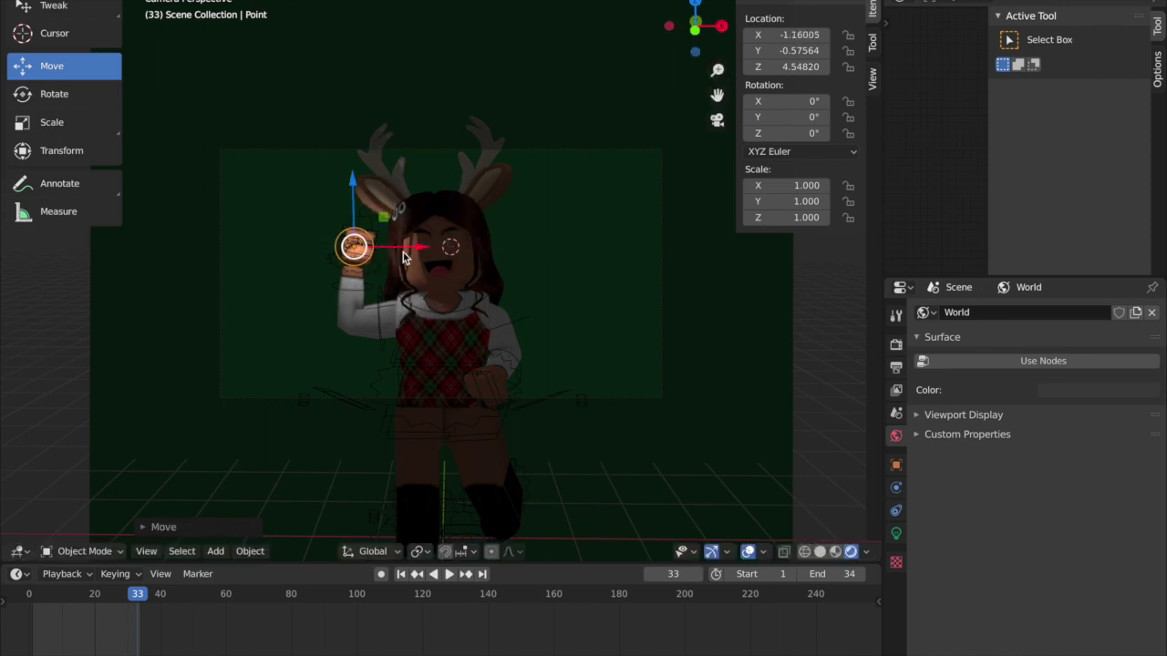
{"action": "key", "text": "g"}
{"action": "key", "text": "x"}
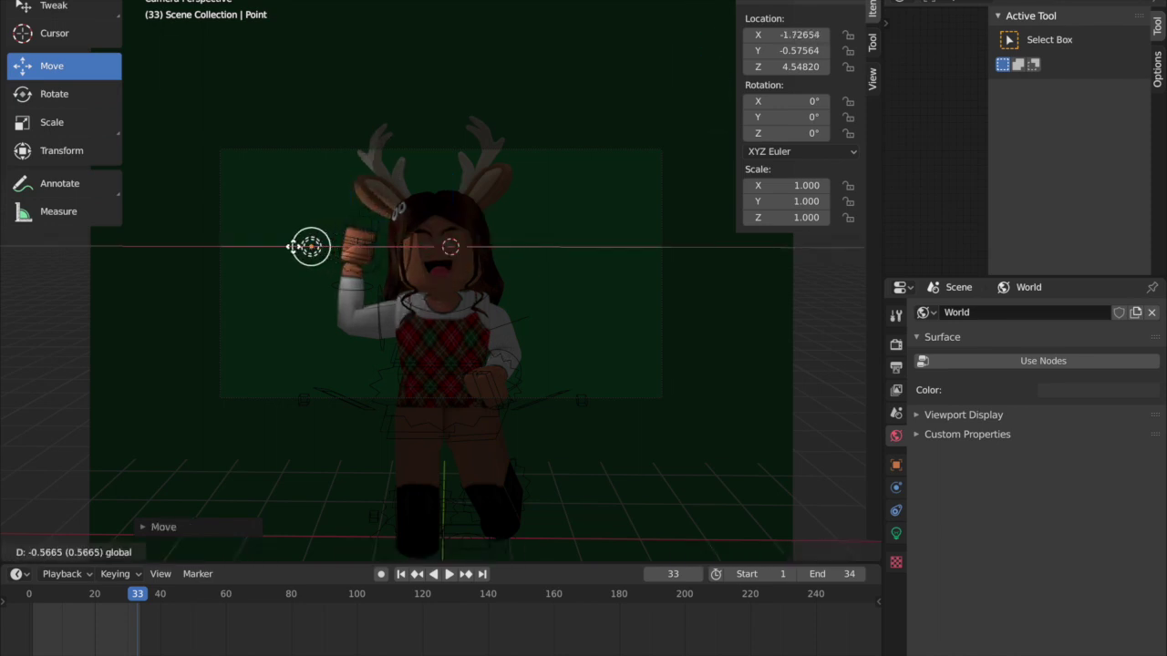
{"action": "left_click", "coordinate": [303, 244]}
{"action": "left_click_drag", "start_coordinate": [286, 249], "coordinate": [513, 365]}
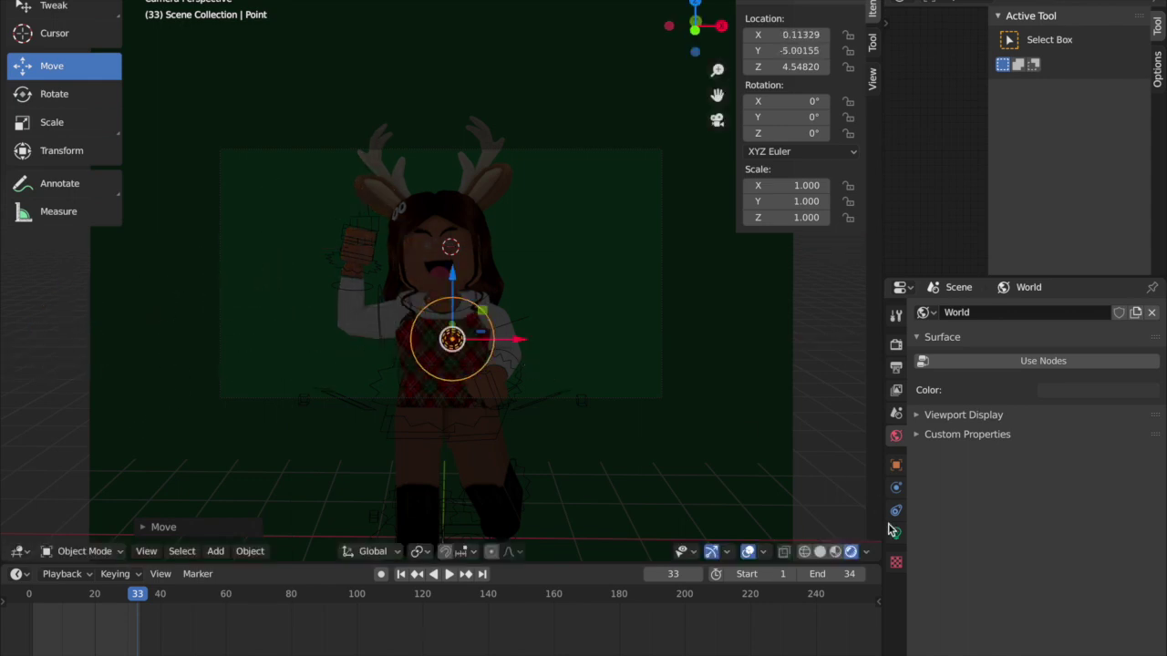
Set the point light's power to 500
{"action": "left_click", "coordinate": [896, 535]}
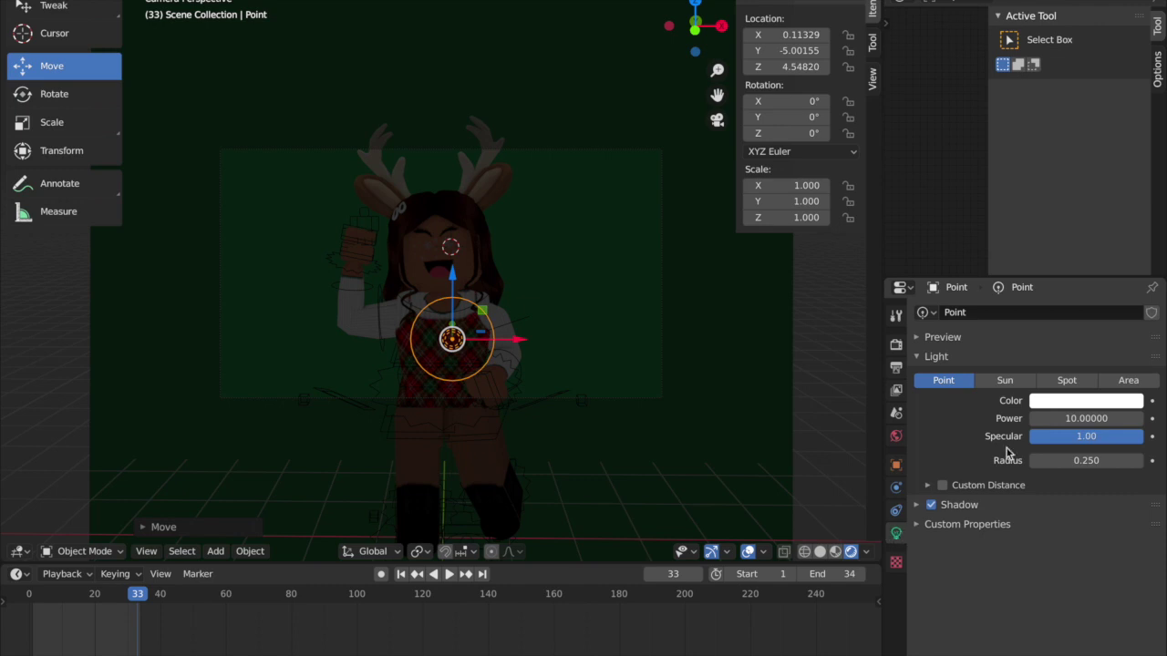
{"action": "left_click", "coordinate": [1087, 421]}
{"action": "key", "text": "BackSpace"}
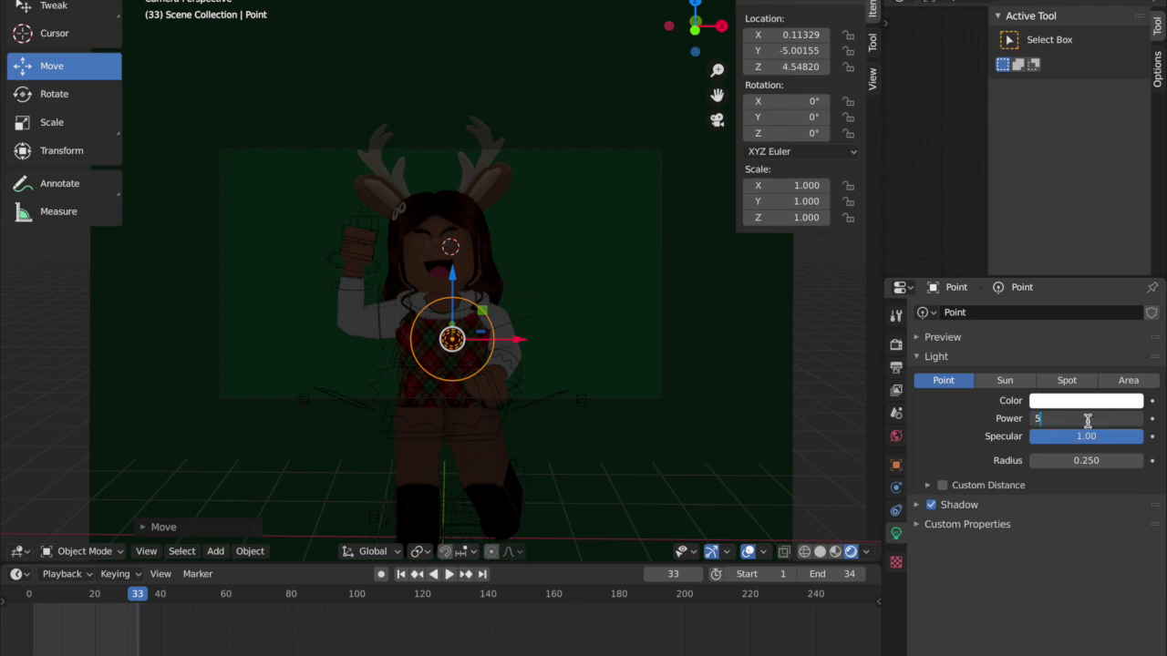
{"action": "key", "text": "Return"}
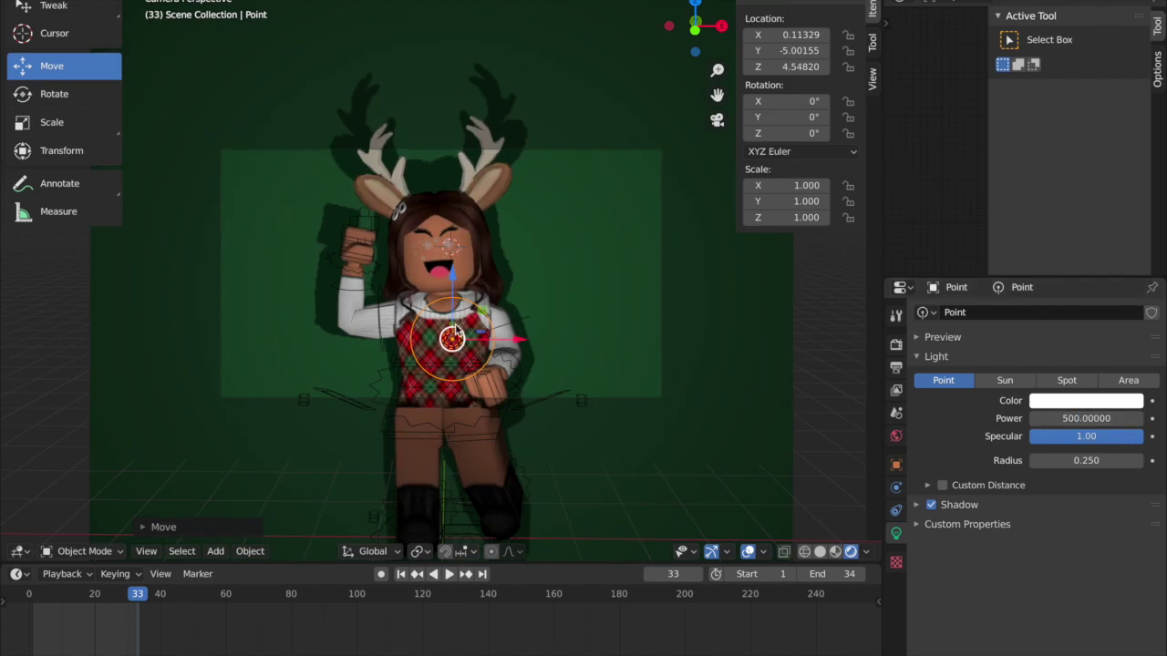
Move the point light up in front of the avatar's face, to about X 0.06, Y -5.69, Z 5.20
{"action": "key", "text": "g"}
{"action": "left_click_drag", "start_coordinate": [415, 400], "coordinate": [423, 174]}
{"action": "left_click_drag", "start_coordinate": [458, 247], "coordinate": [508, 246]}
Tint the point light a warm peach color and set its power to 1000
{"action": "left_click", "coordinate": [1085, 400]}
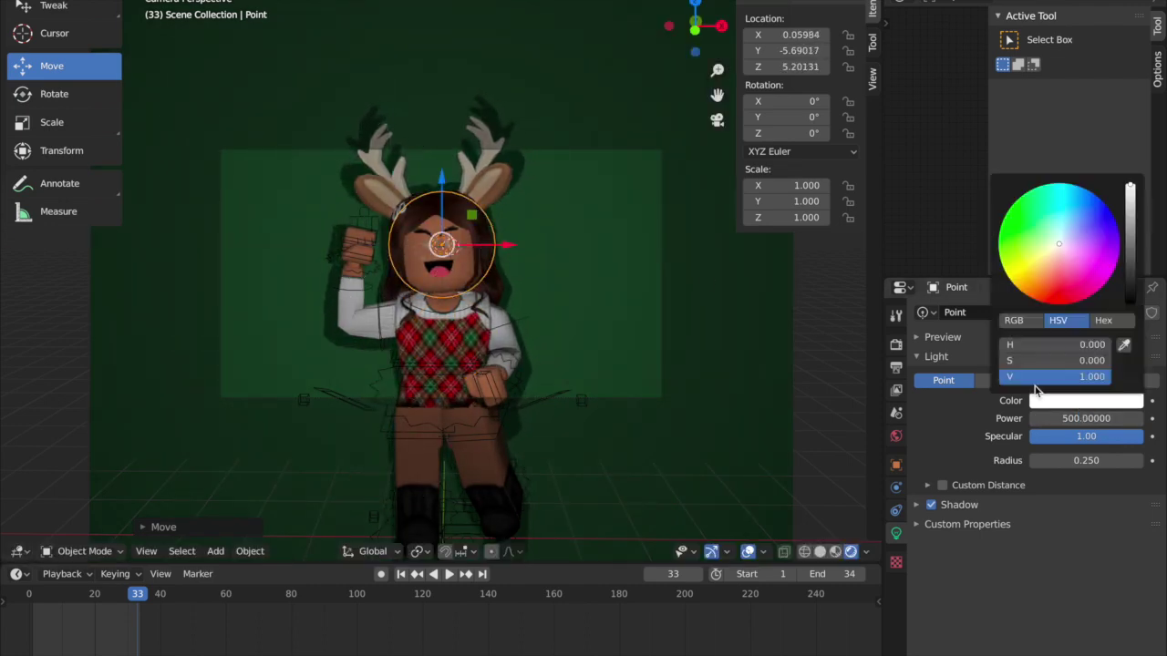
{"action": "left_click_drag", "start_coordinate": [1074, 294], "coordinate": [1054, 259]}
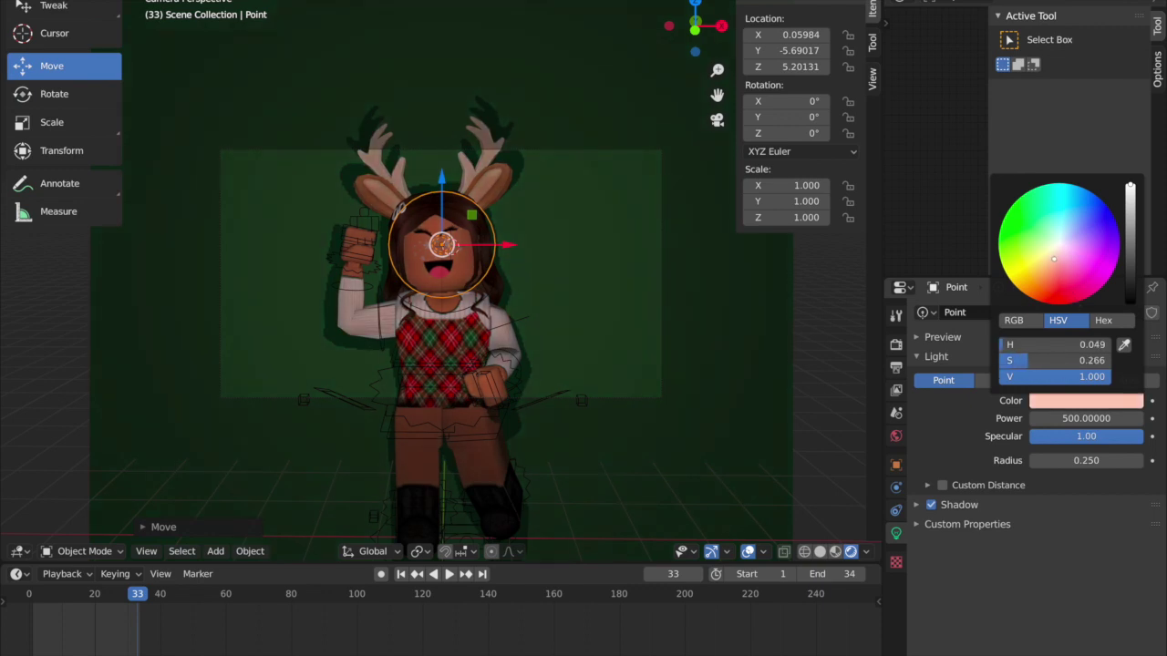
{"action": "left_click", "coordinate": [1077, 419]}
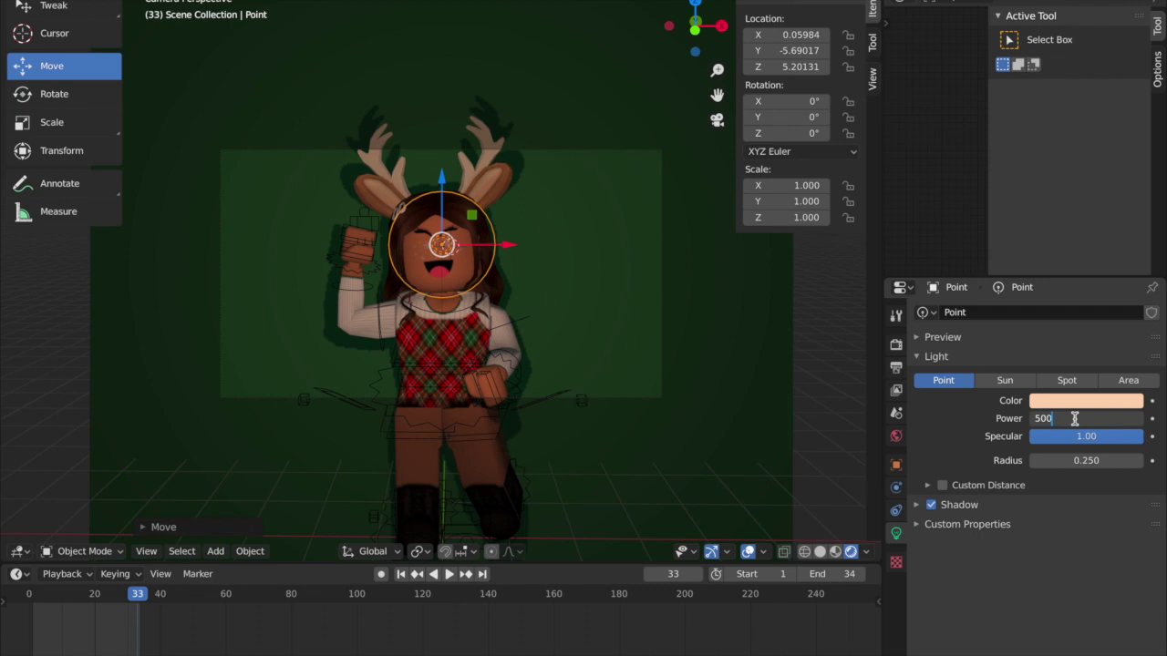
{"action": "type", "text": "1000"}
{"action": "key", "text": "Return"}
Rotate the green backdrop plane nearly upright, to about 89° around X
{"action": "middle_click_drag", "start_coordinate": [529, 274], "coordinate": [291, 275]}
{"action": "left_click", "coordinate": [290, 270]}
{"action": "left_click", "coordinate": [81, 96]}
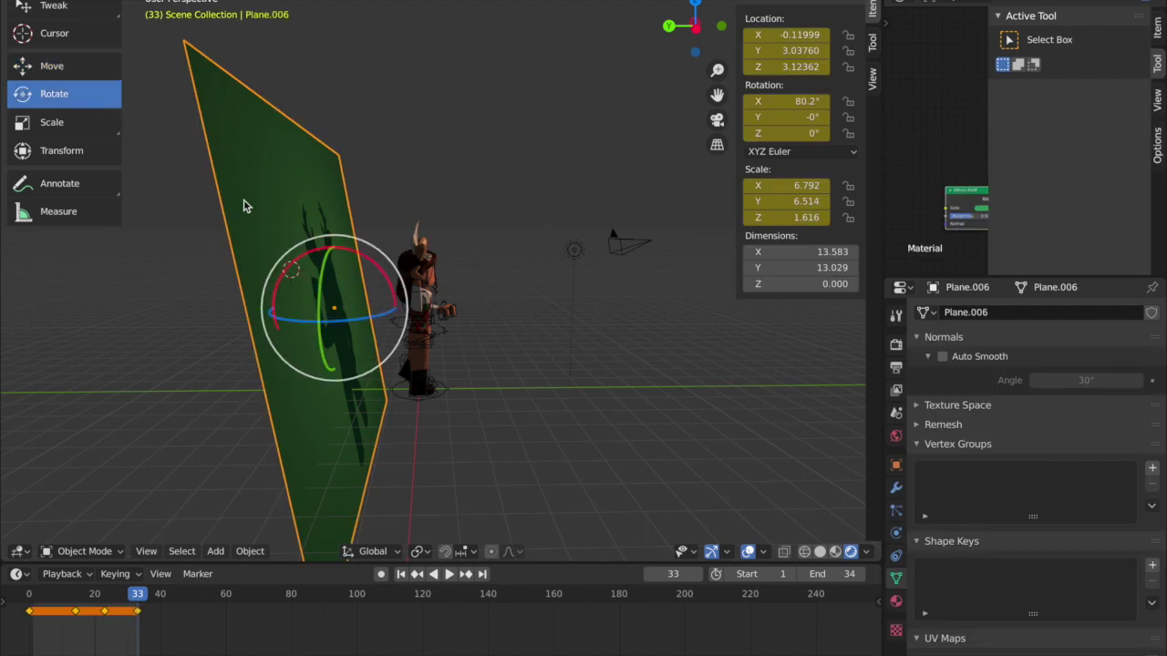
{"action": "left_click_drag", "start_coordinate": [360, 251], "coordinate": [376, 243]}
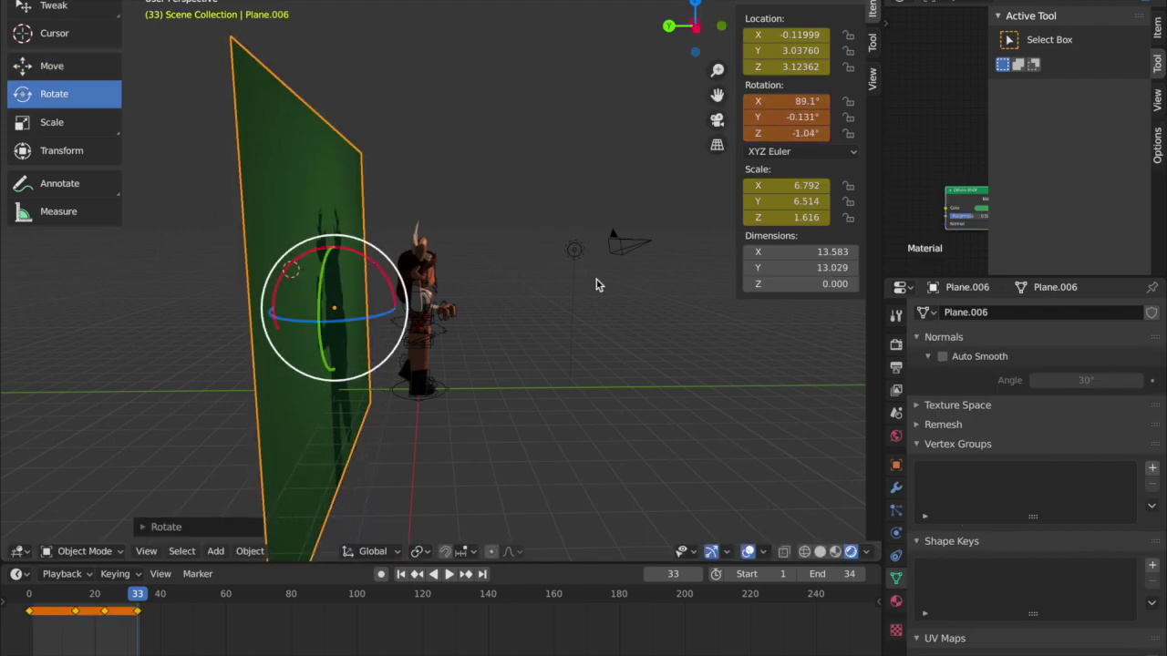
Move the point light closer to the avatar and slightly lower, to about Y -5.01, Z 4.85
{"action": "left_click", "coordinate": [575, 250]}
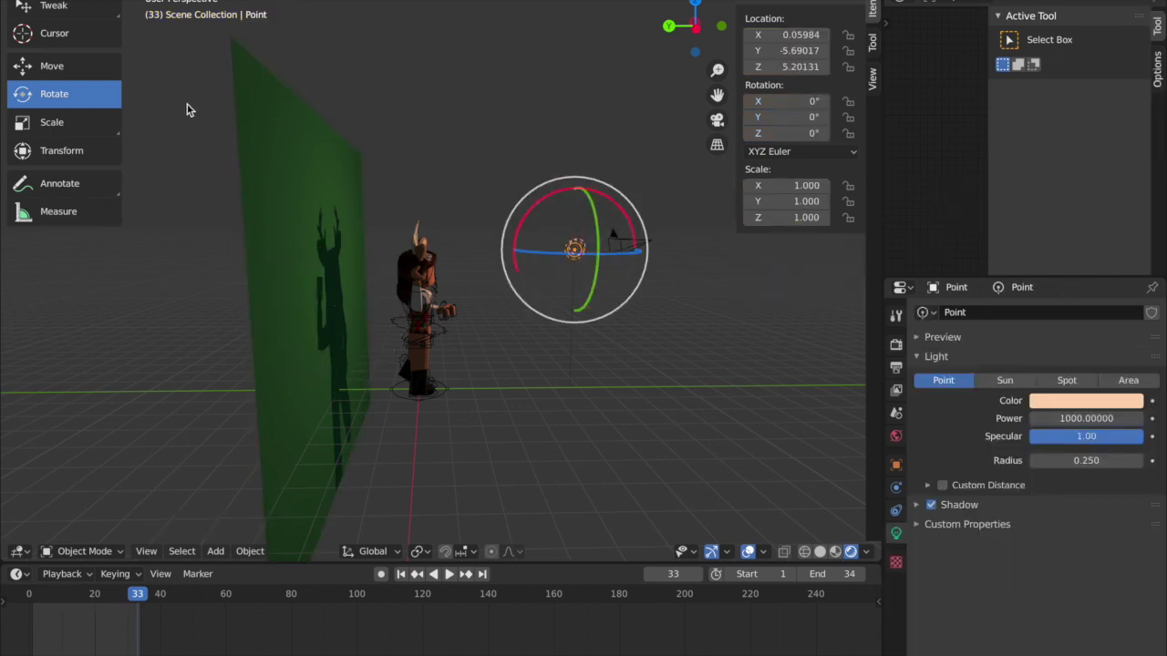
{"action": "left_click", "coordinate": [79, 71]}
{"action": "left_click_drag", "start_coordinate": [512, 253], "coordinate": [483, 249]}
Return to the active camera's view and play the animation from the start to check the lighting
{"action": "left_click", "coordinate": [146, 552]}
{"action": "mouse_move", "coordinate": [237, 392]}
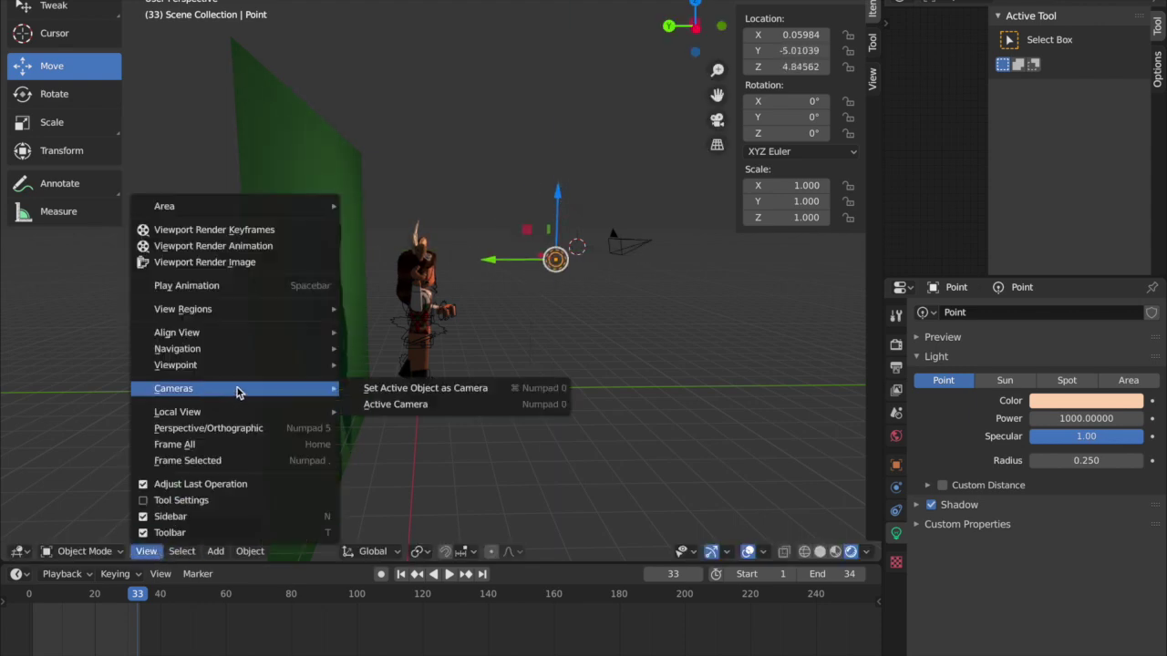
{"action": "left_click", "coordinate": [385, 407]}
{"action": "left_click_drag", "start_coordinate": [97, 596], "coordinate": [32, 603]}
{"action": "key", "text": "space"}
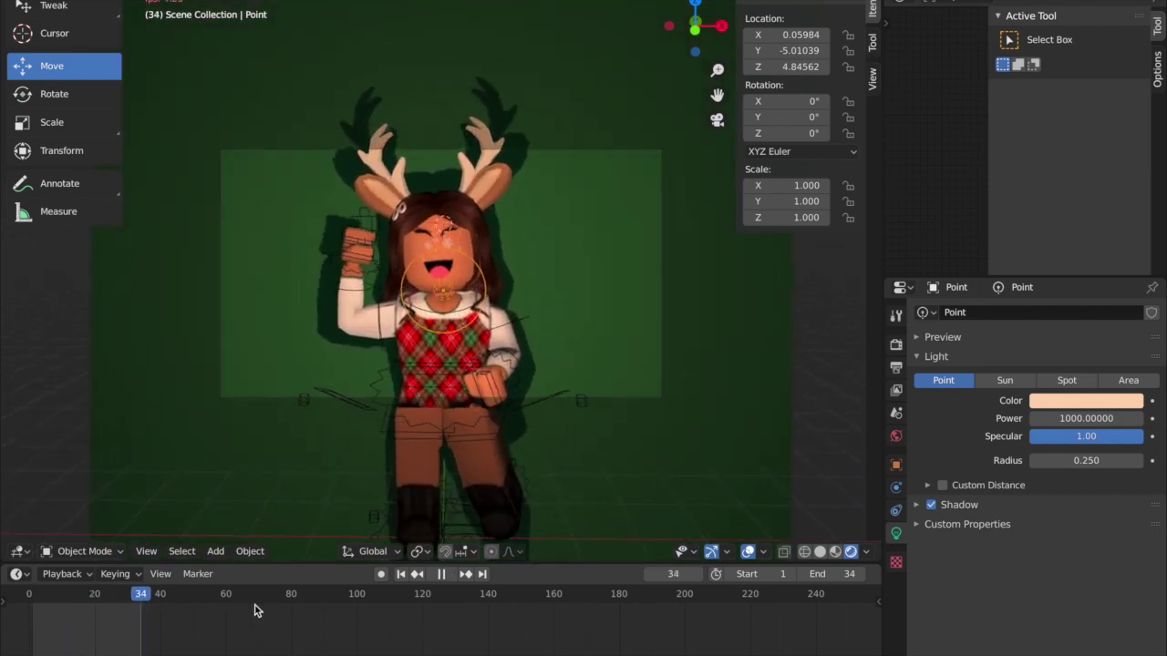
{"action": "key", "text": "space"}
Render the full animation to the output file
{"action": "left_click", "coordinate": [98, 2]}
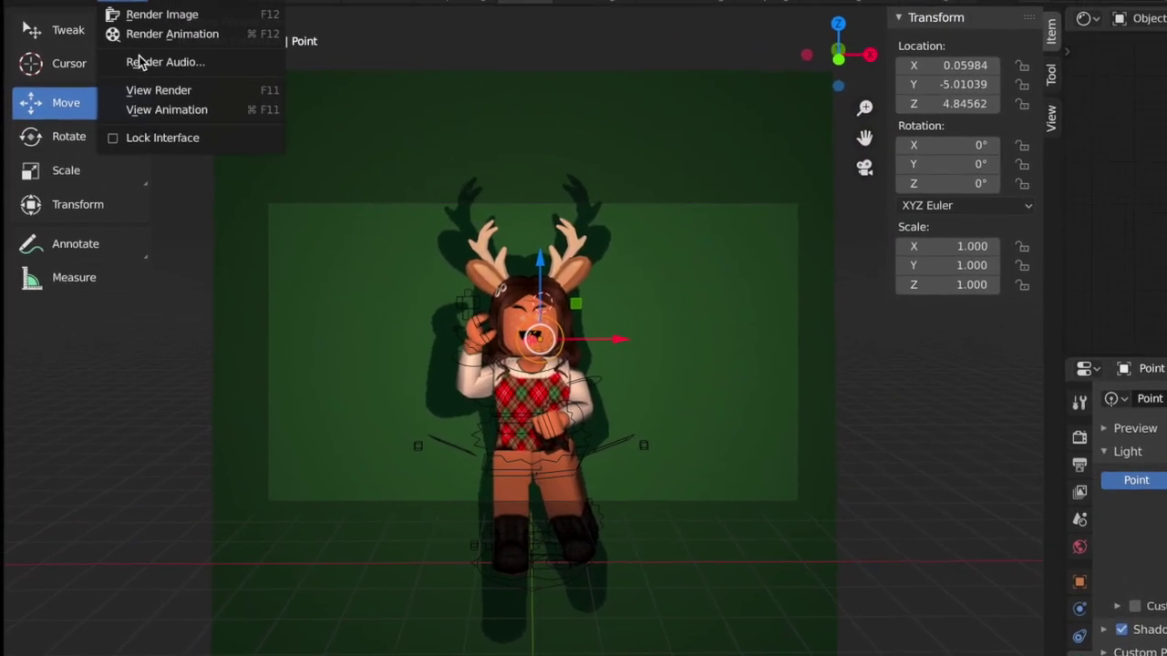
{"action": "left_click", "coordinate": [137, 35]}
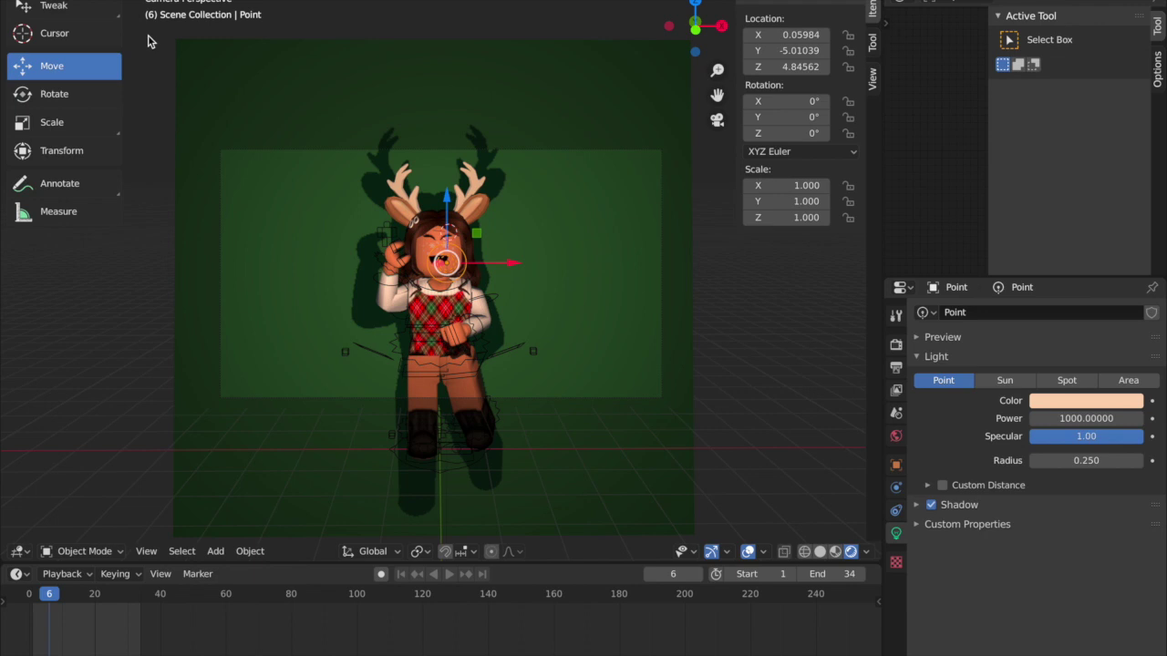
{"action": "key", "text": "ctrl+F12"}
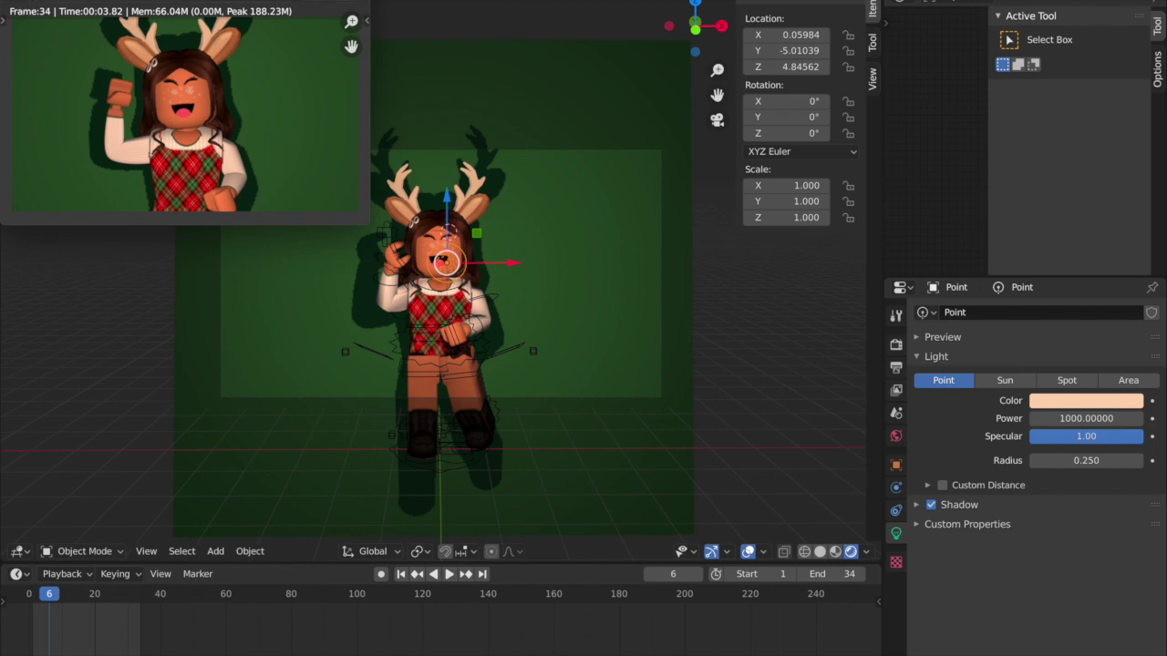
Switch to the macOS desktop and expand the Movies stack to locate the rendered "example christmas intro" AVI
{"action": "key", "text": "ctrl+Right"}
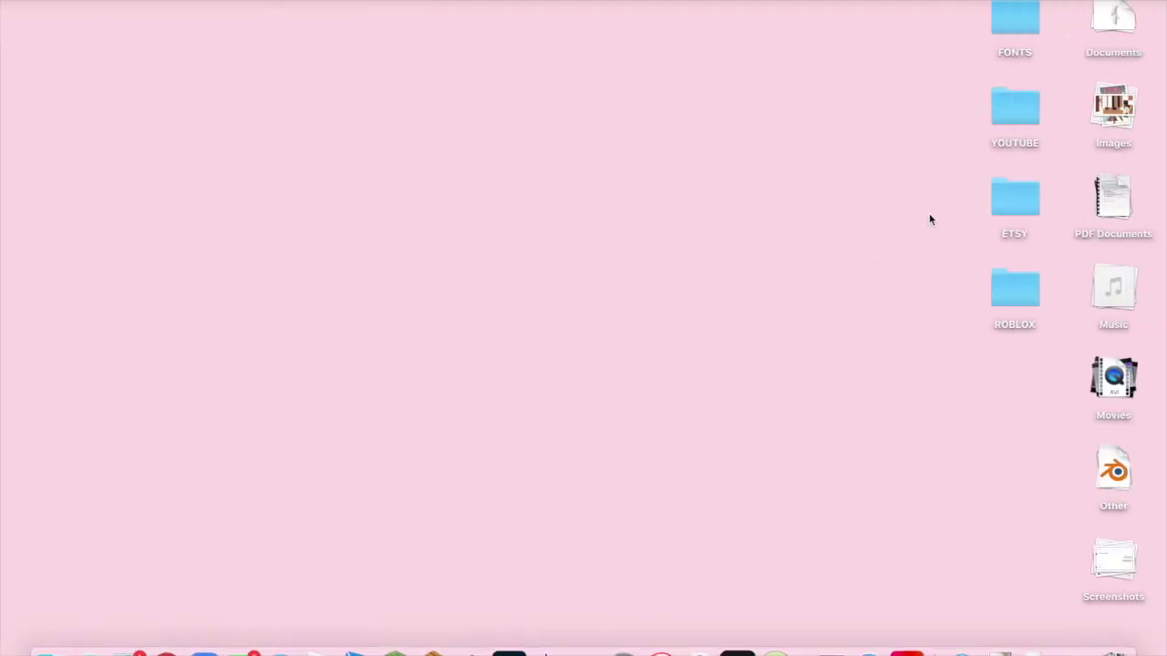
{"action": "left_click", "coordinate": [1110, 385]}
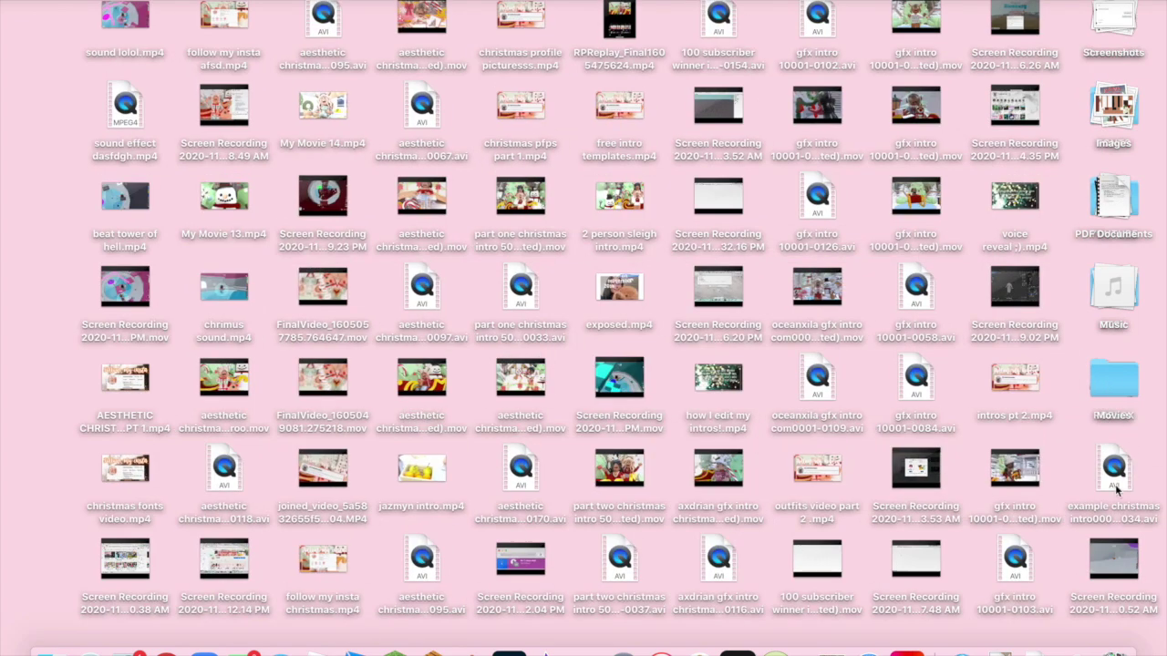
Play the rendered "example christmas intro" AVI in QuickTime Player and save the converted .mov copy when closing it
{"action": "left_click", "coordinate": [1119, 468]}
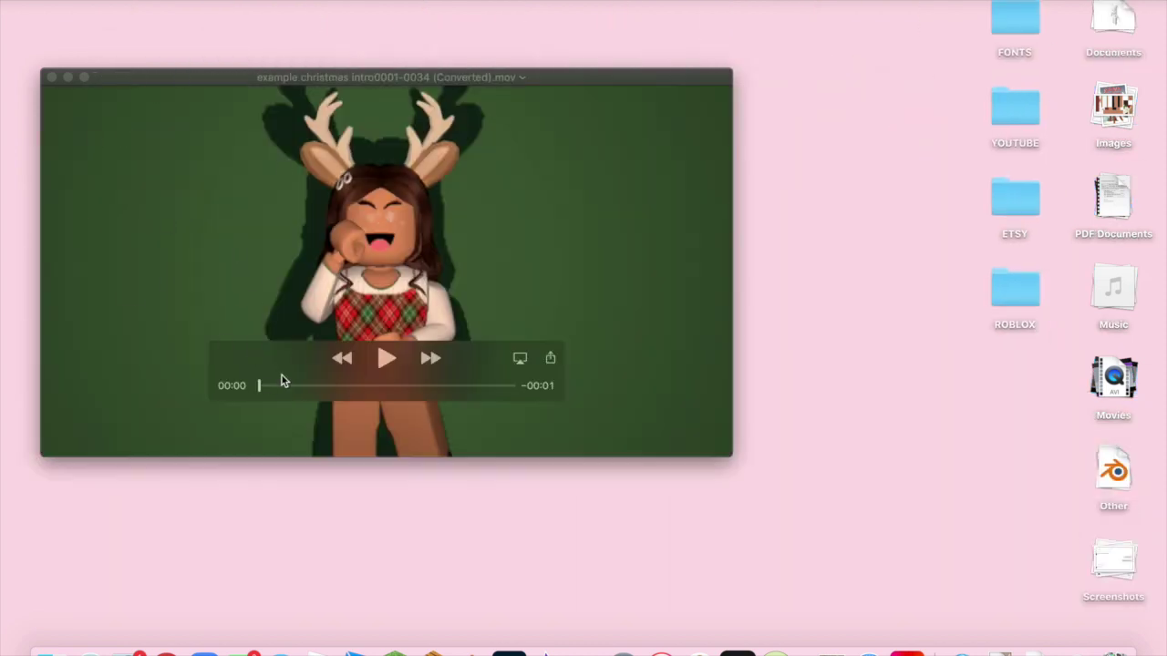
{"action": "left_click", "coordinate": [384, 360]}
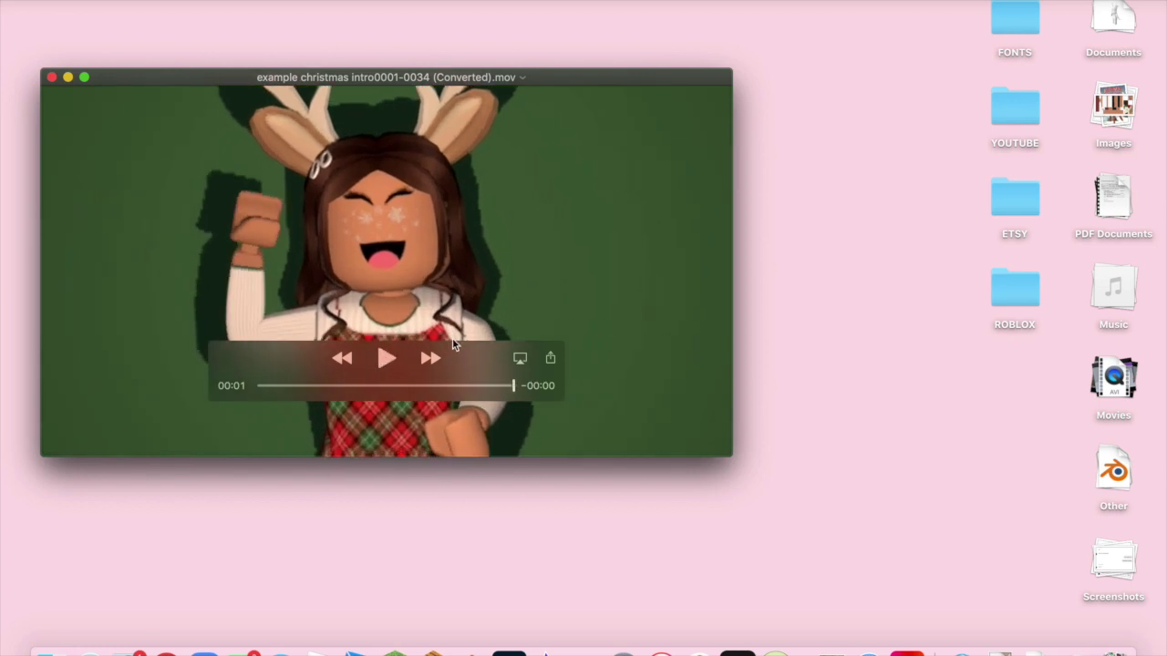
{"action": "left_click", "coordinate": [51, 78]}
{"action": "key", "text": "Return"}
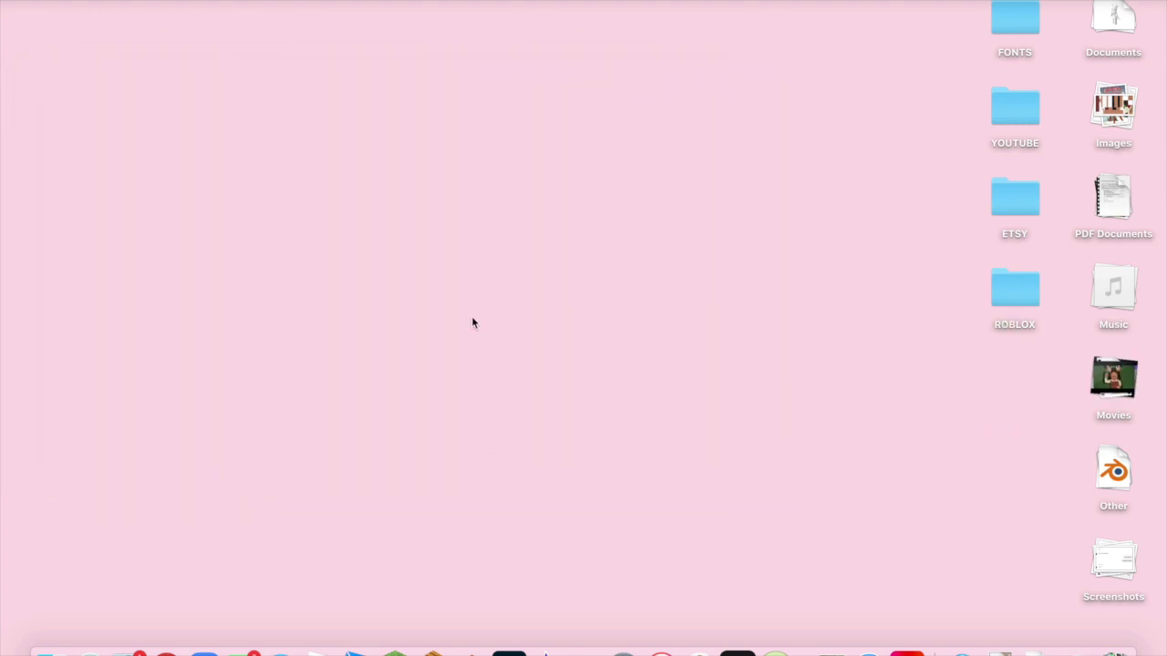
Reopen the converted "example christmas intro" .mov from the Movies stack, review it through to the end and close it
{"action": "left_click", "coordinate": [1114, 379]}
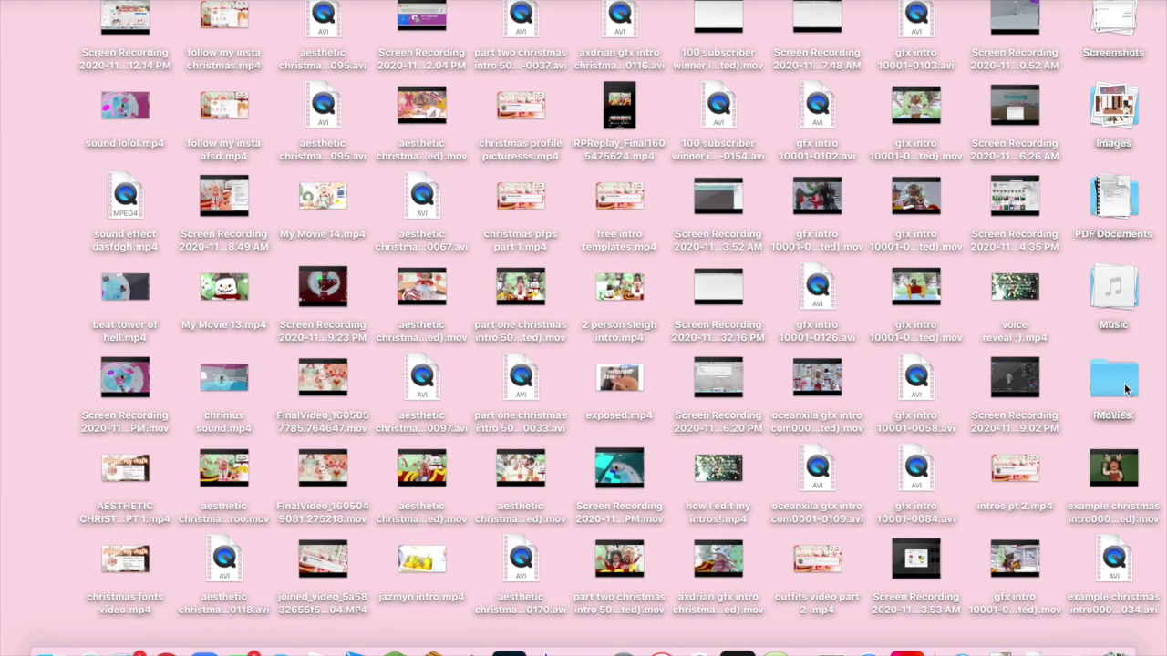
{"action": "double_click", "coordinate": [1137, 455]}
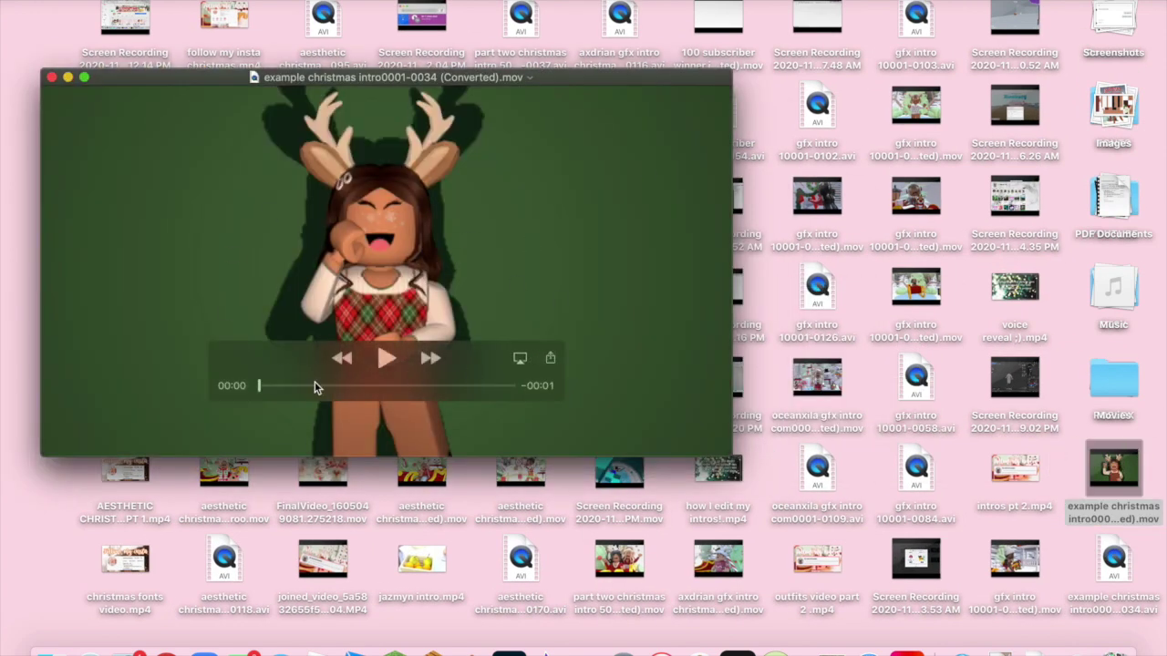
{"action": "left_click_drag", "start_coordinate": [280, 385], "coordinate": [502, 389]}
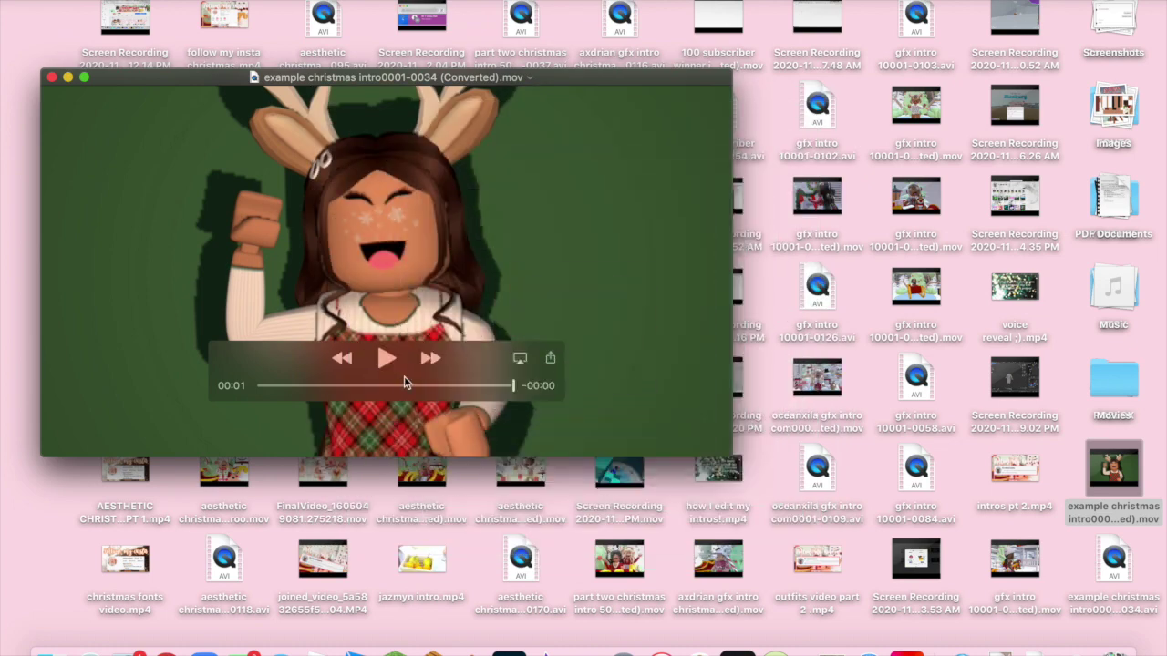
{"action": "left_click", "coordinate": [51, 77]}
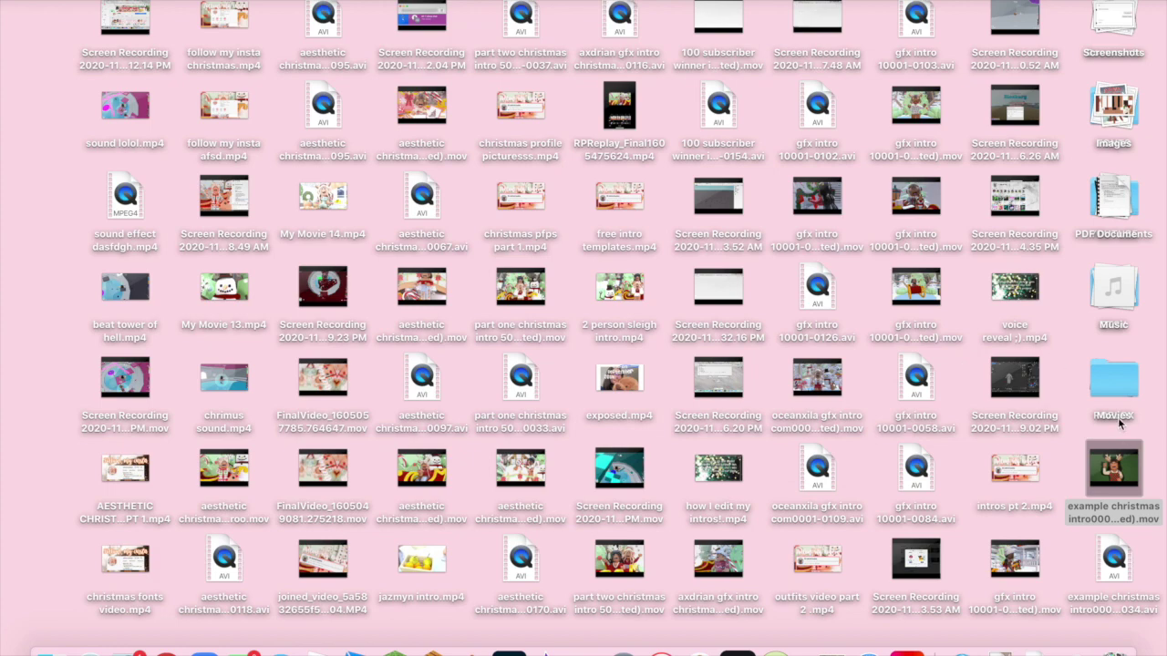
Switch back to Blender and close the Render Result window to return to the scene
{"action": "left_click_drag", "start_coordinate": [1115, 504], "coordinate": [1118, 418]}
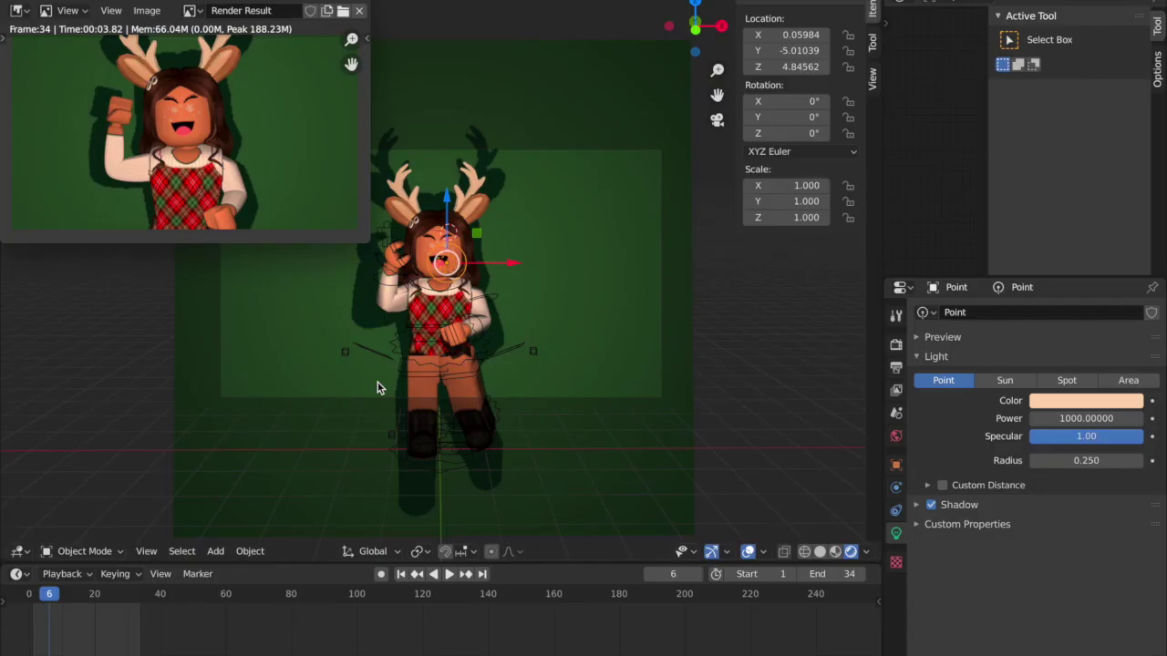
{"action": "key", "text": "Escape"}
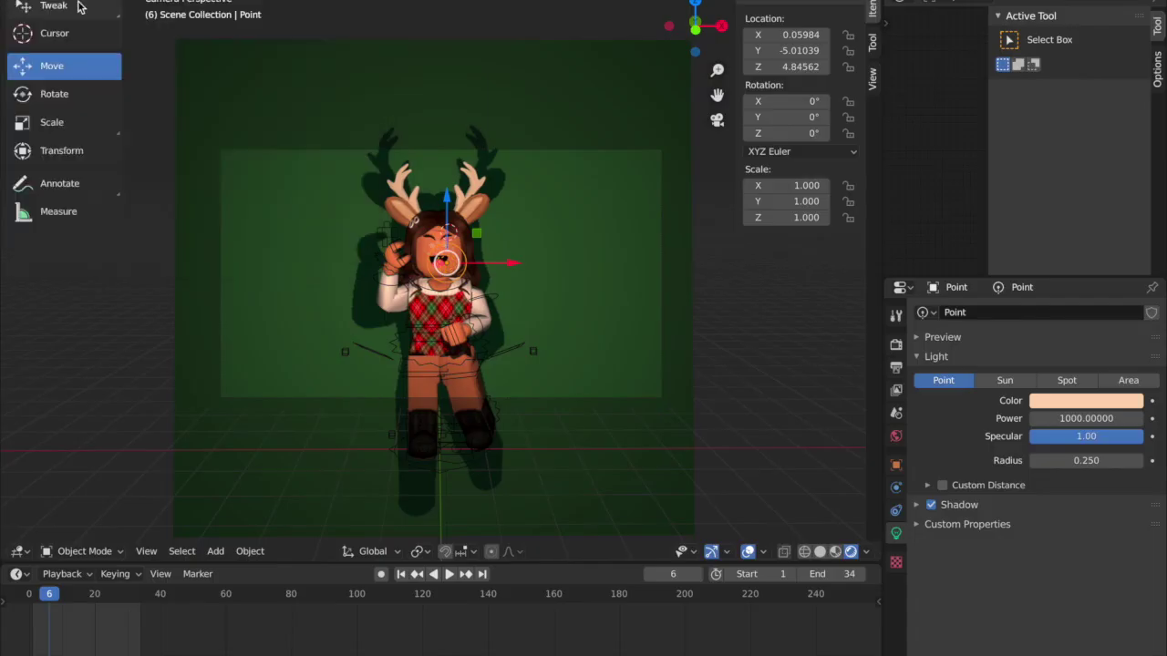